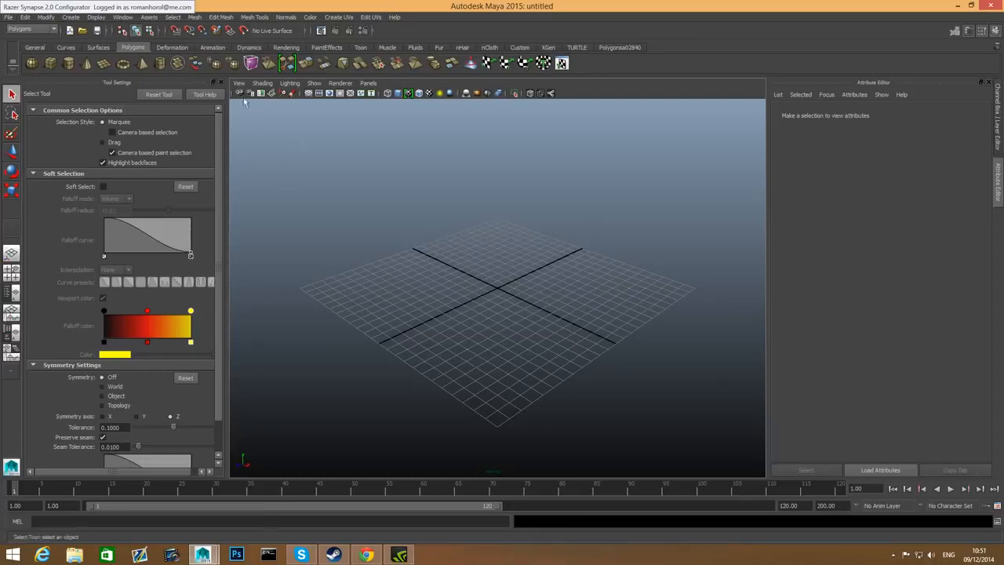
Step: Hide the tool settings to enlarge the viewport and close Razer Synapse 2.0 so its overlay goes away
left_click(220, 82)
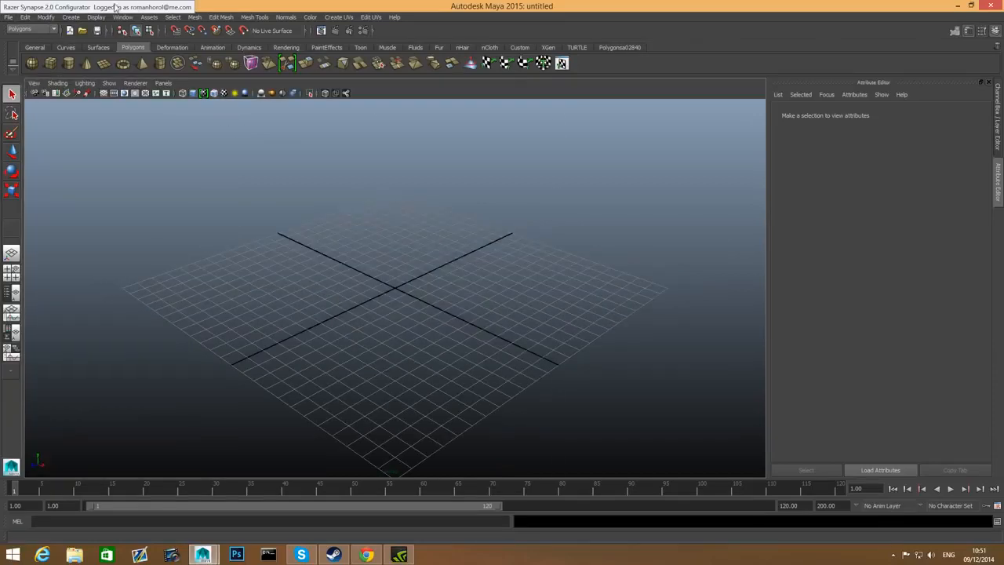
left_click(893, 555)
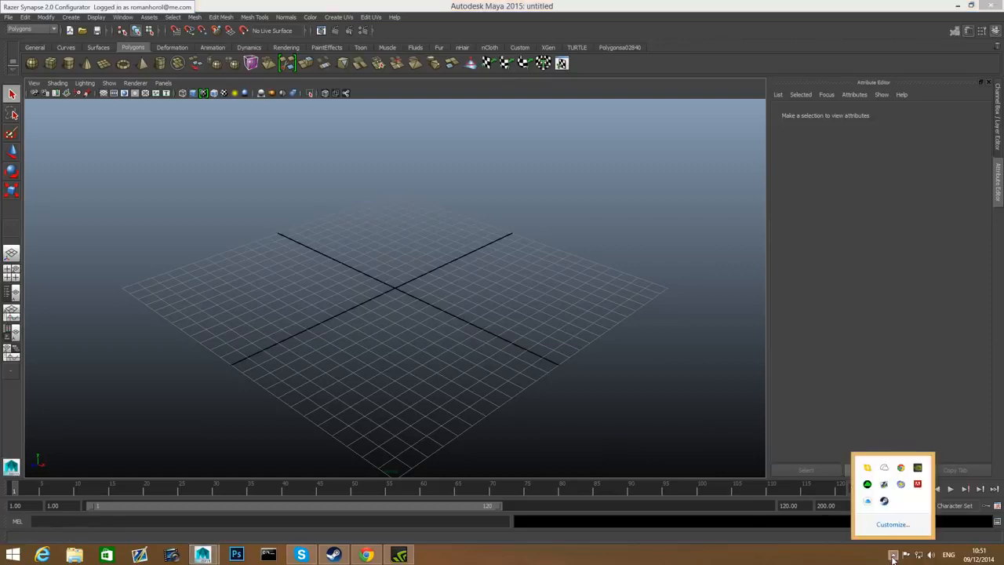
right_click(869, 486)
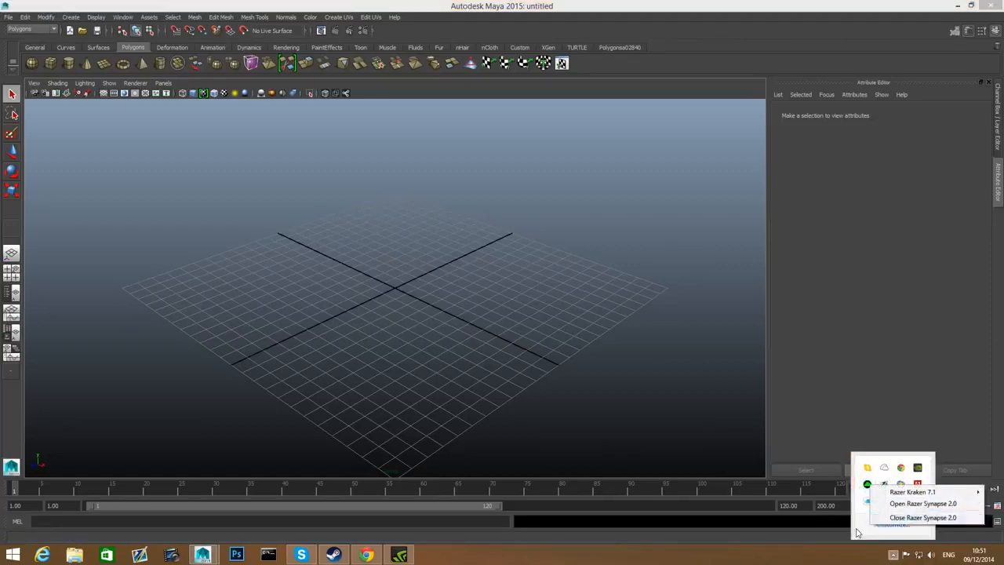
left_click(883, 522)
left_click(893, 555)
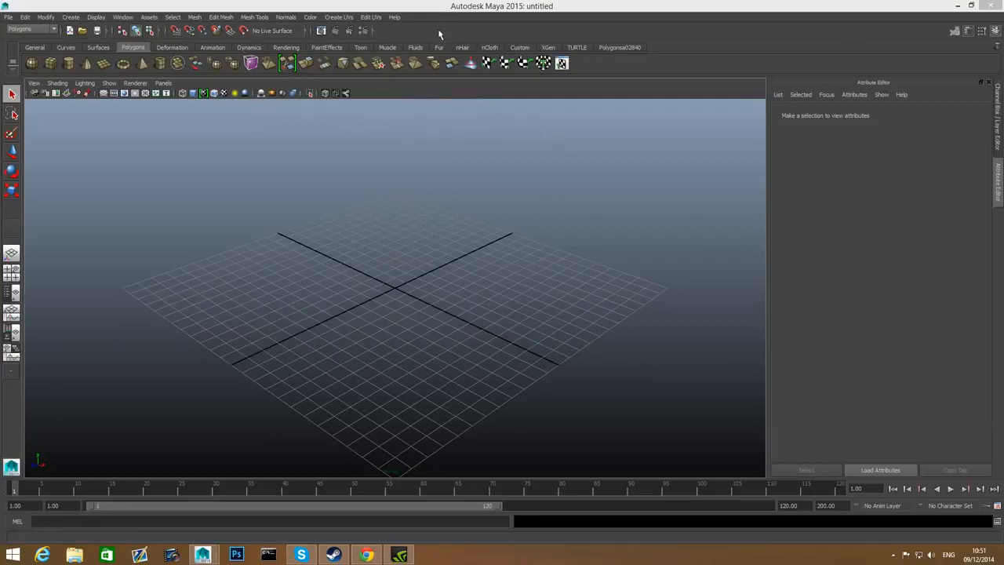
Step: Create a new project called bathroom in the default maya/projects location with the standard primary folders
left_click(12, 18)
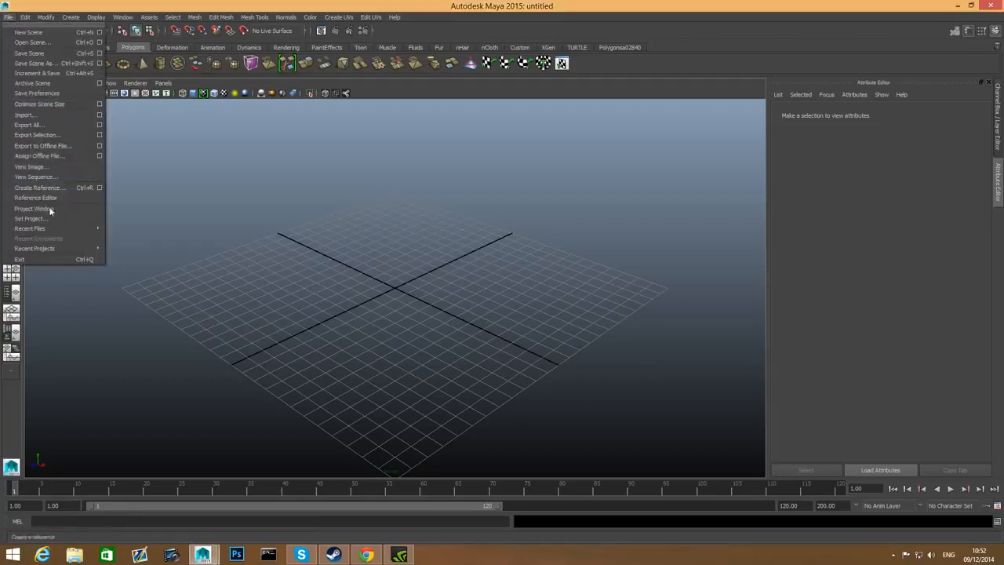
mouse_move(57, 228)
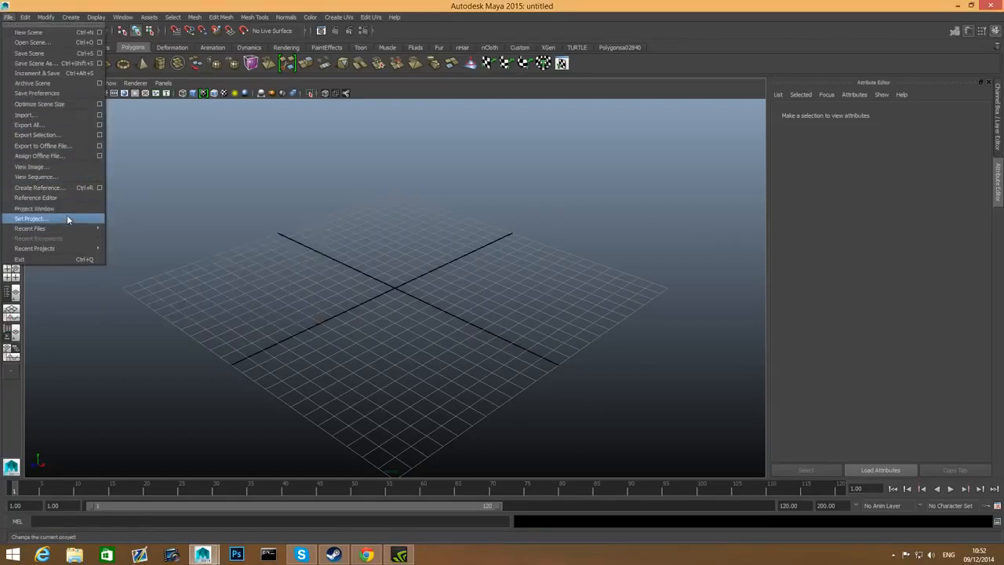
left_click(71, 210)
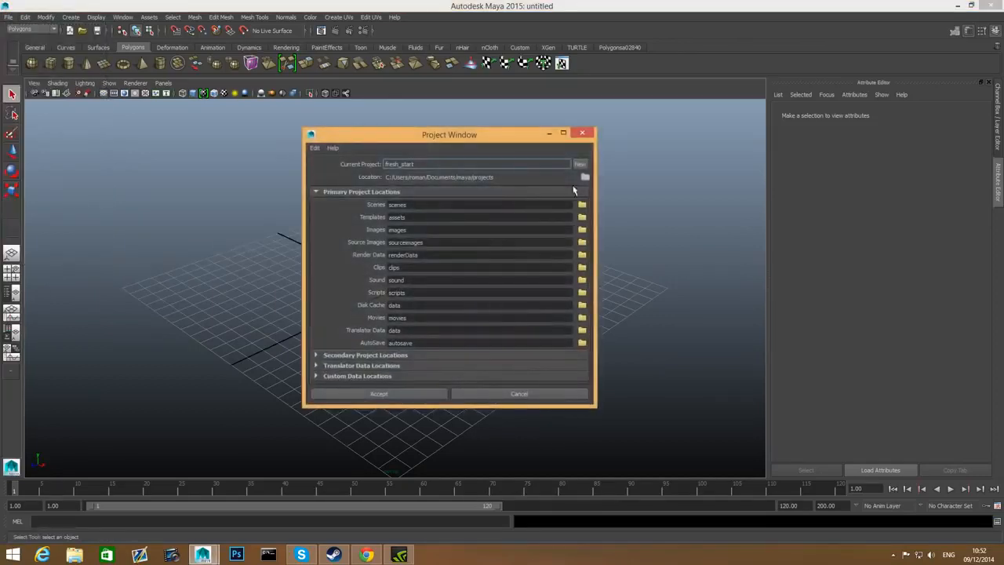
left_click(581, 164)
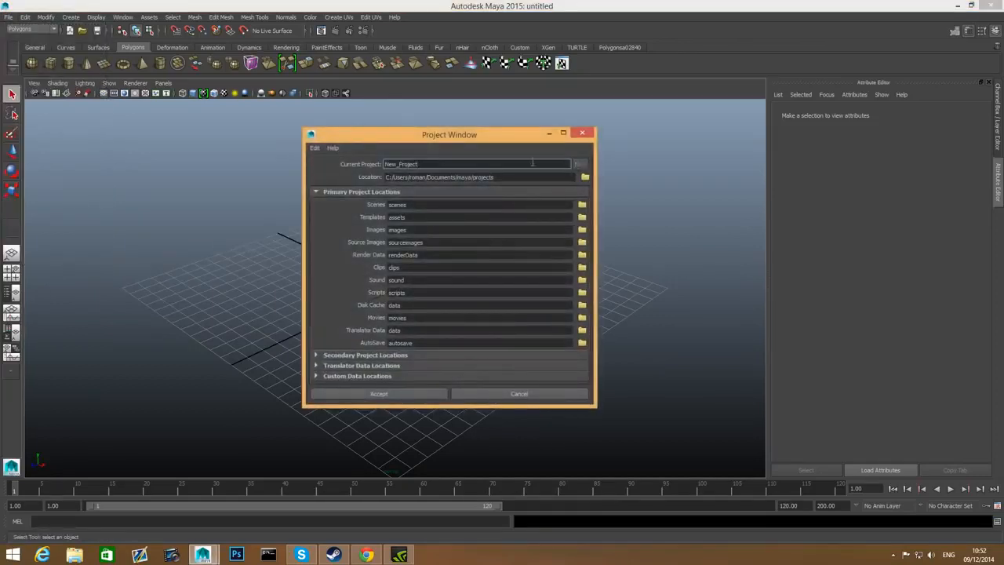
double_click(490, 164)
type("bo")
left_click_drag(419, 164, 378, 157)
left_click_drag(494, 178, 392, 177)
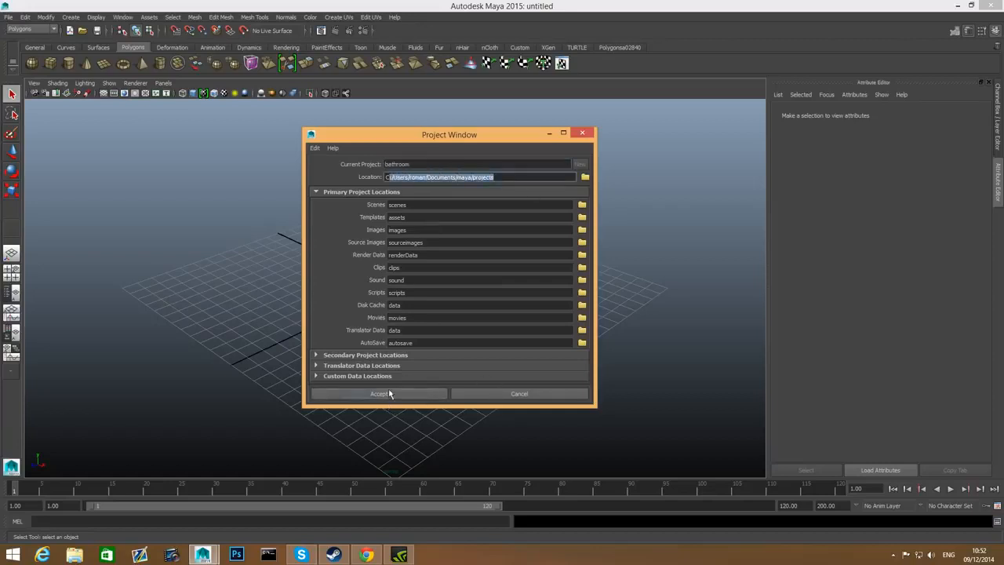
left_click(447, 177)
left_click_drag(400, 178, 496, 180)
left_click(378, 396)
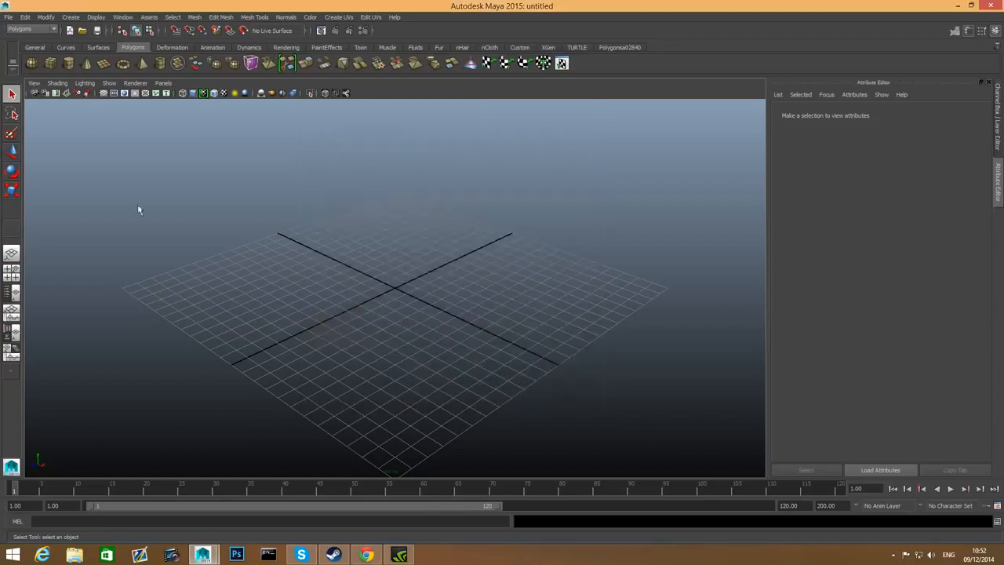
Step: Set the bathroom folder as the active project
left_click(7, 17)
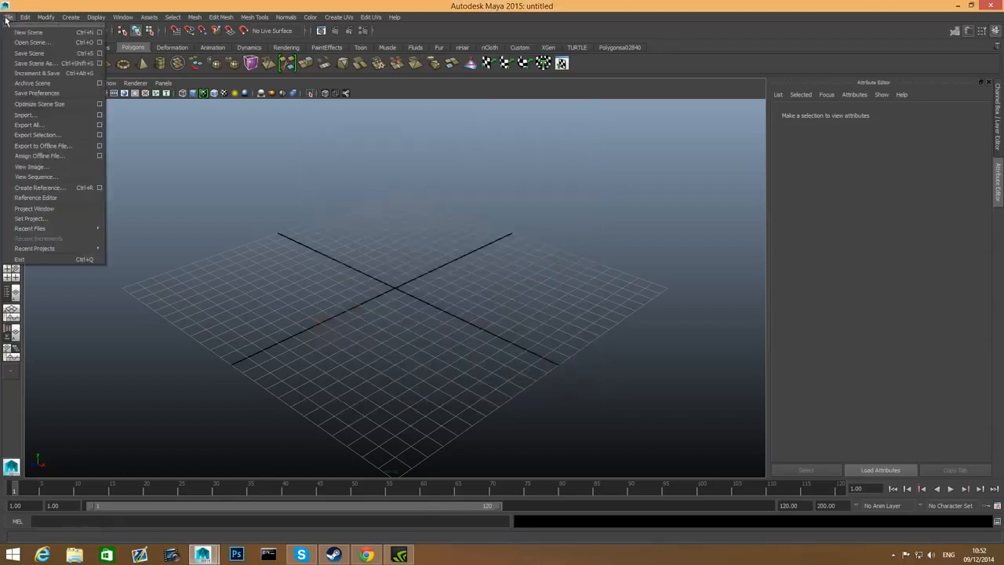
left_click(31, 218)
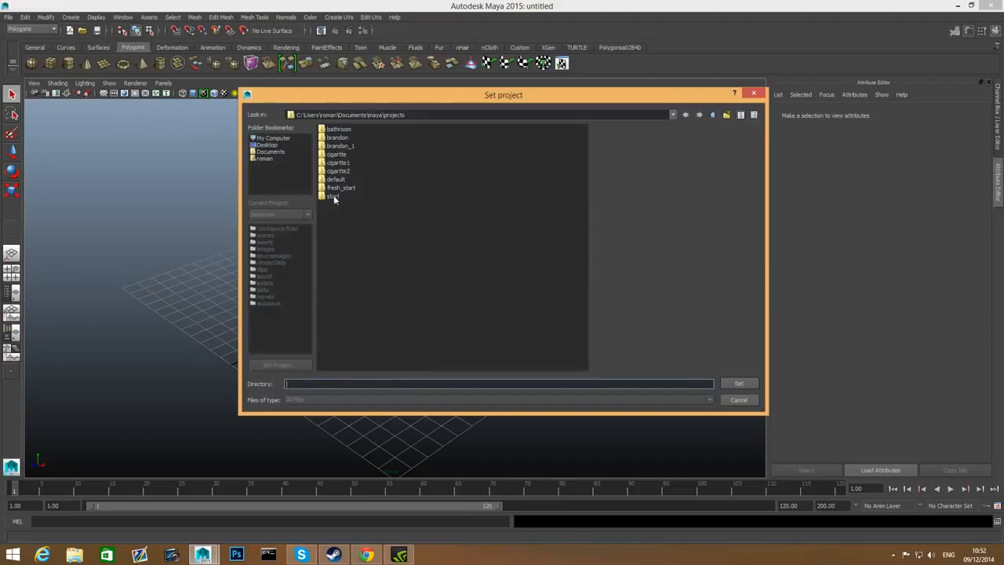
left_click(340, 129)
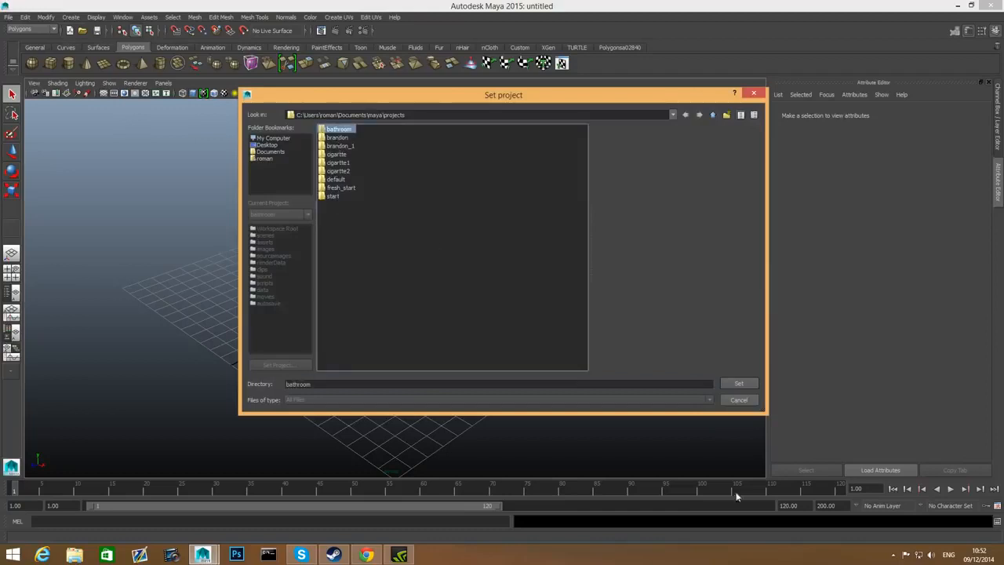
left_click(739, 383)
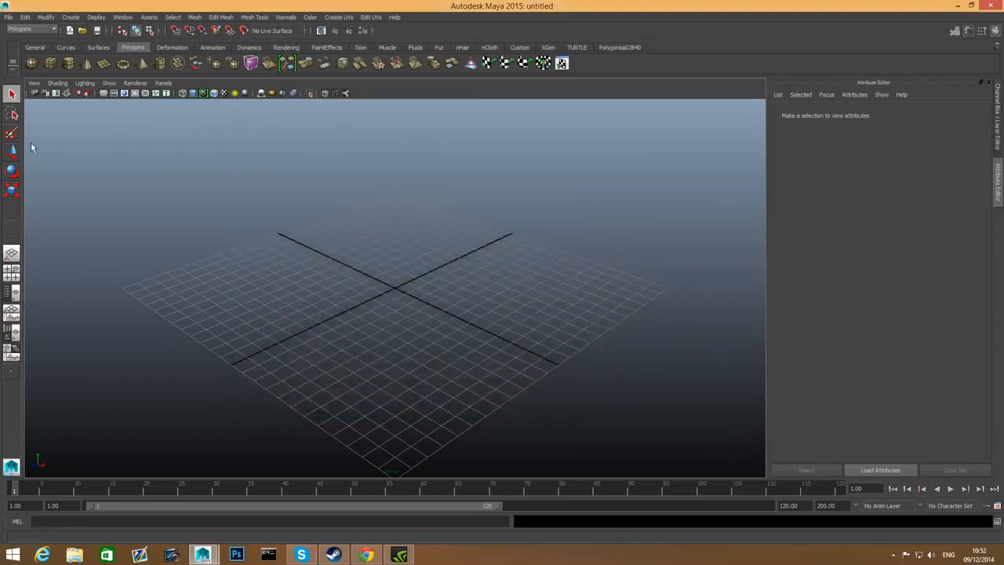
Step: Turn on Smooth Wireframe shading for the perspective viewport
left_click_drag(593, 356, 538, 348, "alt")
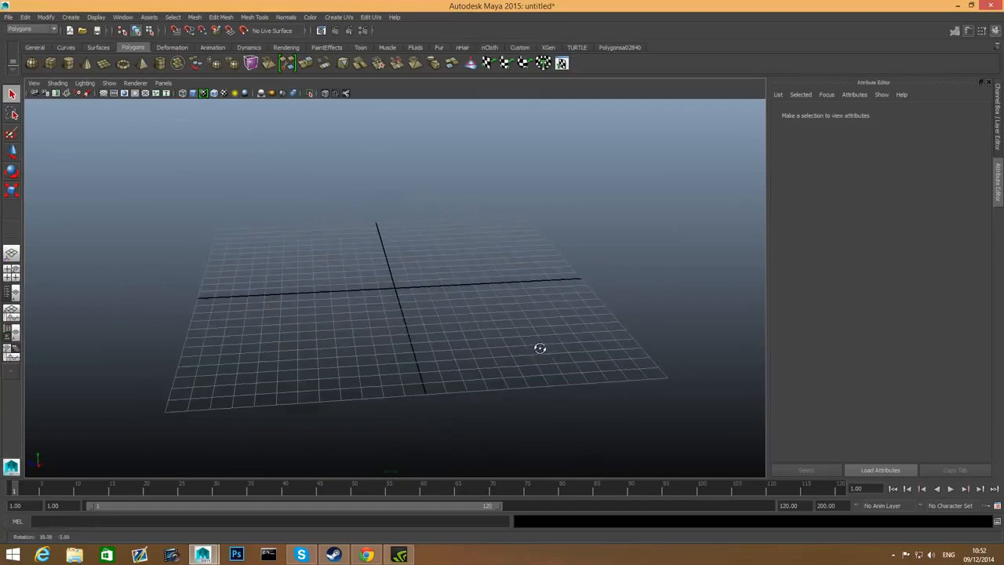
left_click(57, 84)
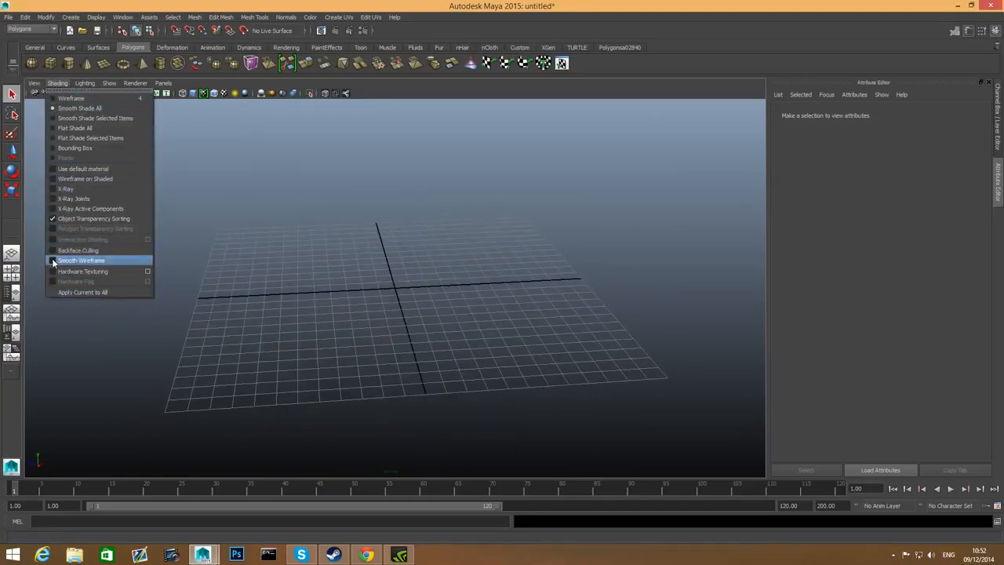
left_click(79, 260)
left_click(72, 17)
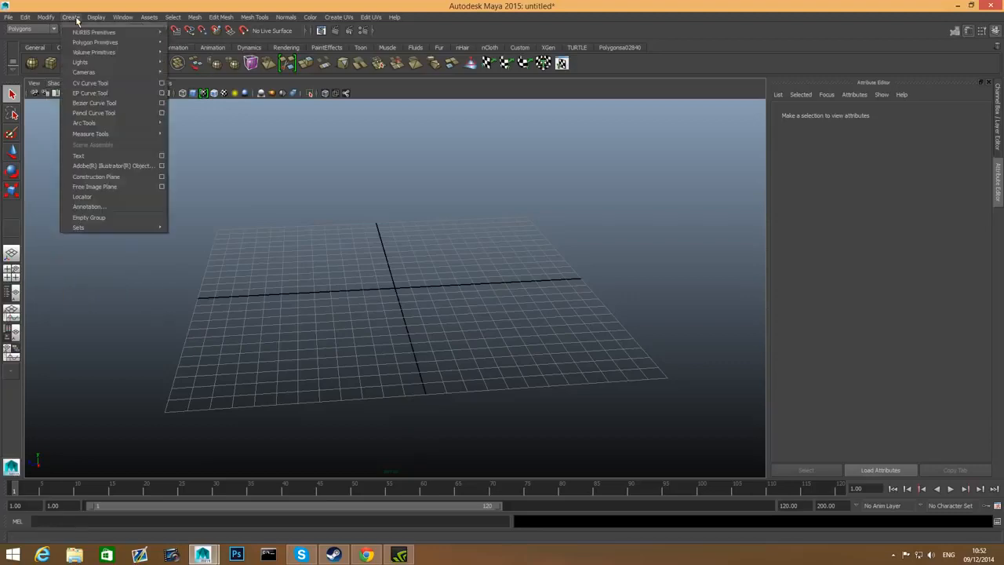
mouse_move(119, 44)
left_click(182, 366)
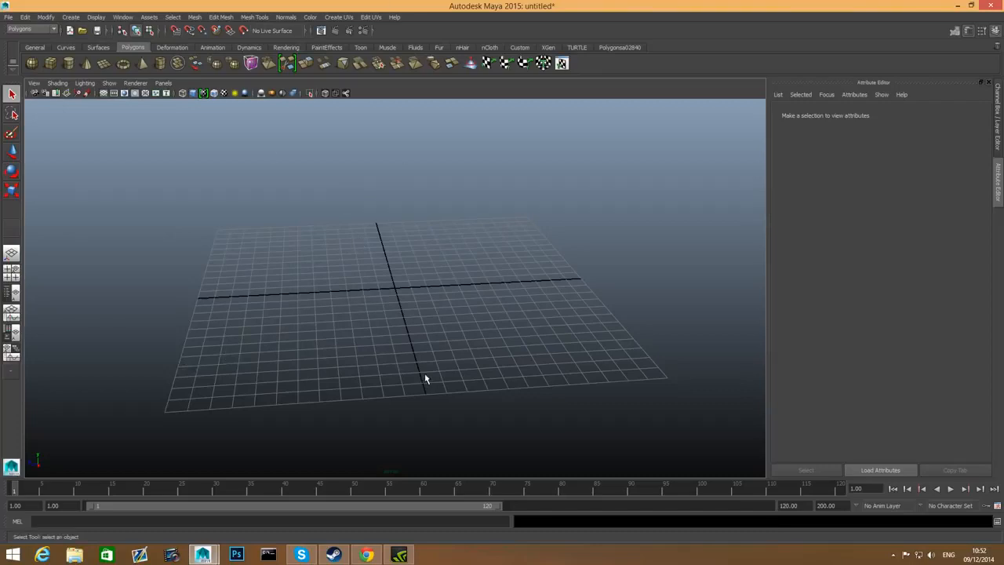
Step: Create a polygon cube at the origin and scale it uniformly to about 35 units
left_click_drag(425, 380, 390, 369, "alt")
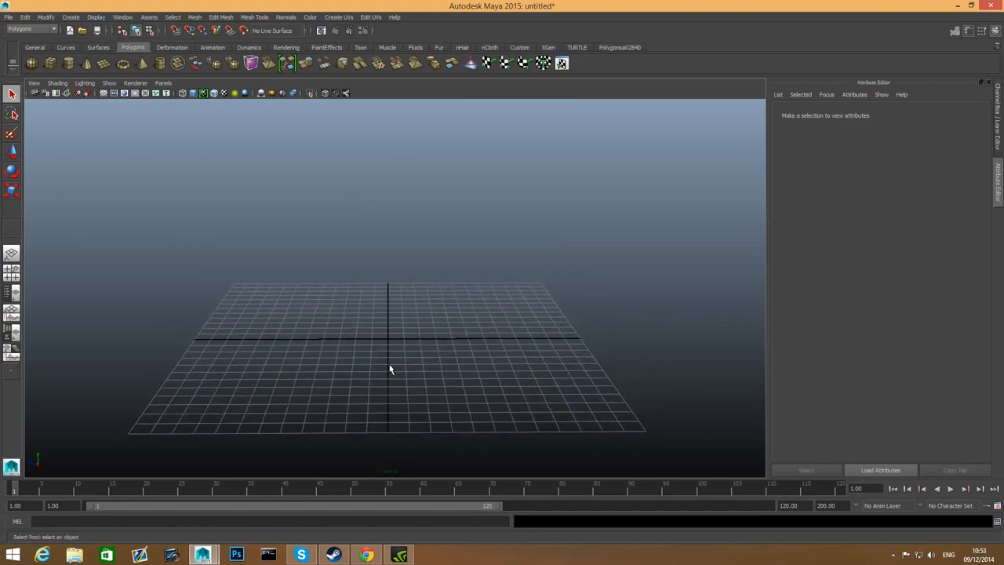
right_click_drag(353, 354, 347, 357, "alt")
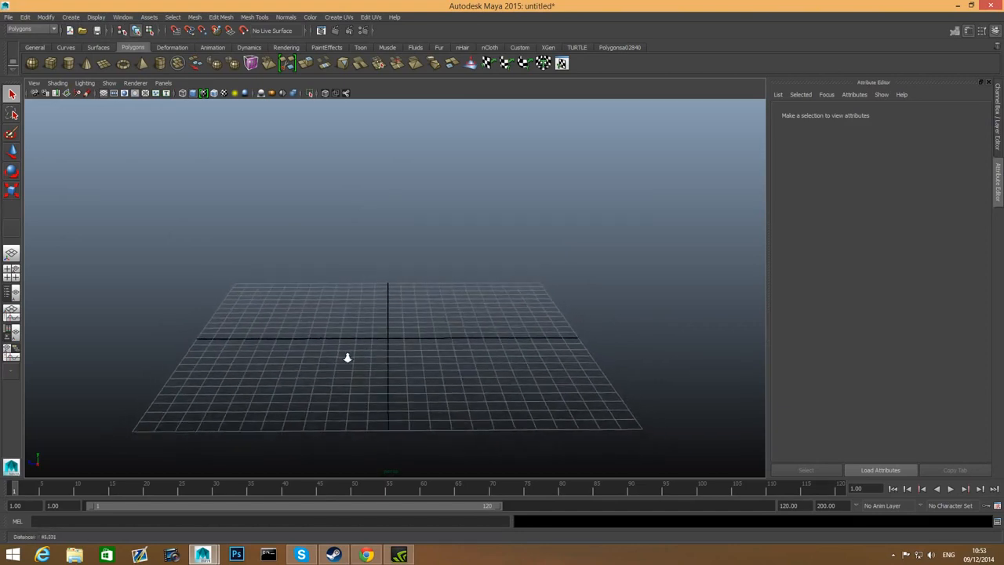
left_click(51, 64)
scroll(462, 402, "down", 2)
scroll(462, 402, "down", 2)
key("r")
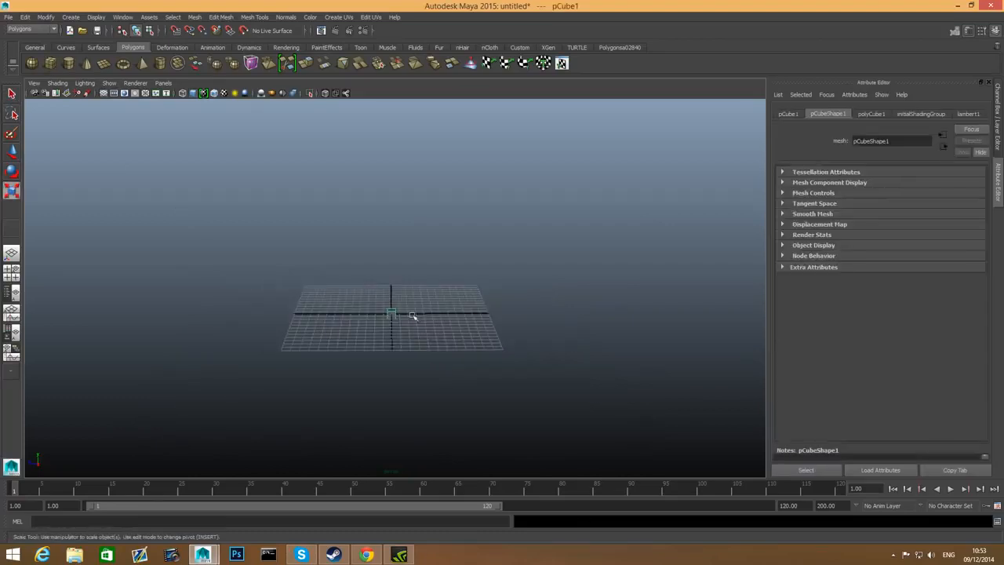
left_click_drag(392, 314, 574, 361)
Step: Move the cube straight up to about 17.5 units on the Y axis
right_click_drag(574, 361, 373, 334, "alt")
key("w")
left_click_drag(402, 276, 408, 246, "alt")
left_click_drag(393, 211, 444, 259)
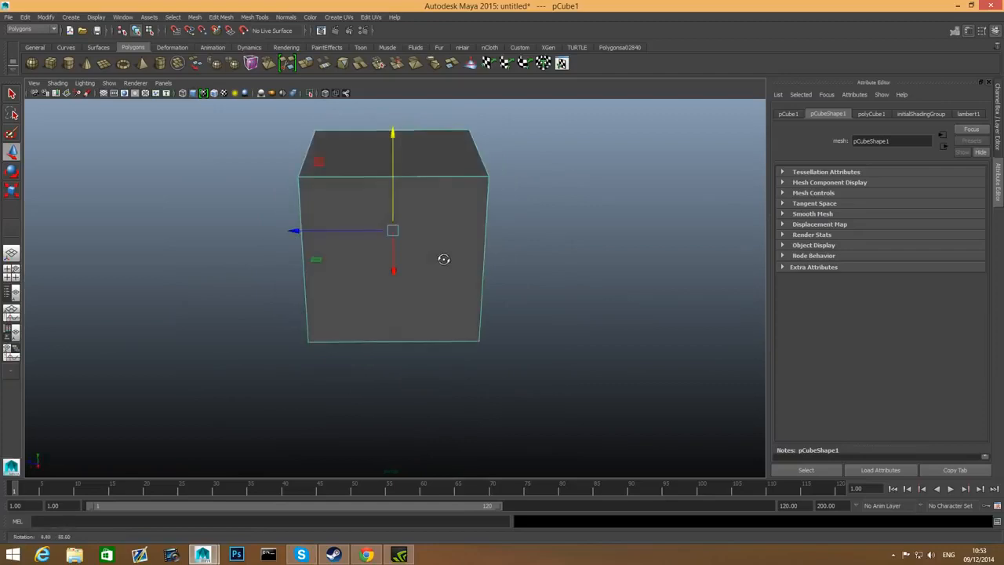
Step: Stretch the cube into a room-sized box, scaled to about 108 on X and 131 on Z
key("r")
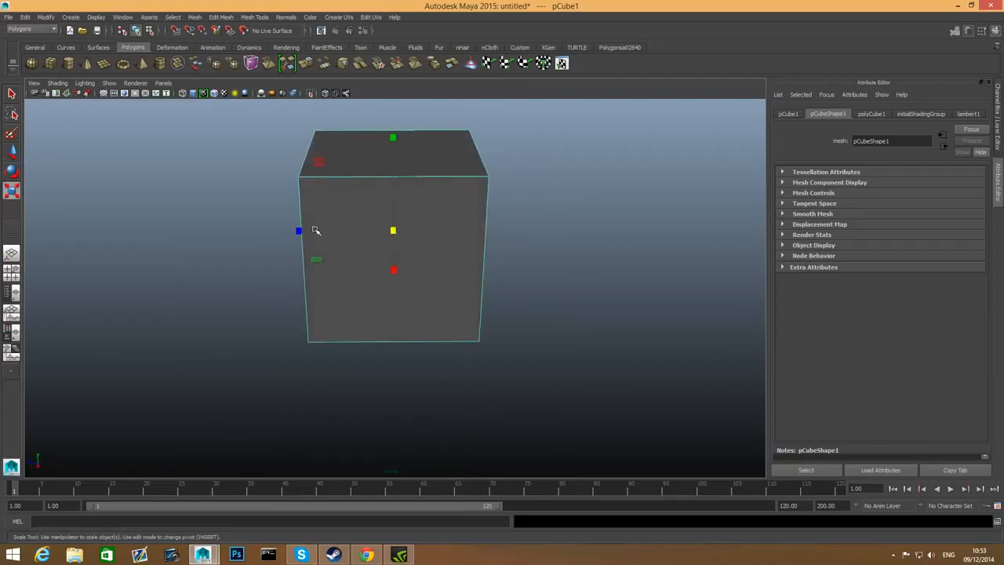
left_click_drag(300, 228, 154, 230)
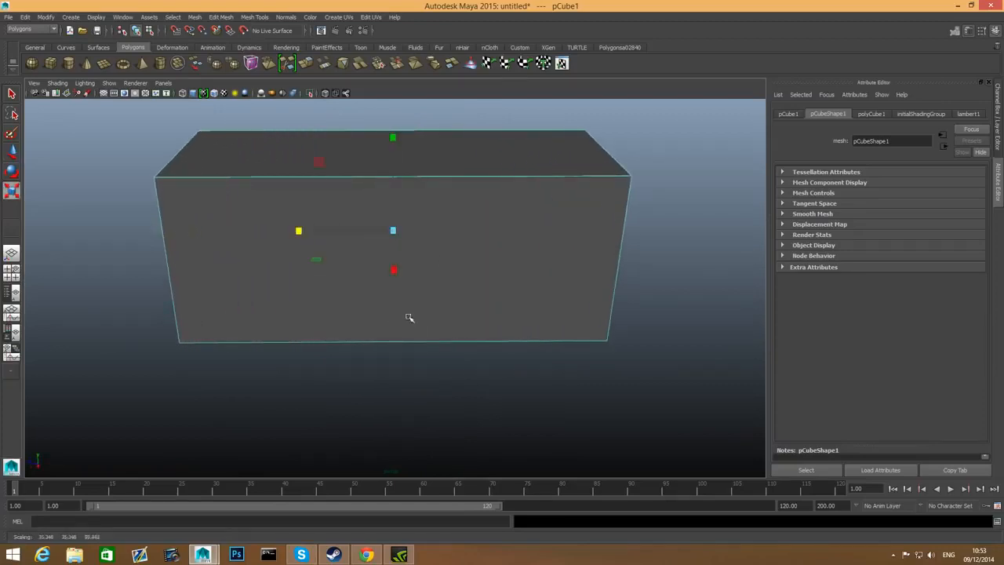
left_click_drag(409, 317, 395, 260, "alt")
left_click_drag(306, 246, 262, 272)
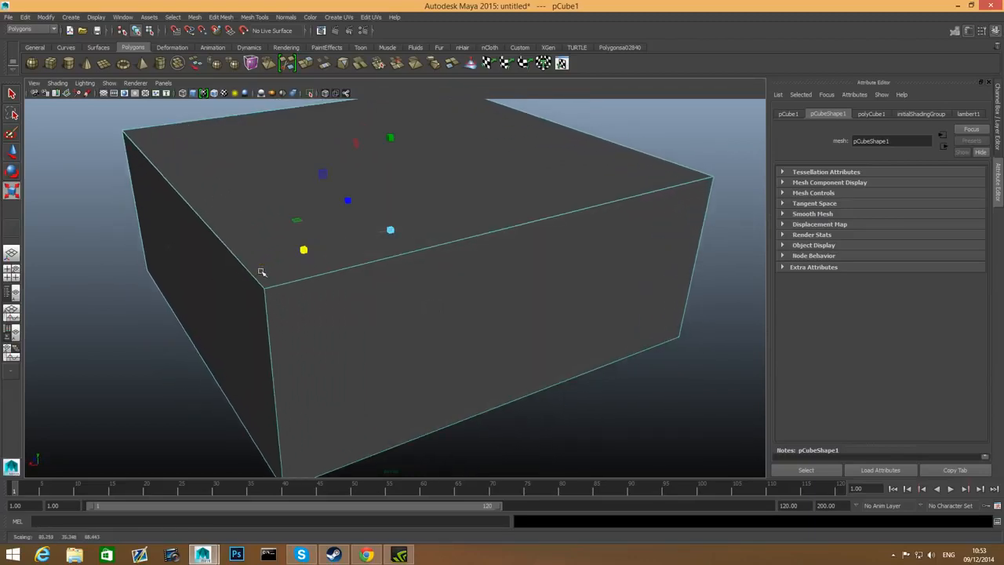
left_click_drag(347, 198, 337, 220)
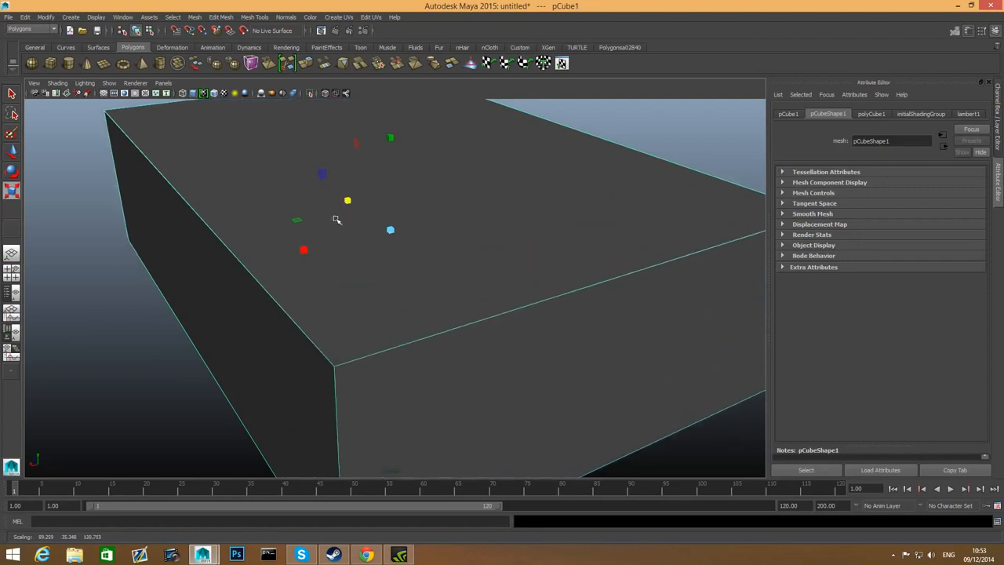
left_click_drag(303, 250, 284, 255)
right_click_drag(461, 285, 266, 281, "alt")
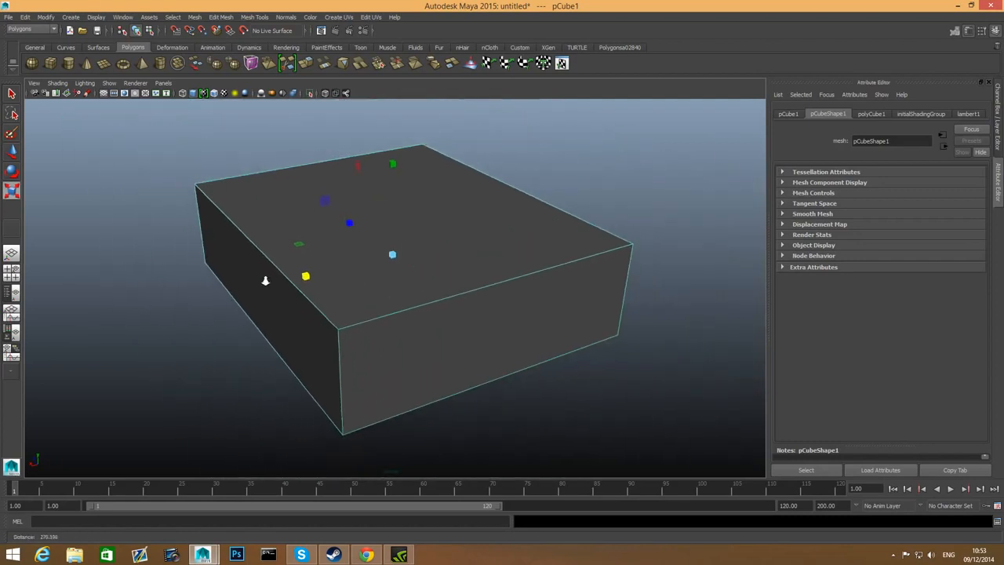
Step: Raise the box's four top vertices along Y to make the room taller, and return to object selection
left_click_drag(265, 281, 368, 310, "alt")
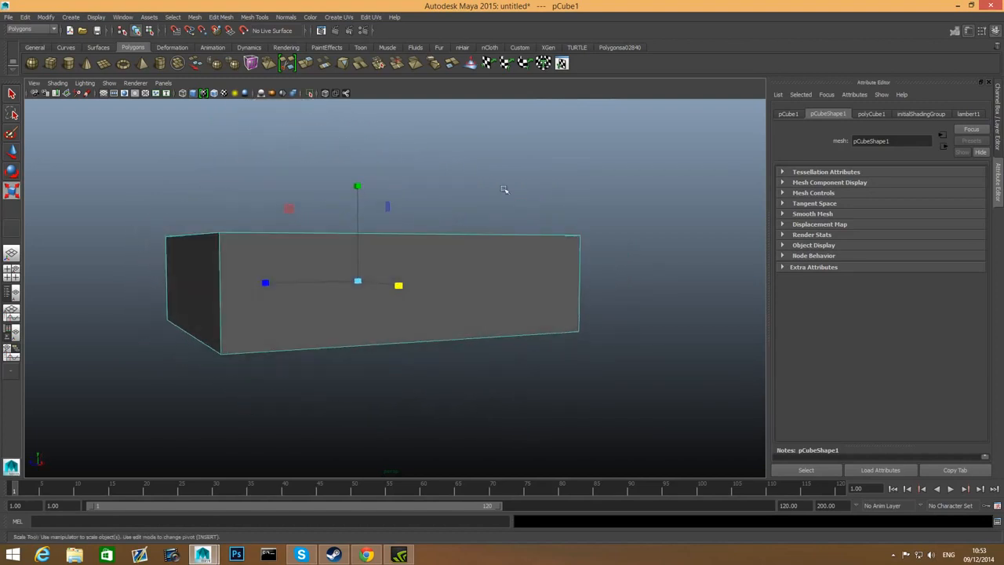
right_click_drag(491, 231, 448, 232)
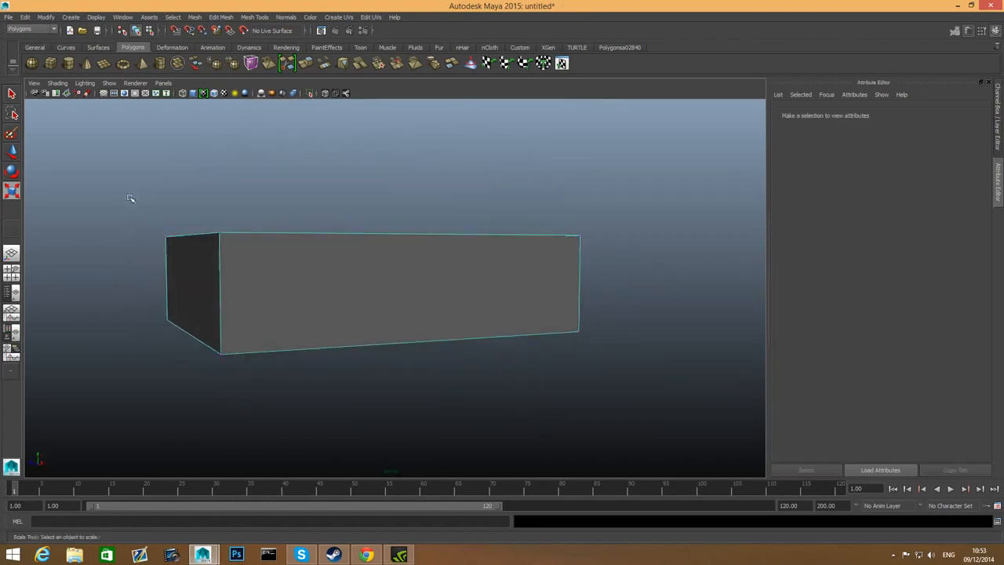
left_click_drag(131, 199, 716, 264)
key("w")
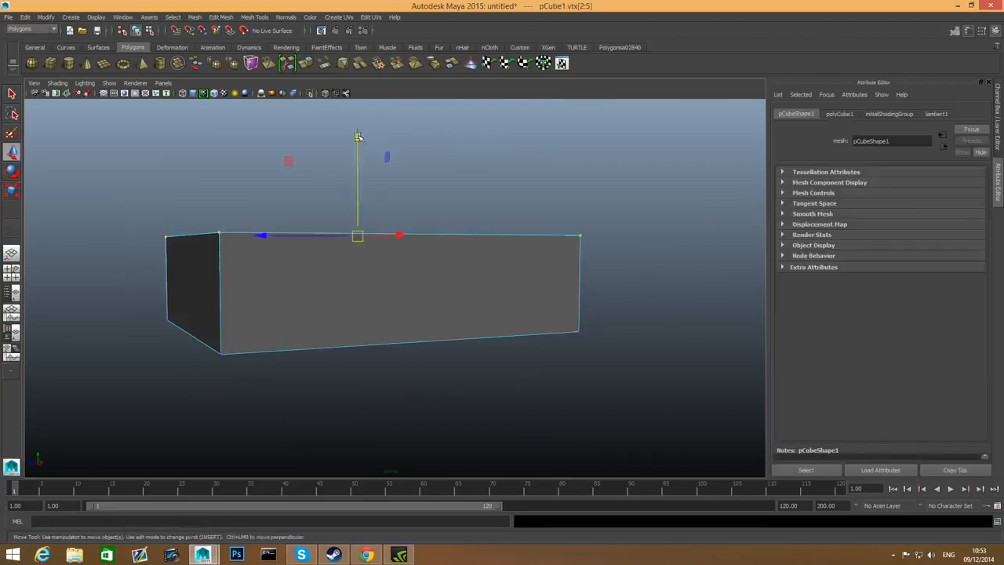
left_click_drag(358, 137, 371, 61)
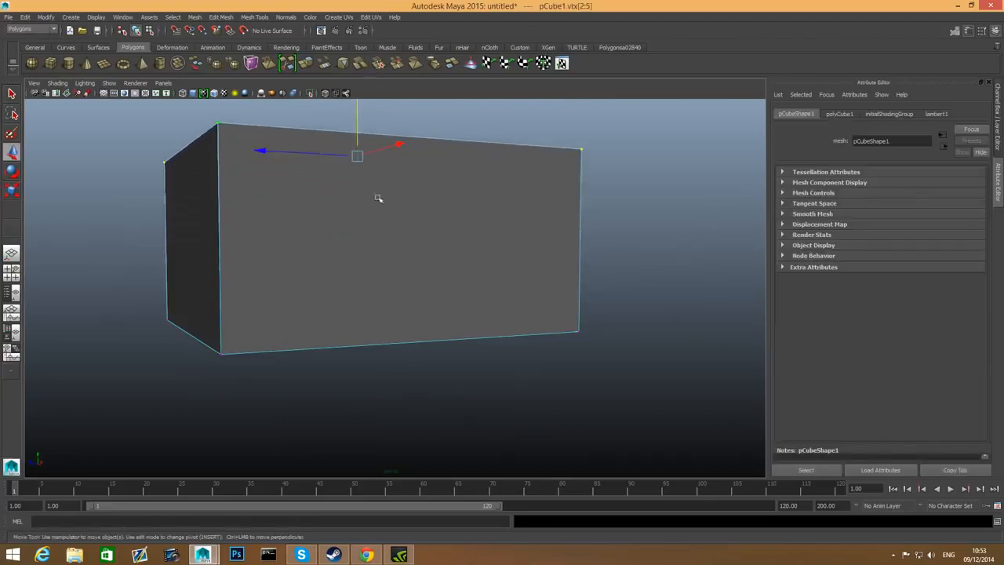
middle_click_drag(378, 198, 354, 225, "alt")
left_click_drag(346, 110, 355, 82)
middle_click_drag(387, 197, 377, 259, "alt")
key("F8")
scroll(532, 320, "down", 2)
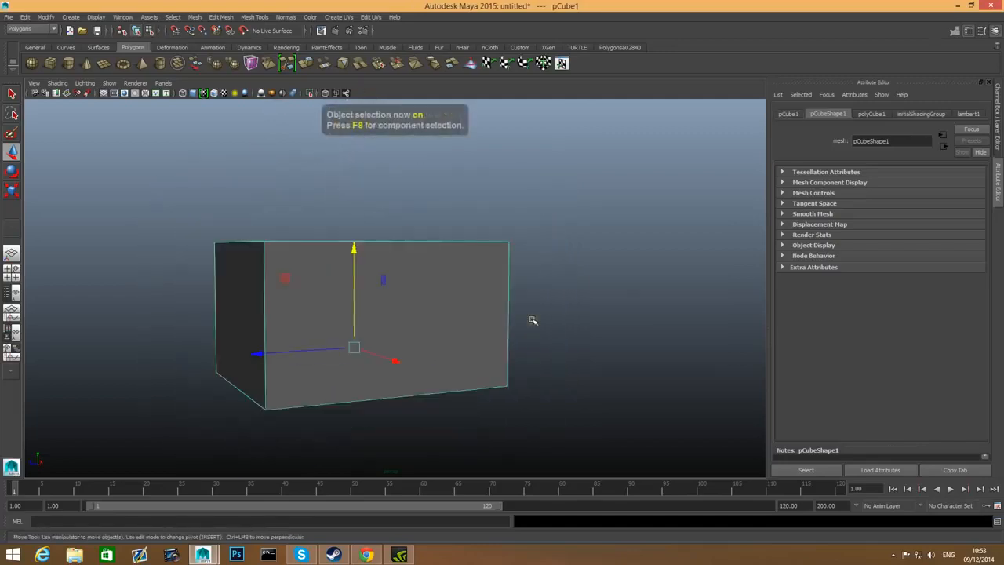
Step: View the box's transform values in the Channel Box and return to the Attribute Editor
left_click_drag(379, 274, 386, 305, "alt")
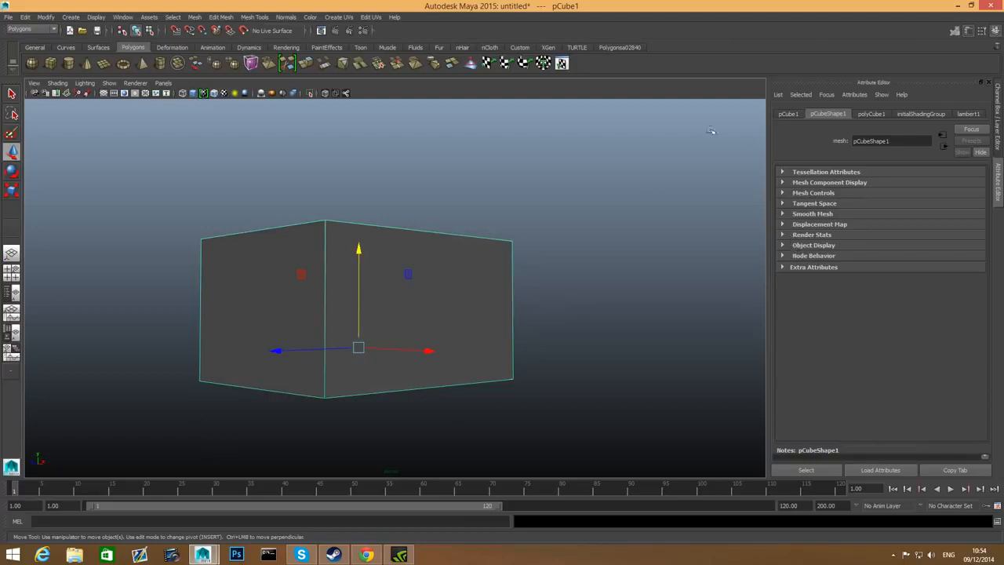
left_click_drag(399, 184, 642, 374)
left_click(968, 31)
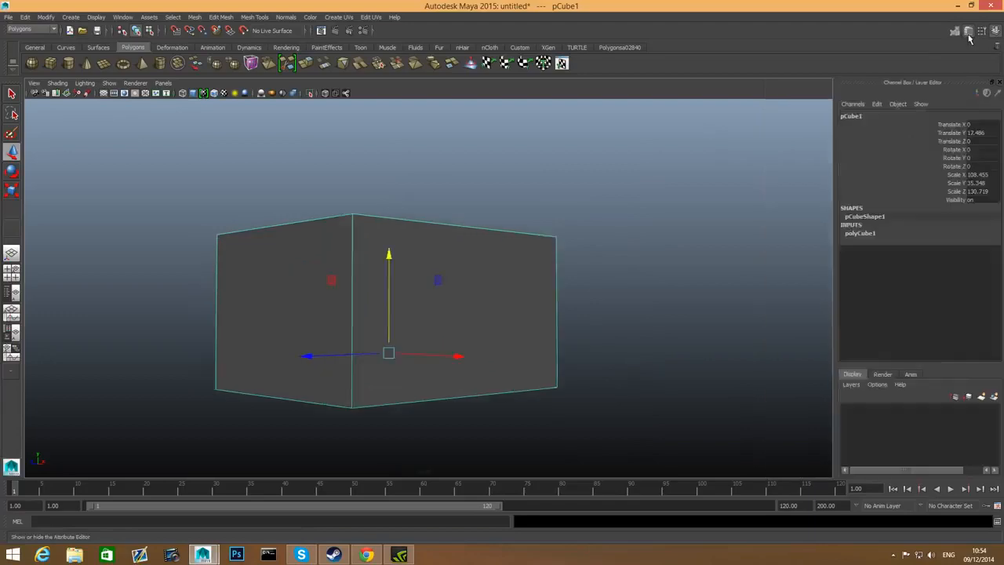
left_click(968, 31)
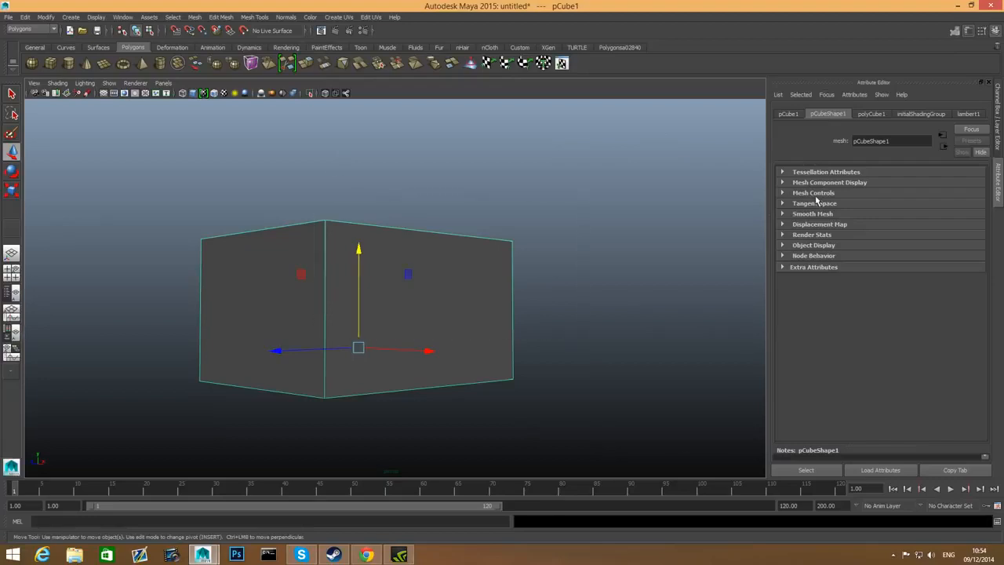
Step: In the box's render stats, turn off Double Sided and turn on Opposite
left_click(783, 236)
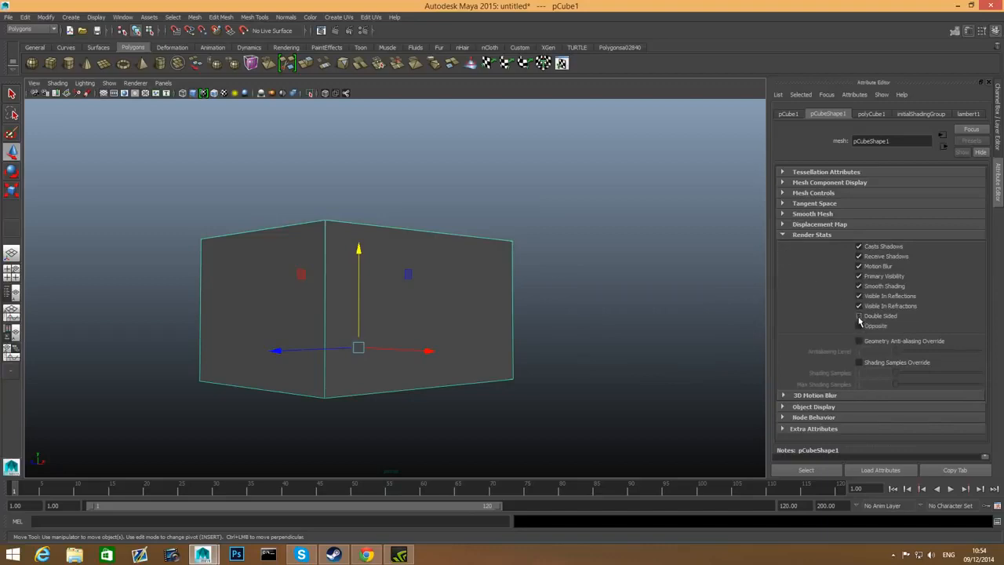
left_click(859, 316)
left_click(859, 327)
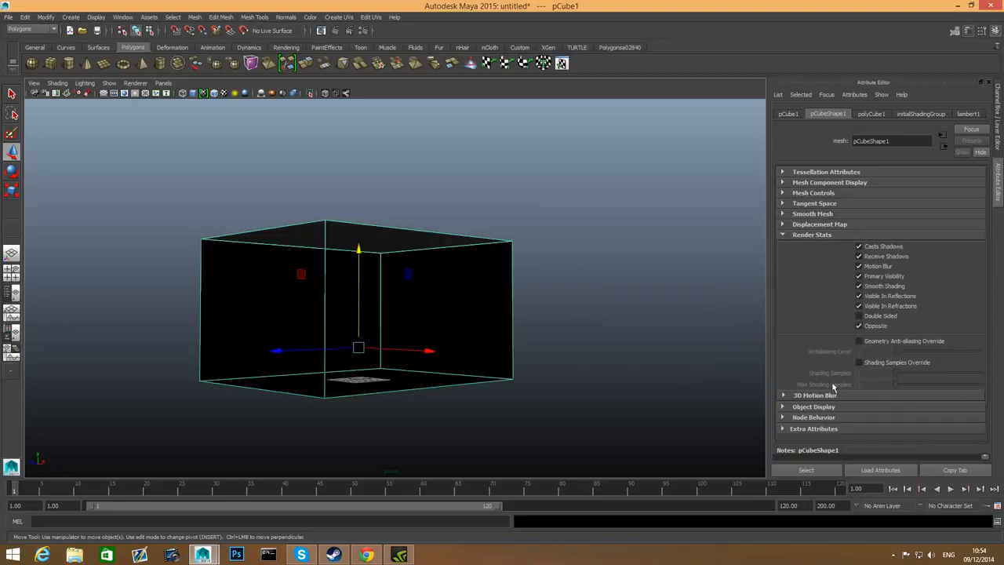
Step: Examine the box from several angles to check how its inner and outer faces display
left_click_drag(588, 343, 375, 363, "alt")
left_click_drag(418, 374, 495, 361, "alt")
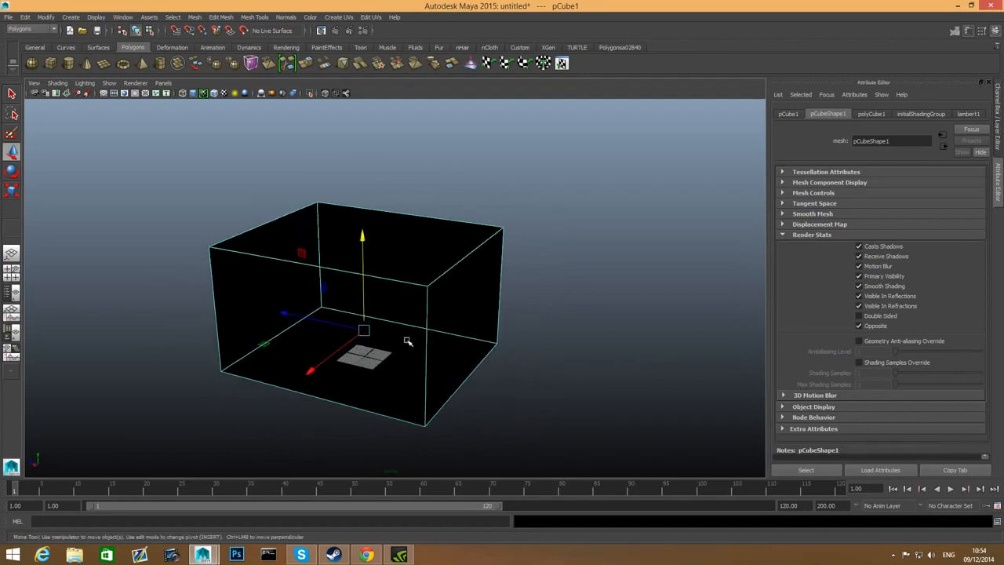
middle_click_drag(407, 341, 495, 326, "alt")
left_click_drag(457, 346, 447, 347, "alt")
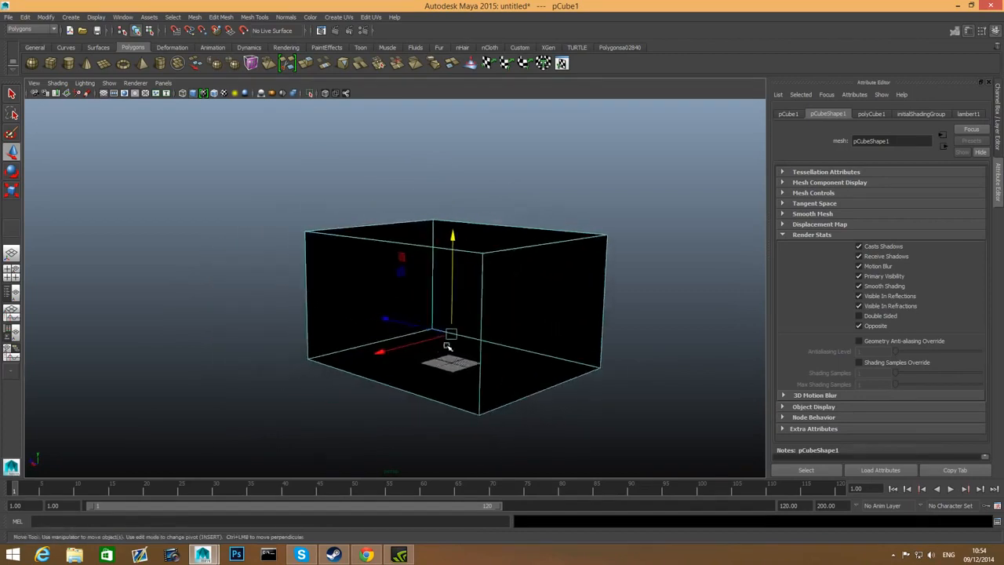
scroll(441, 333, "down", 3)
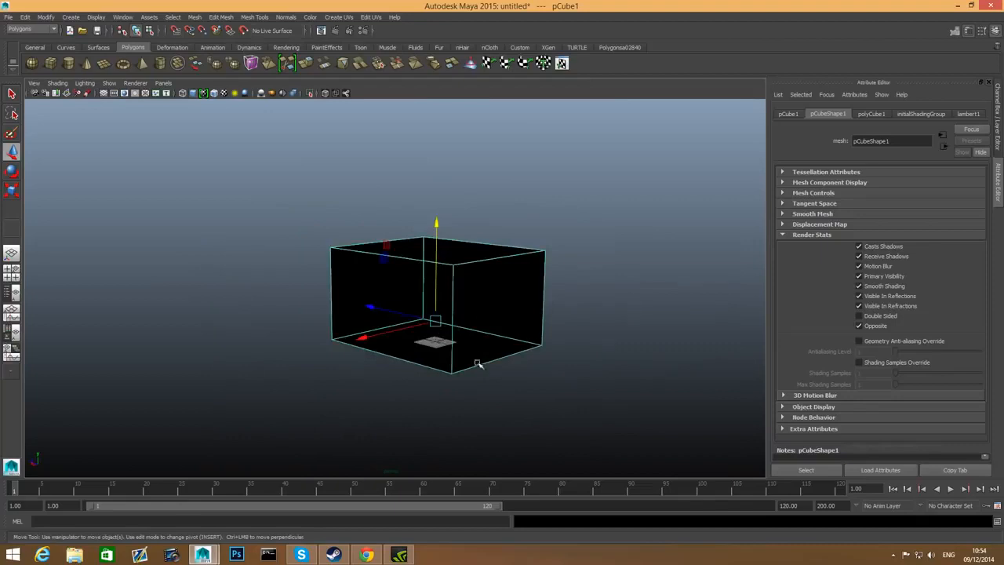
scroll(478, 365, "up", 3)
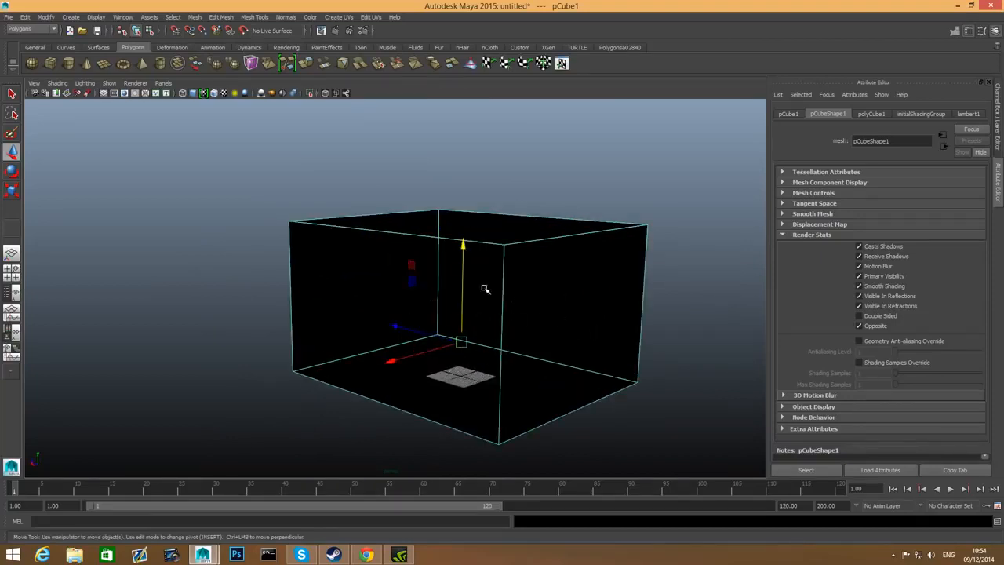
left_click_drag(489, 290, 274, 300, "alt")
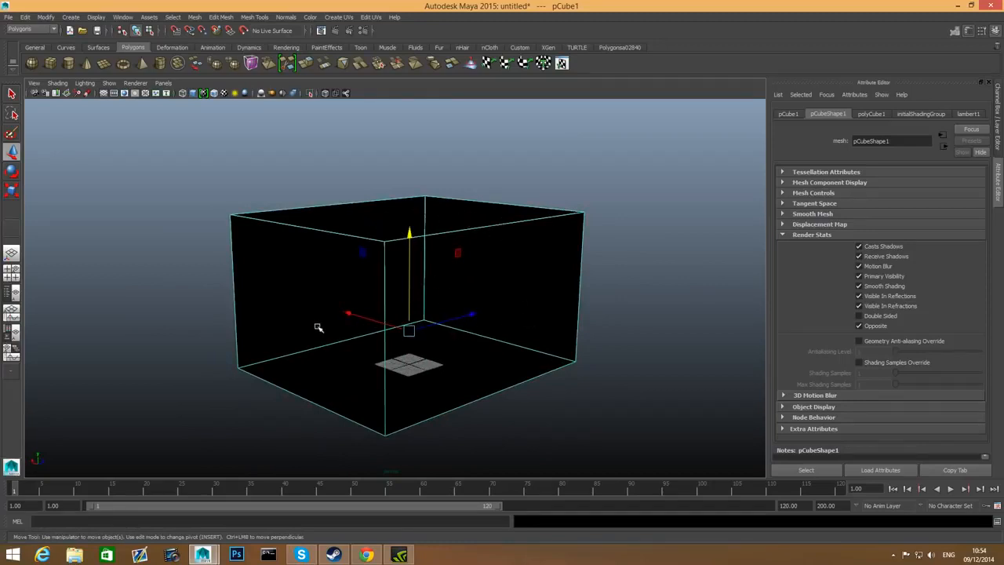
left_click_drag(318, 327, 375, 331, "alt")
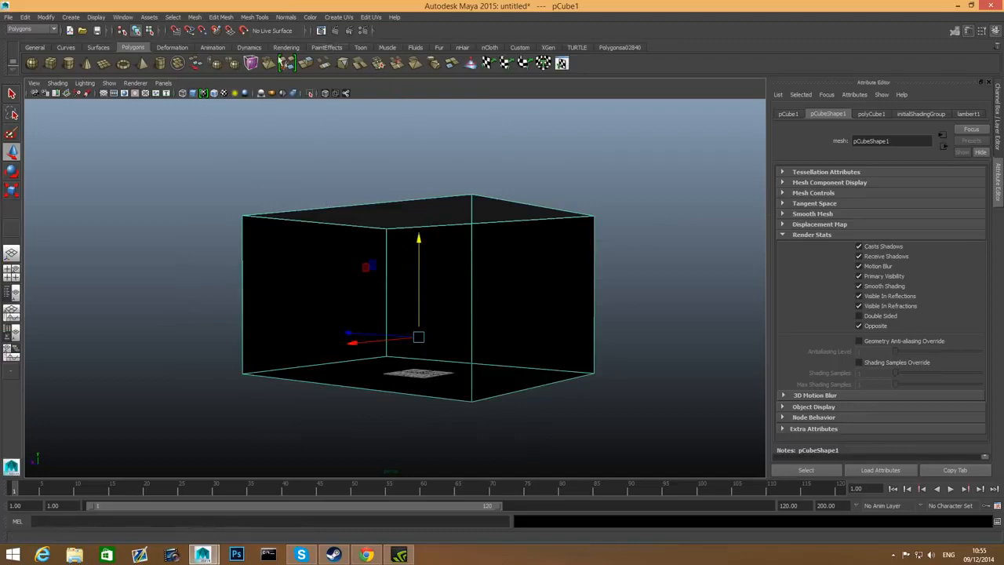
Step: Reverse the room box's normals and turn off its Opposite render option
left_click(284, 17)
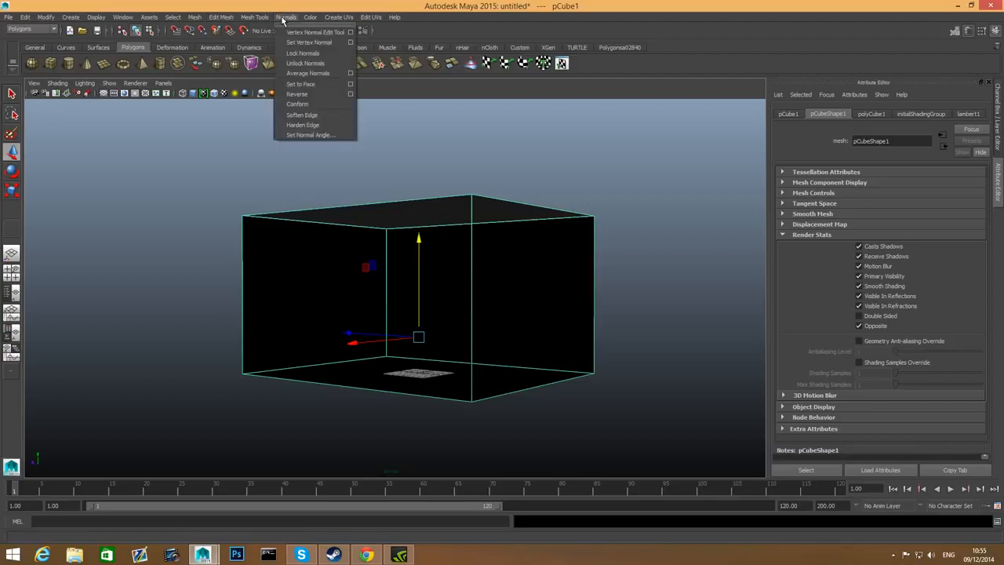
left_click(288, 95)
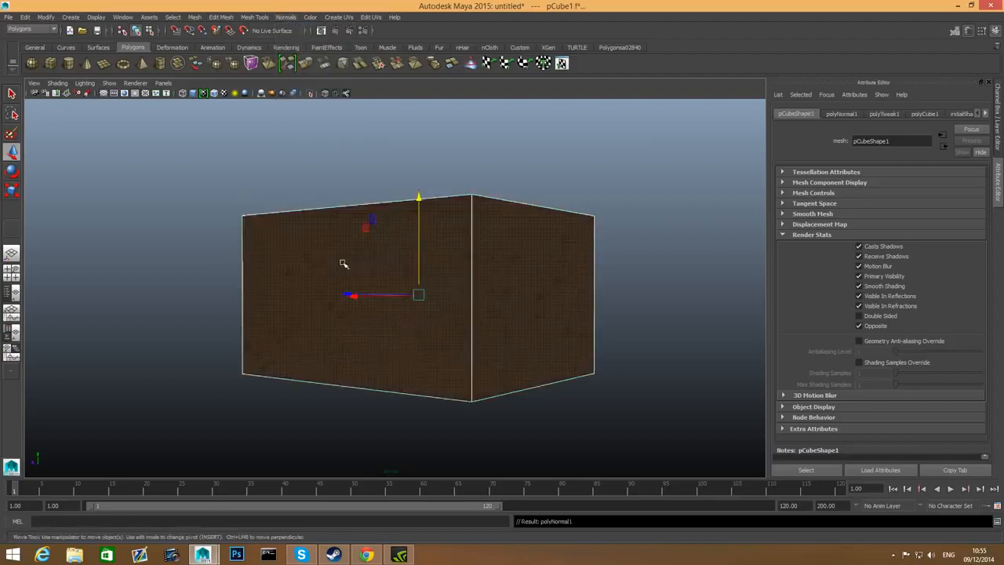
key("F8")
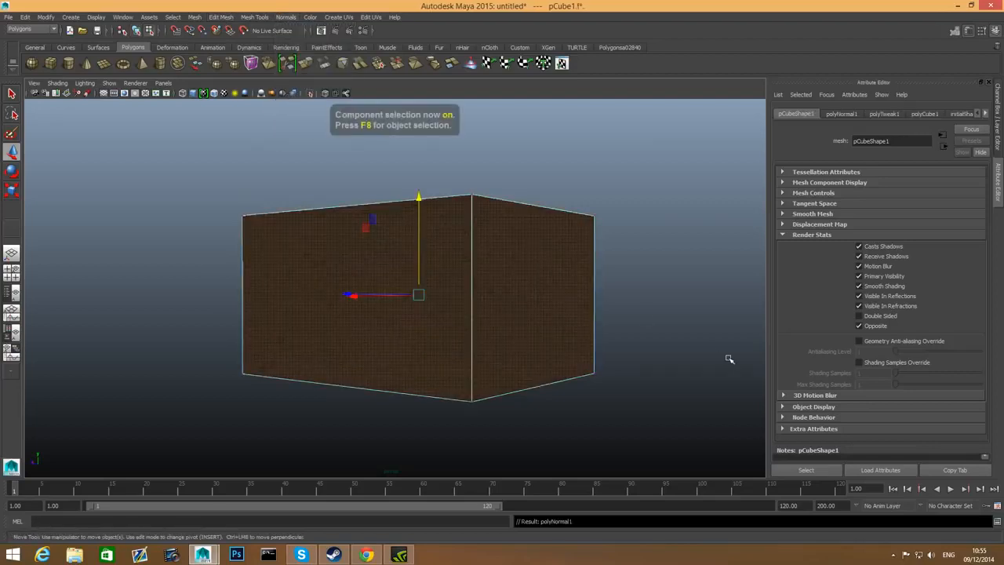
left_click(602, 288)
left_click_drag(531, 289, 530, 344, "alt")
left_click(491, 269)
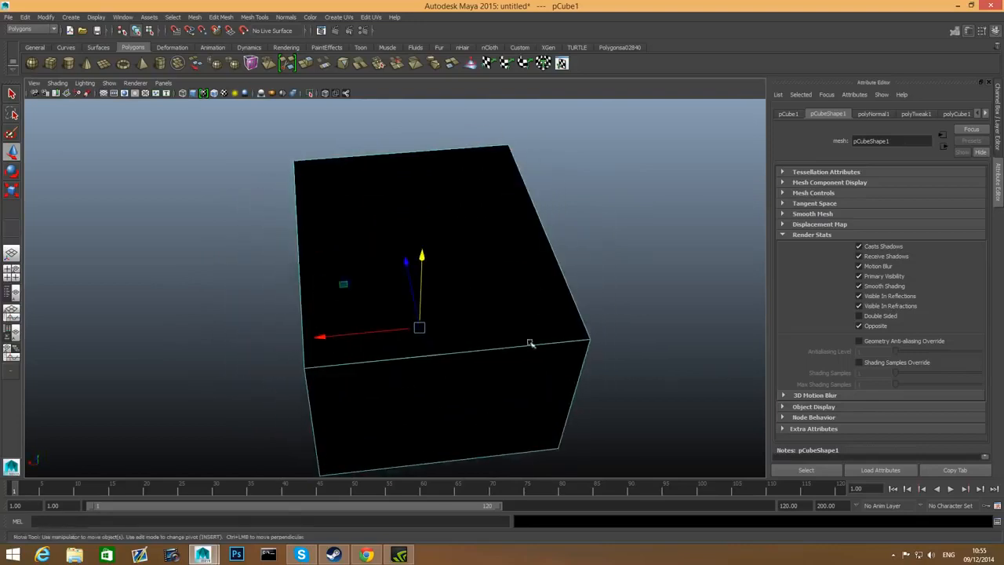
left_click(860, 317)
left_click_drag(612, 321, 486, 298, "alt")
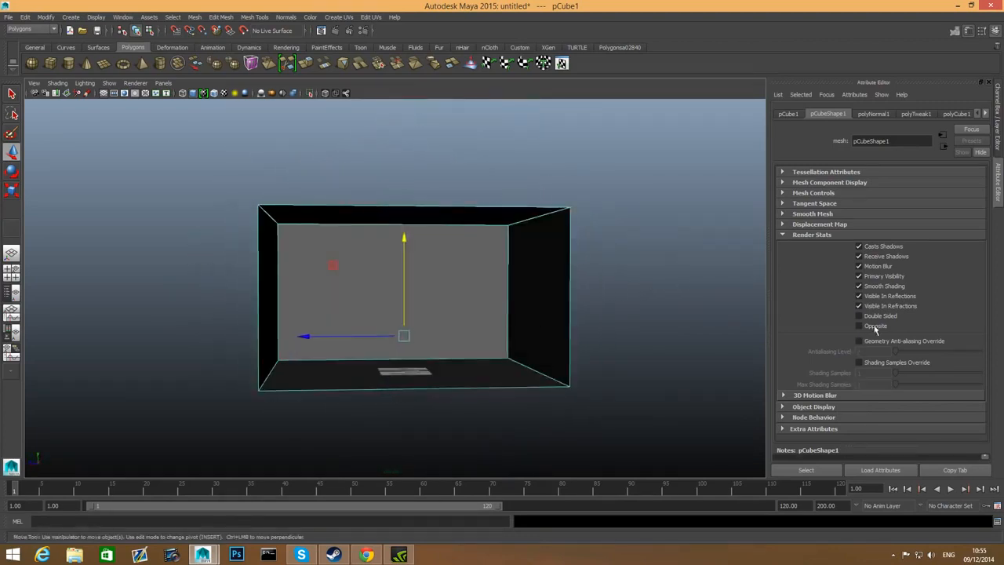
Step: Inspect the shaded room interior from different sides and distances
middle_click_drag(274, 372, 189, 365, "alt")
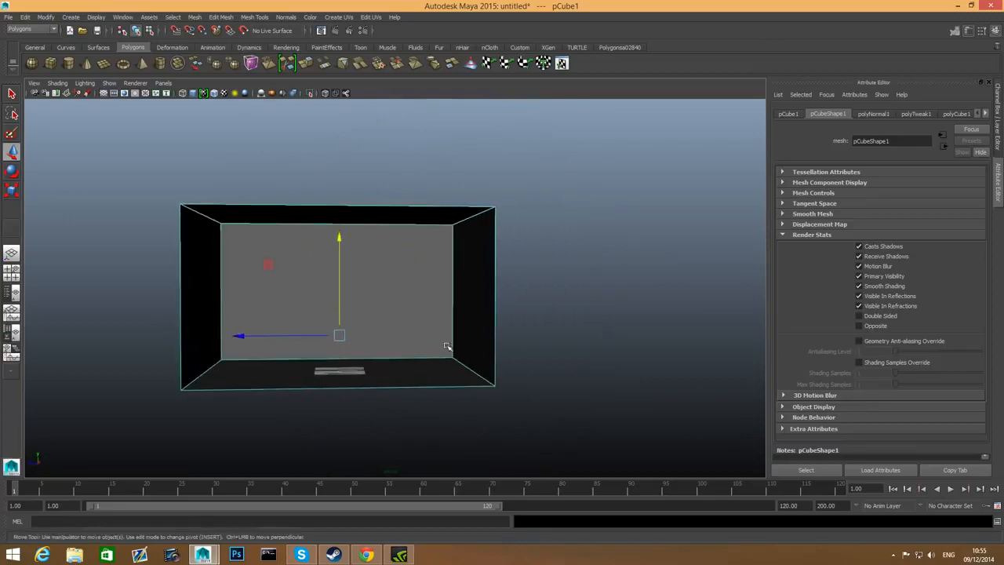
scroll(439, 353, "down", 2)
left_click_drag(373, 245, 430, 208, "alt")
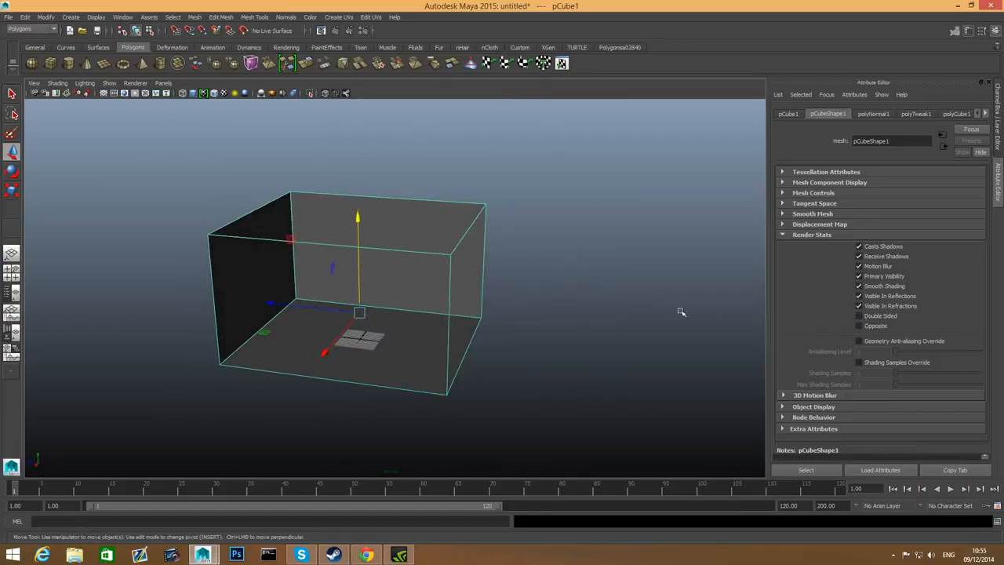
left_click_drag(223, 218, 285, 285, "alt")
right_click_drag(284, 285, 497, 315, "alt")
left_click_drag(497, 314, 369, 352, "alt")
right_click_drag(370, 352, 208, 222, "alt")
left_click_drag(209, 222, 311, 249, "alt")
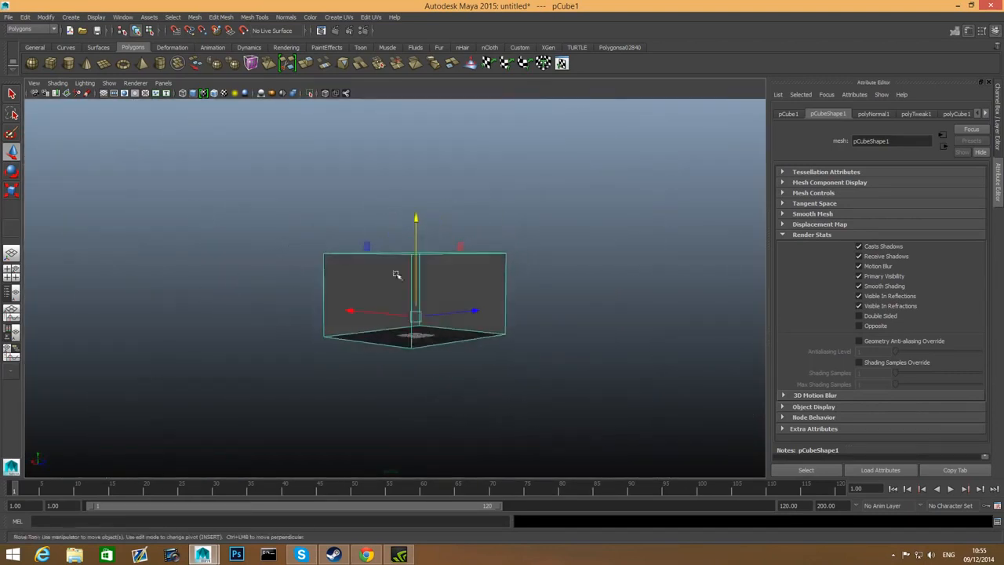
left_click_drag(488, 282, 418, 294, "alt")
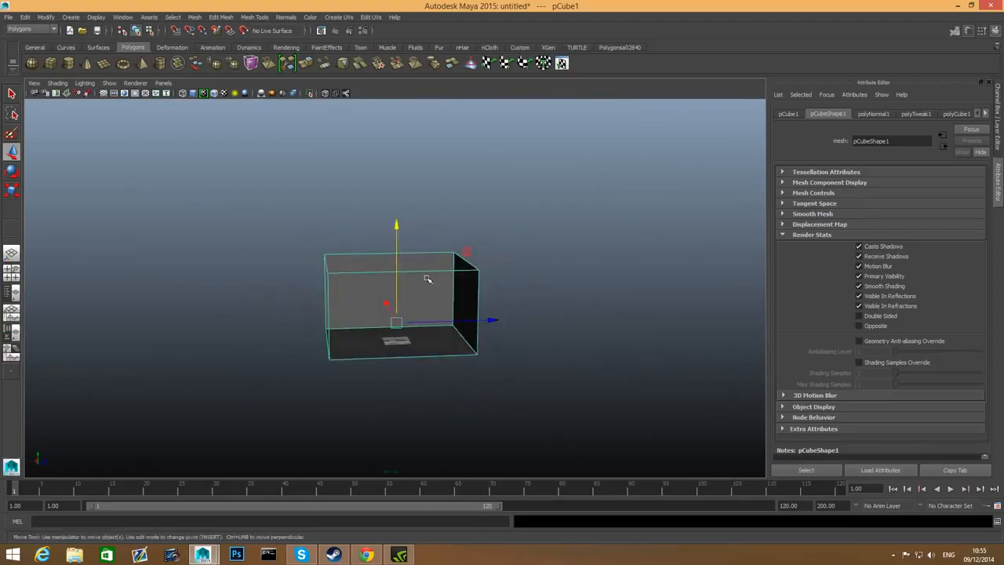
Step: Use the Insert Edge Loop Tool to add two vertical loops, each about a quarter in from the long wall's ends
right_click_drag(427, 279, 369, 289, "shift")
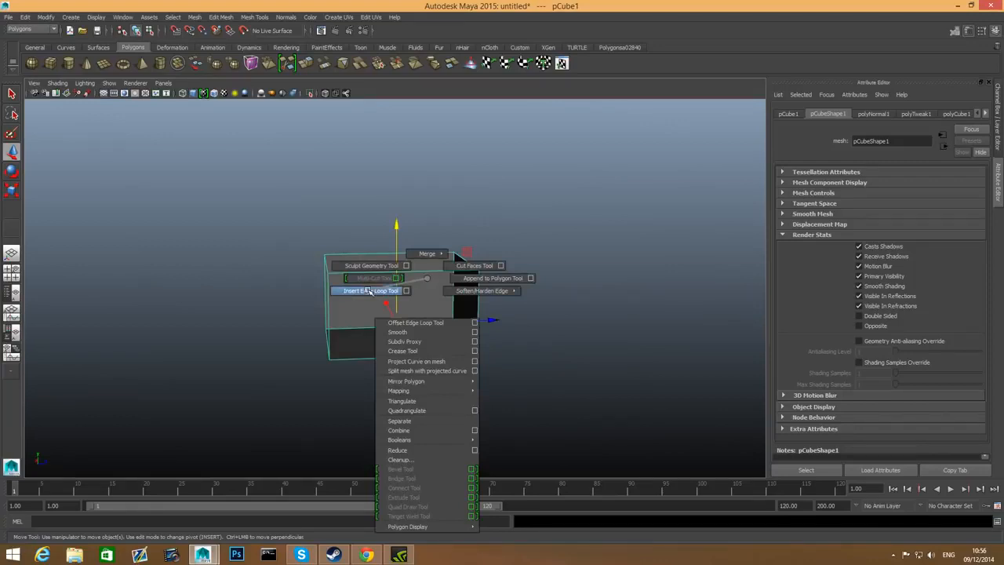
right_click_drag(369, 291, 408, 291, "shift")
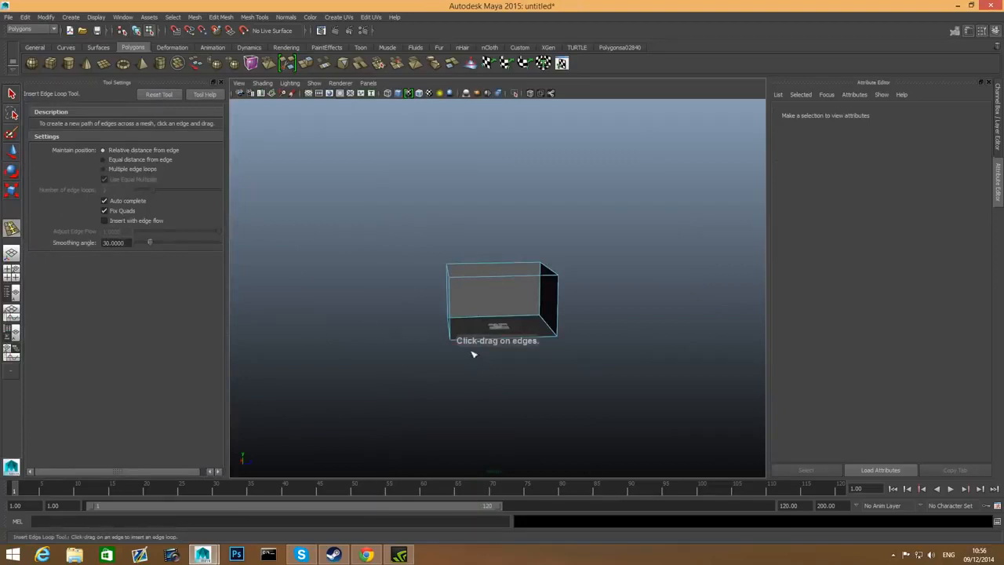
scroll(473, 355, "up", 4)
left_click_drag(495, 349, 480, 336, "alt")
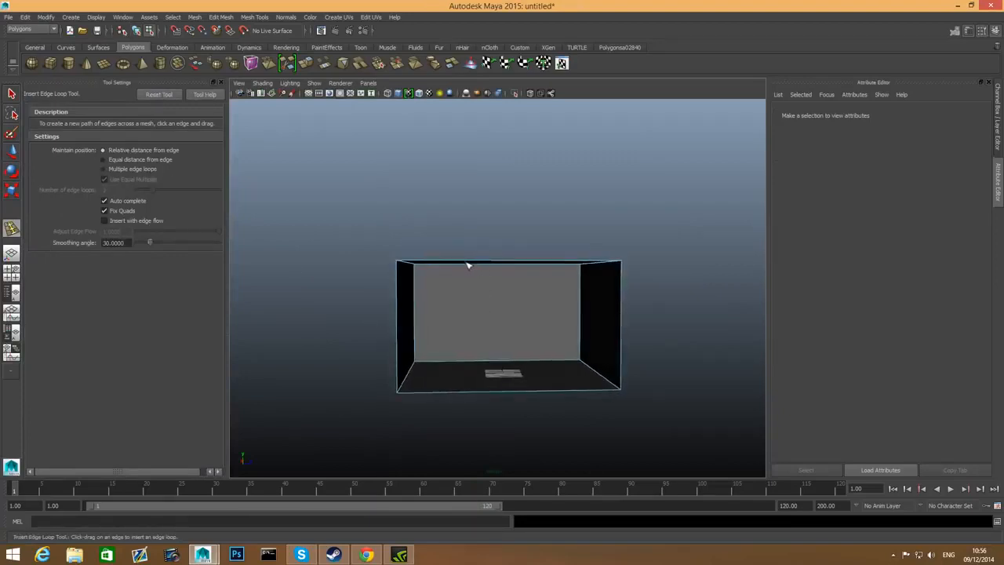
left_click_drag(464, 264, 456, 262)
left_click_drag(548, 266, 562, 265)
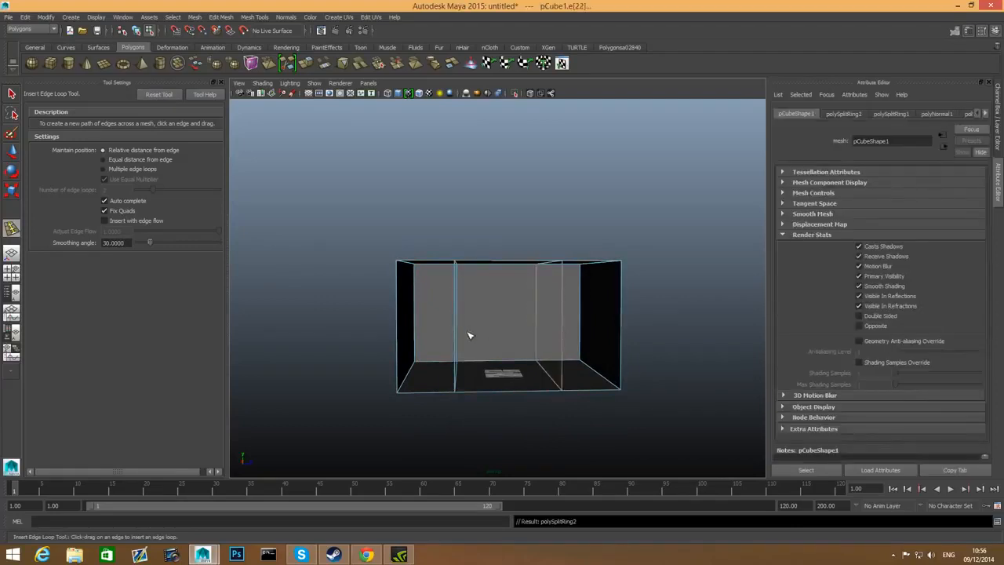
Step: Insert two horizontal edge loops around the room, one slightly below mid-height and one near the ceiling
mouse_move(407, 334)
left_mouse_down("alt")
mouse_move(457, 332)
mouse_move(397, 336)
left_mouse_up("alt")
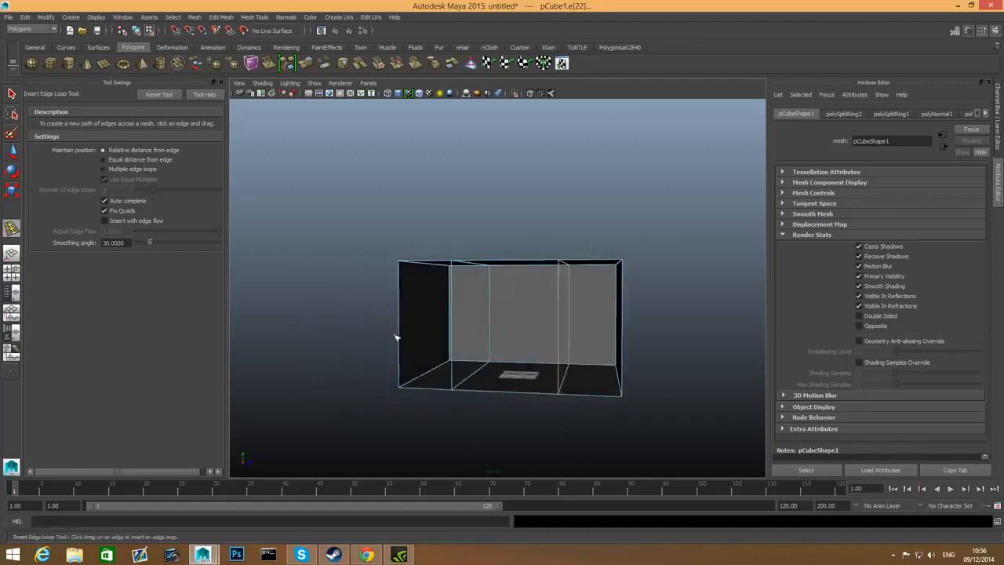
middle_click_drag(397, 336, 451, 345, "alt")
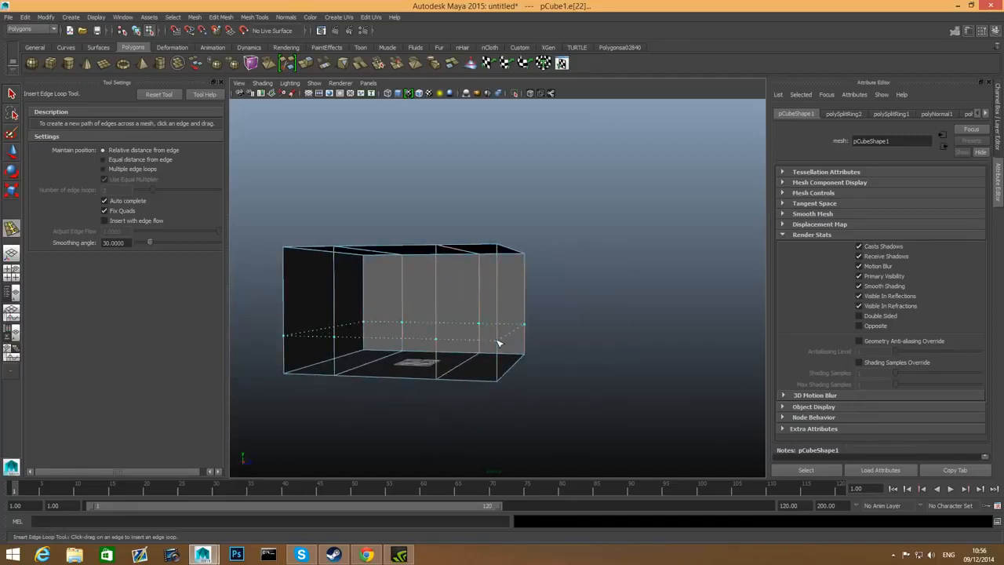
left_click(504, 333)
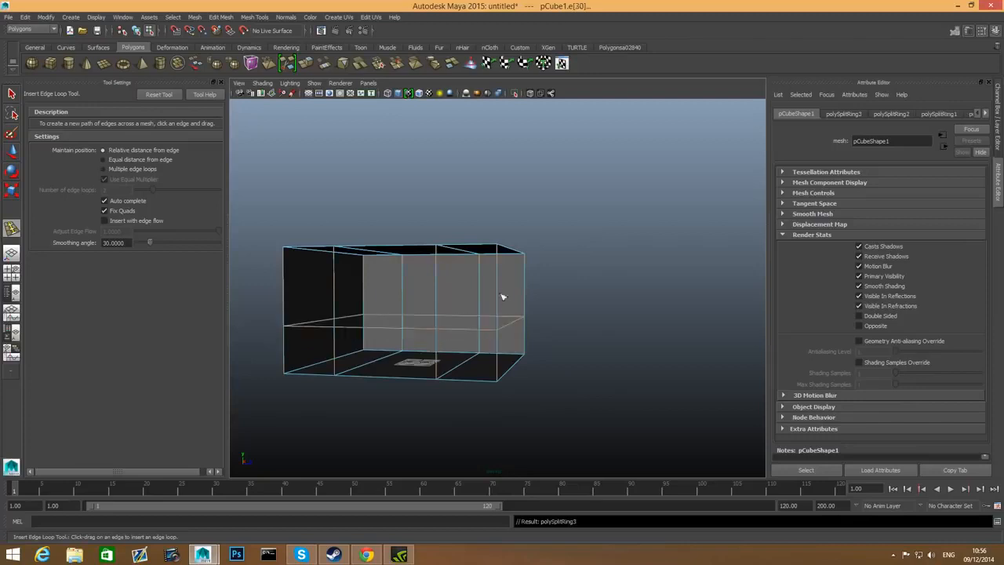
left_click_drag(504, 283, 503, 265)
left_click_drag(503, 265, 446, 307, "alt")
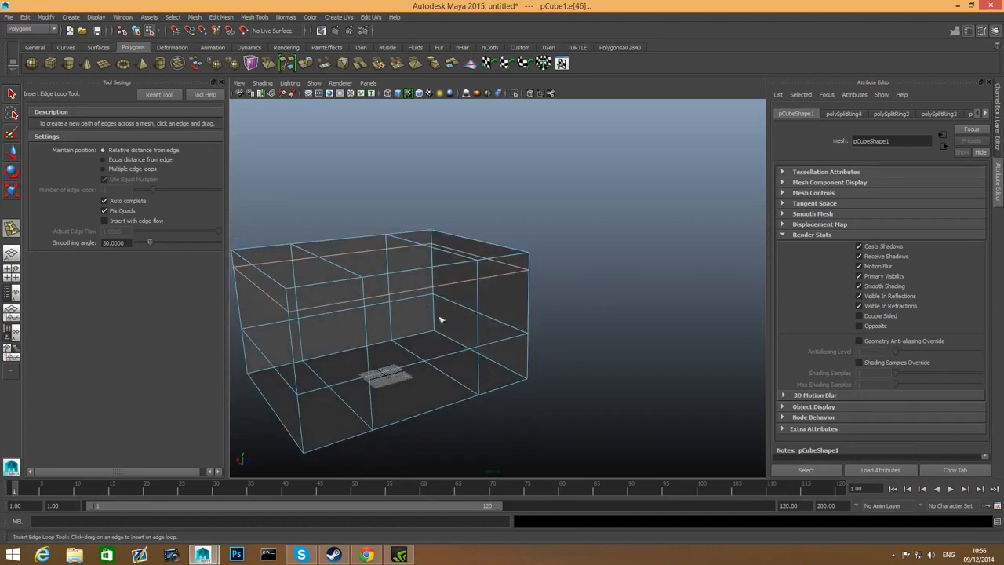
mouse_move(452, 337)
left_mouse_down("alt")
mouse_move(481, 332)
mouse_move(444, 328)
mouse_move(460, 328)
left_mouse_up("alt")
Step: Select the central face framed by the edge loops on the long wall and extrude it outward about 3.48 units
left_click(12, 93)
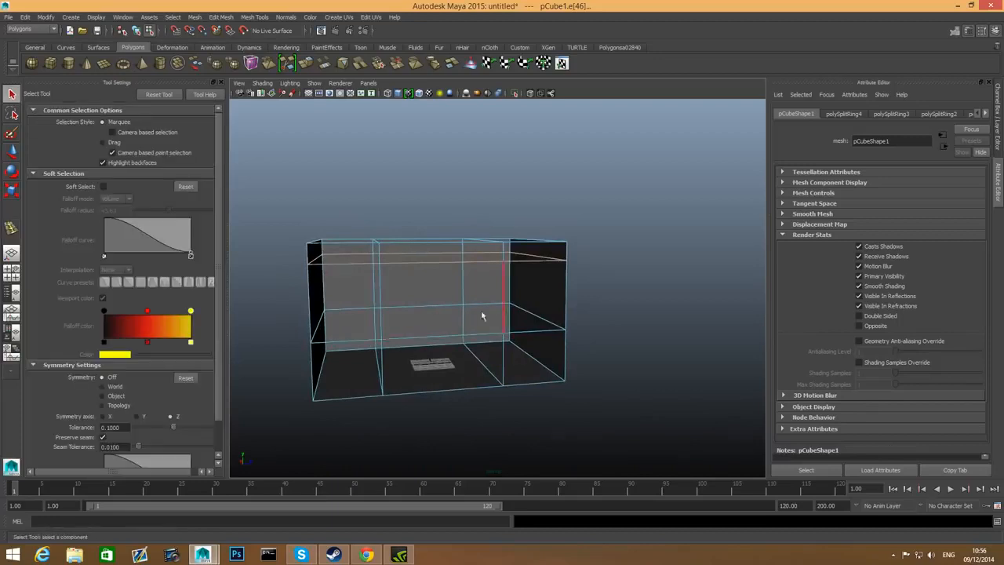
right_click_drag(440, 303, 445, 297)
left_click(444, 298)
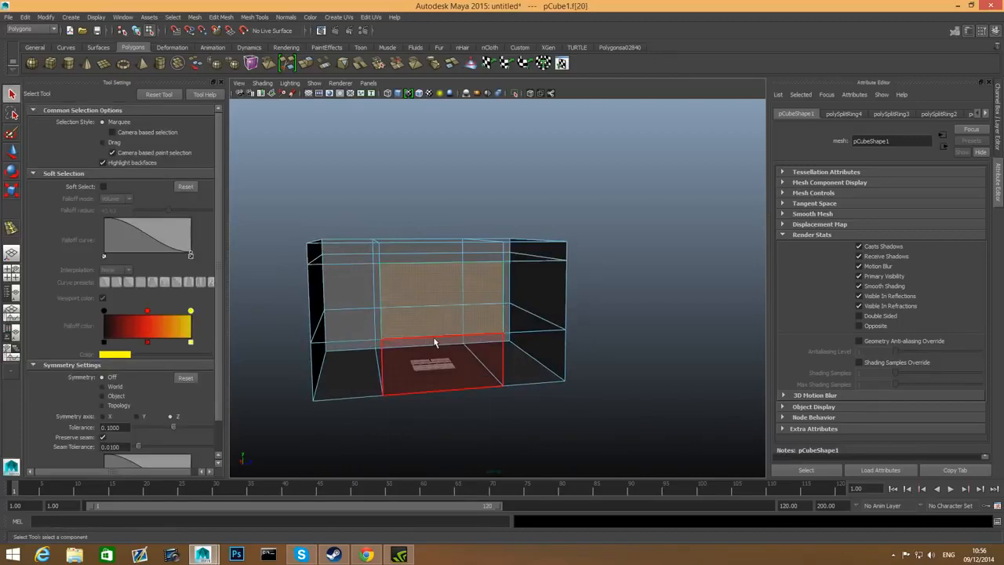
left_click_drag(428, 361, 484, 346, "alt")
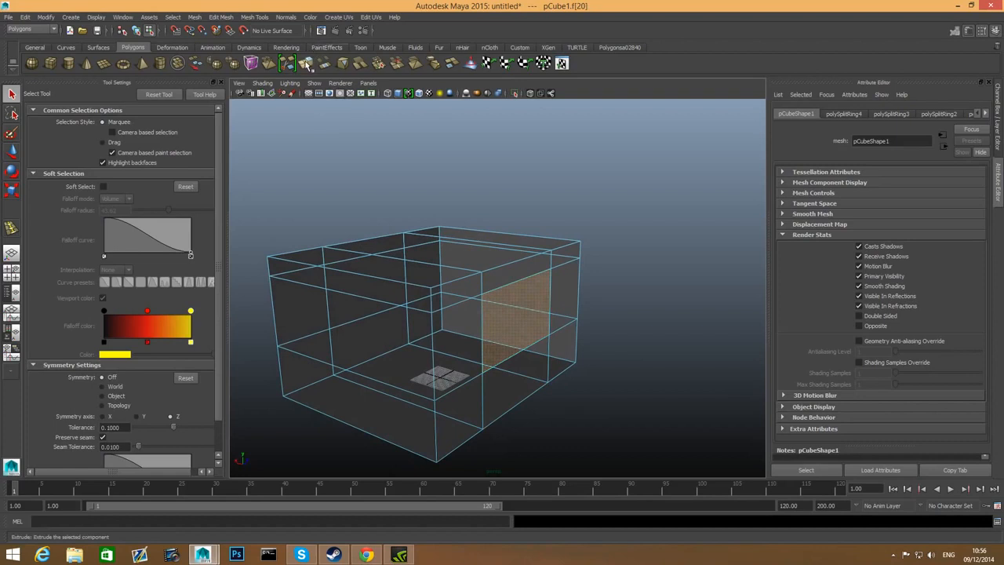
left_click(306, 64)
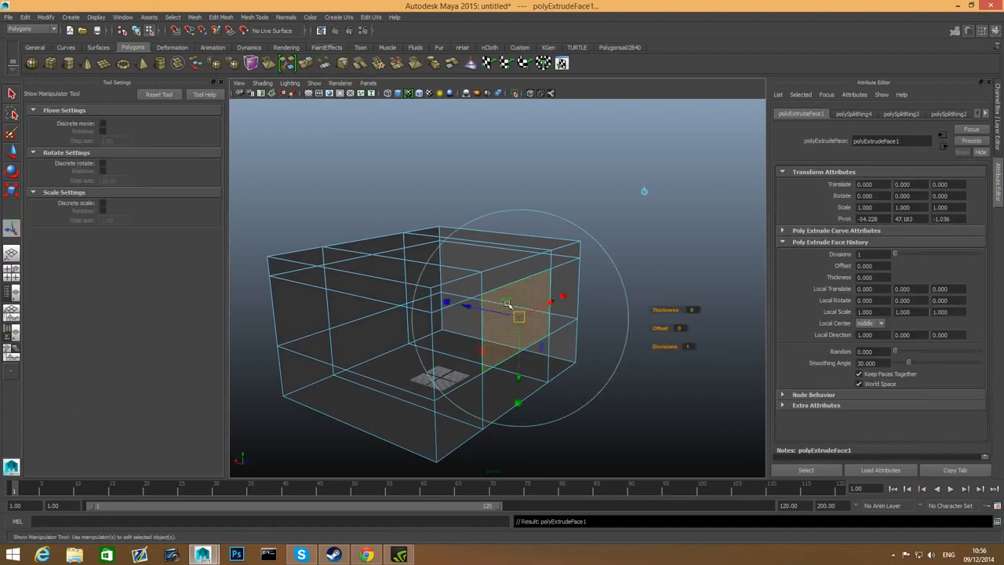
left_click_drag(466, 306, 473, 308)
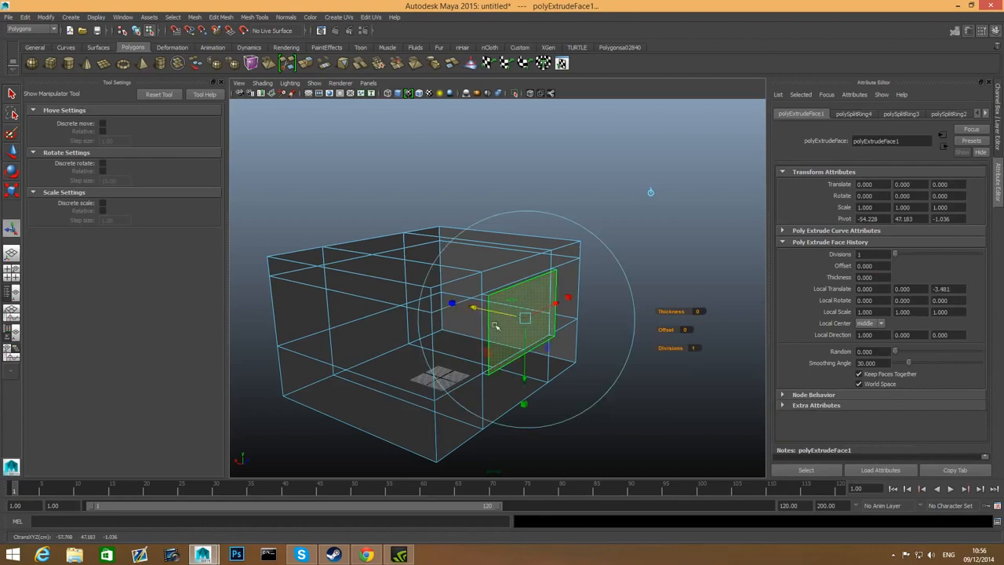
Step: Examine the extruded wall recess from outside and inside the room
left_click_drag(559, 349, 388, 340, "alt")
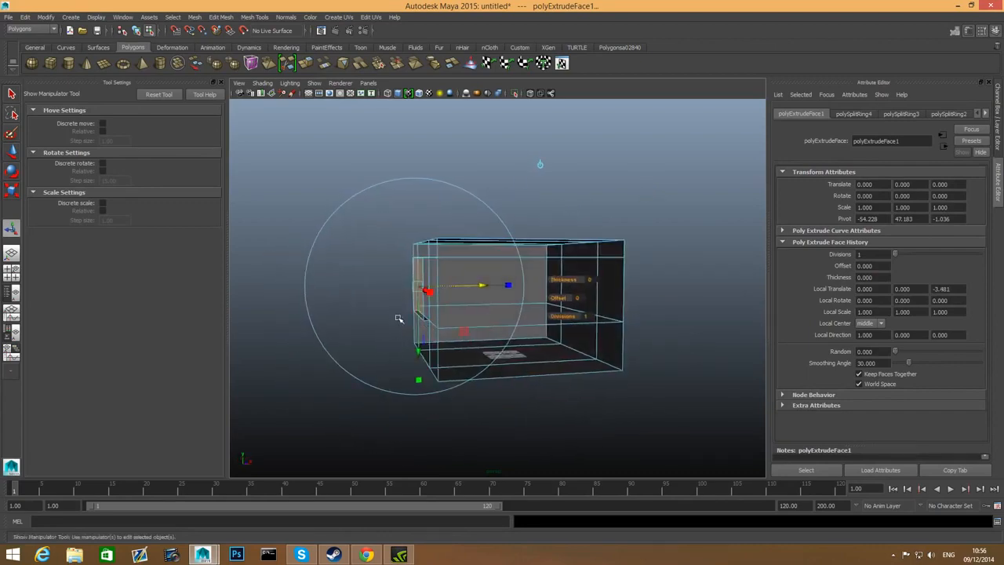
left_click_drag(422, 299, 502, 353, "alt")
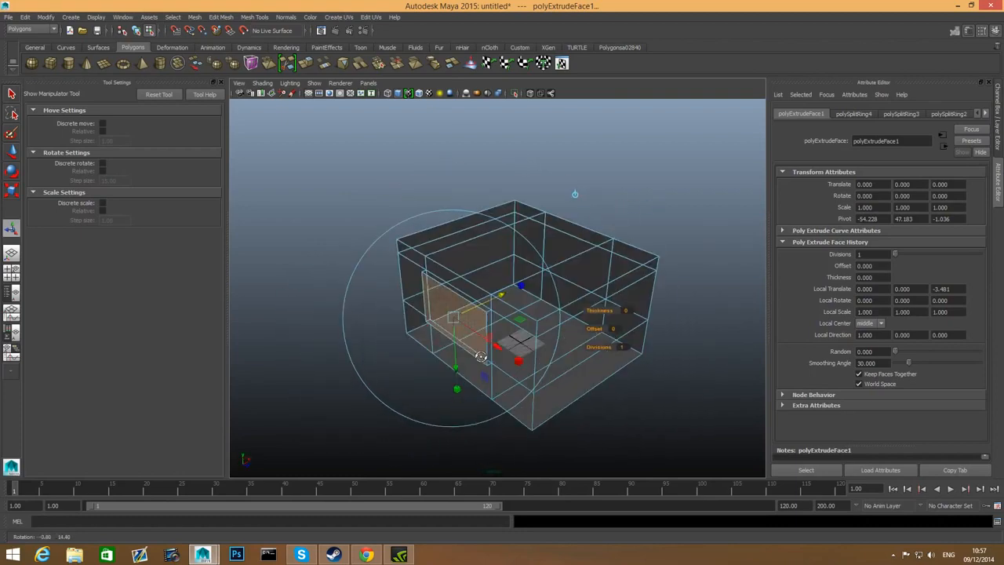
right_click_drag(392, 316, 562, 355, "alt")
left_click_drag(561, 355, 536, 353, "alt")
right_click_drag(536, 353, 428, 336, "alt")
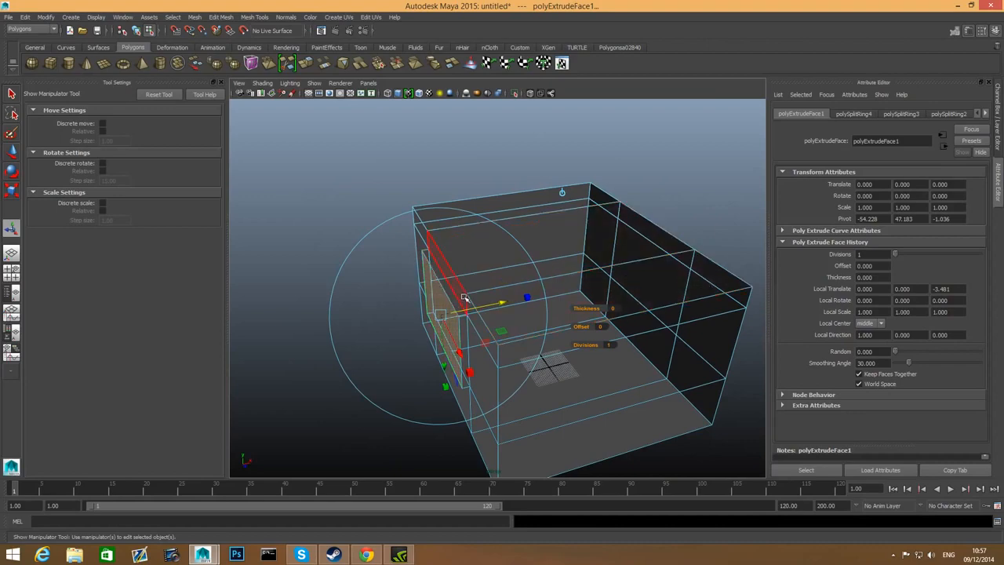
left_click_drag(465, 298, 365, 295, "alt")
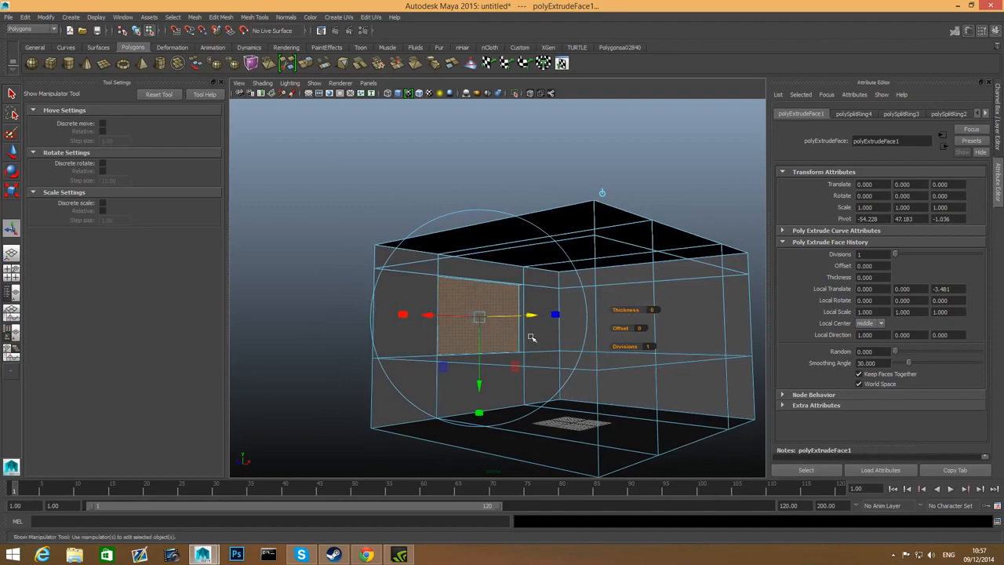
right_click_drag(531, 337, 527, 426, "alt")
scroll(519, 419, "down", 2)
middle_click_drag(397, 341, 510, 365, "alt")
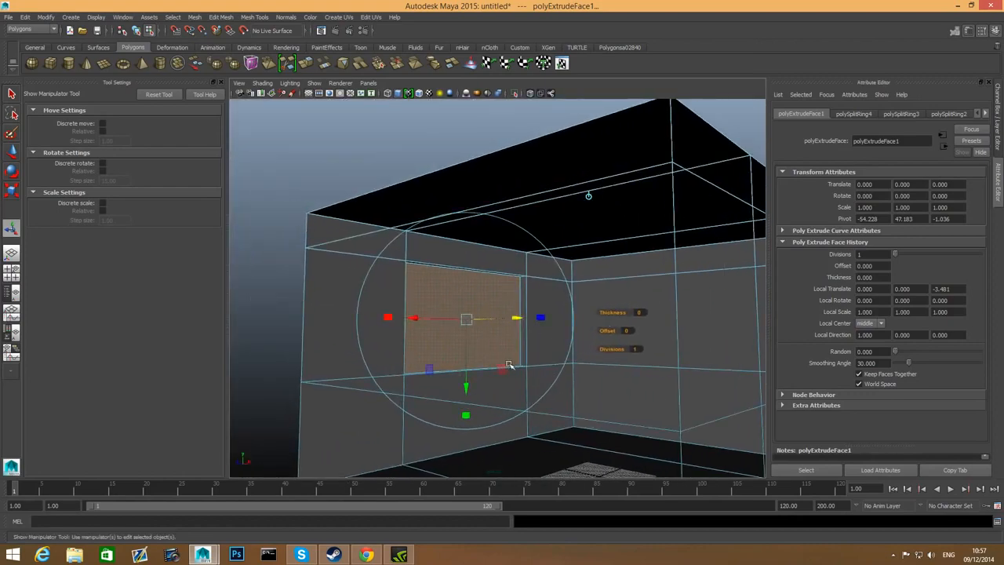
Step: Delete the extruded back face of the long wall's recess to leave an open window hole
left_click_drag(509, 365, 471, 314, "alt")
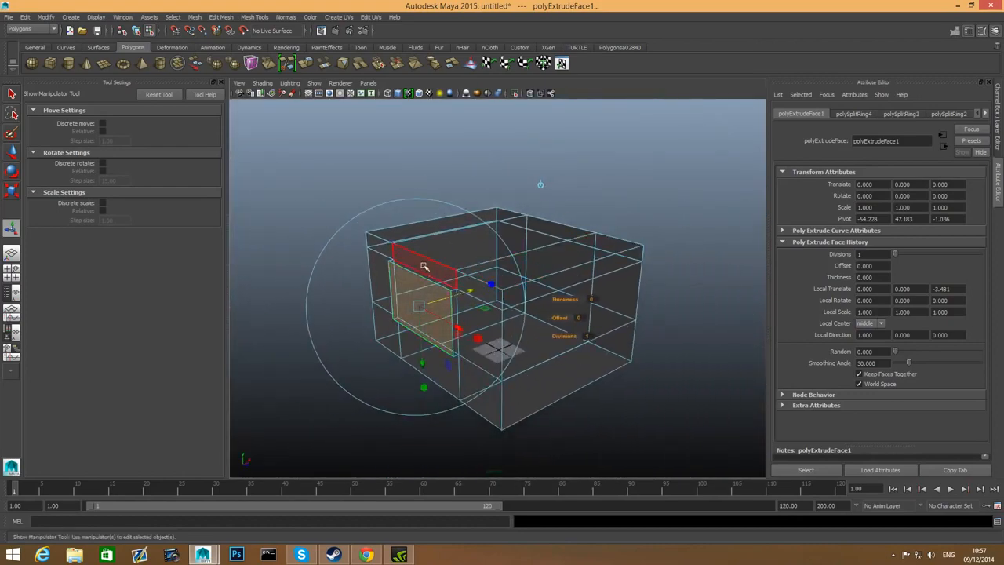
mouse_move(424, 267)
left_mouse_down("alt")
mouse_move(394, 306)
mouse_move(451, 298)
mouse_move(423, 265)
left_mouse_up("alt")
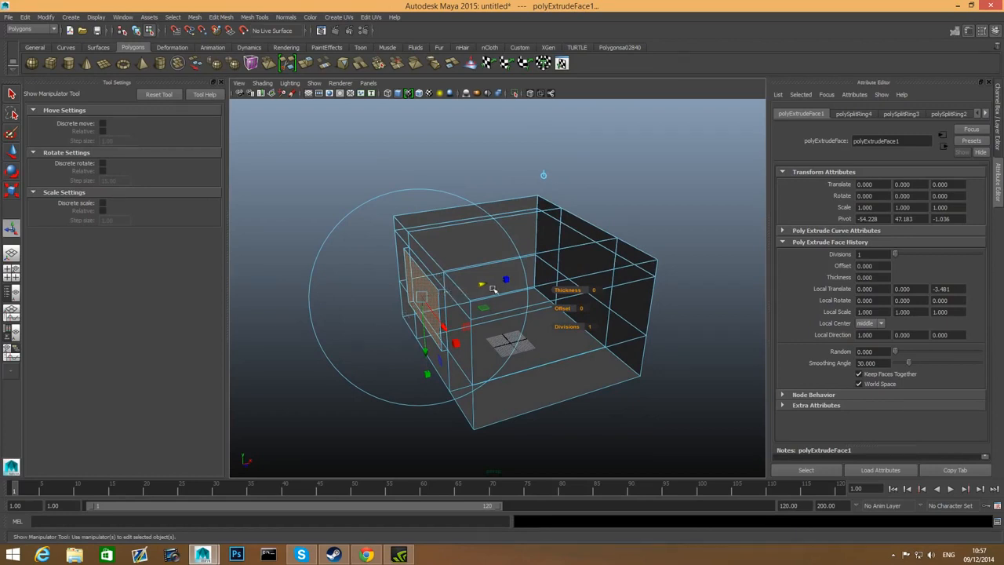
scroll(487, 303, "up", 3)
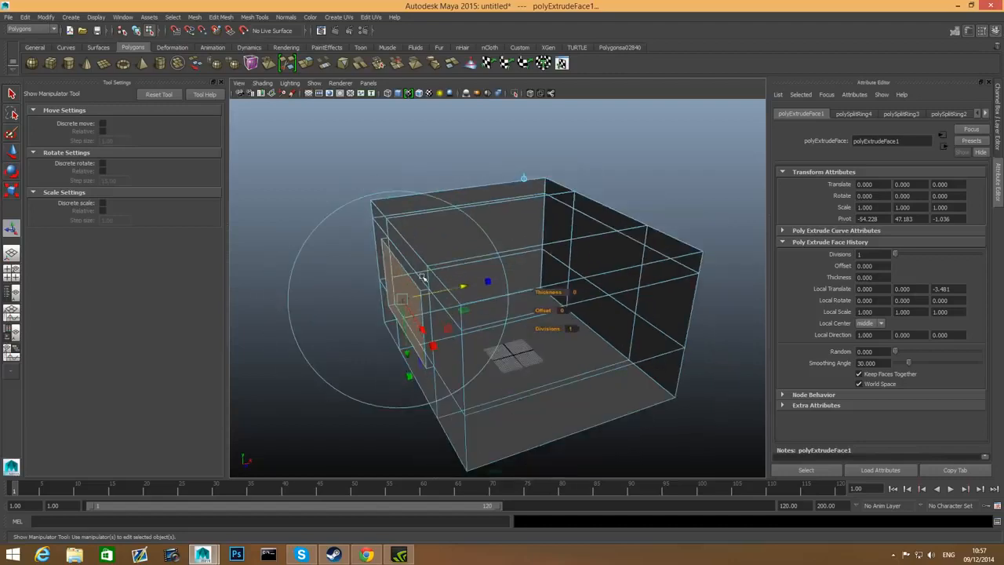
left_click_drag(511, 296, 474, 282, "alt")
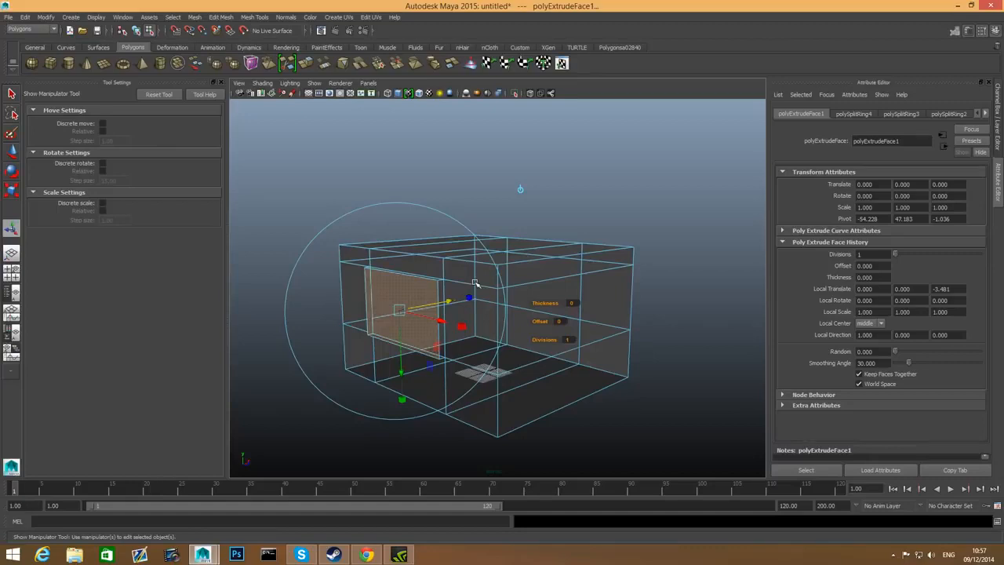
key("Delete")
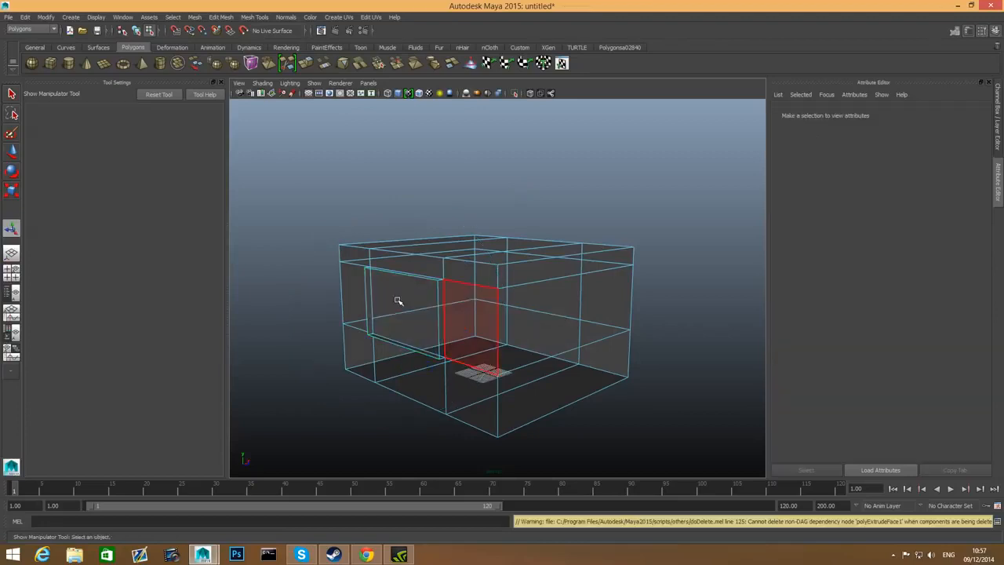
left_click_drag(540, 421, 502, 422, "alt")
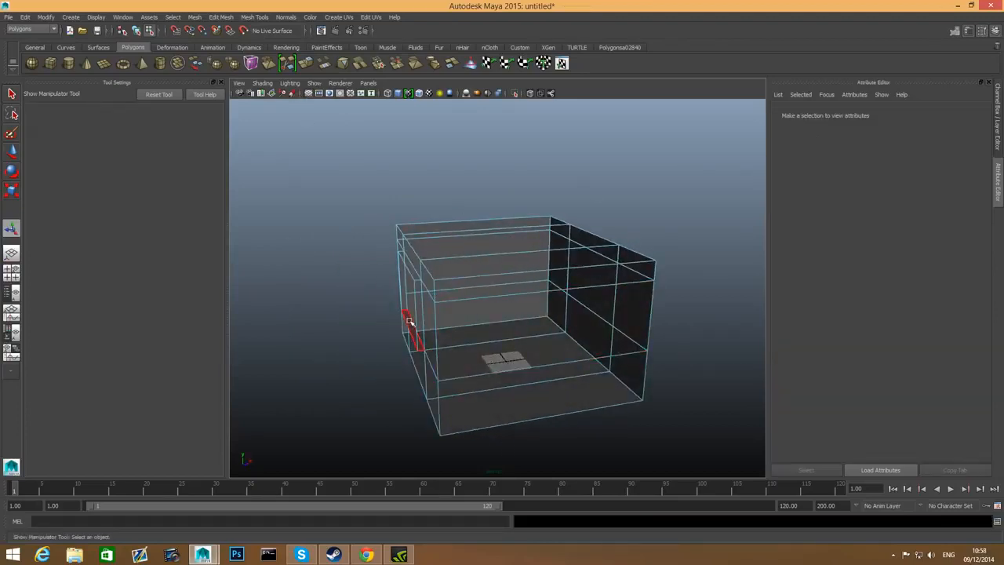
Step: Return to object selection, turn on Double Sided for the room mesh and examine its walls from inside and outside
key("F8")
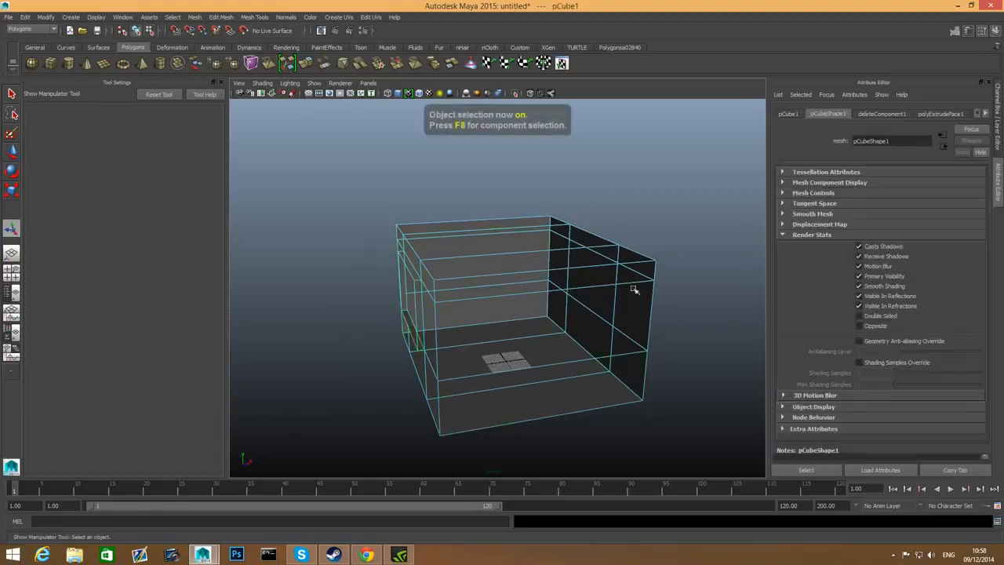
left_click(859, 316)
left_click_drag(475, 340, 628, 341, "alt")
right_click_drag(628, 340, 533, 376, "alt")
left_click_drag(534, 377, 439, 294, "alt")
right_click_drag(438, 293, 653, 351, "alt")
left_click_drag(532, 382, 579, 377, "alt")
right_click_drag(579, 377, 385, 371, "alt")
left_click_drag(386, 371, 462, 363, "alt")
right_click_drag(400, 367, 469, 366, "alt")
left_click_drag(469, 365, 569, 327, "alt")
Step: Select all vertices of one end wall and move them outward along Z to lengthen the room
right_click(582, 273)
right_click_drag(523, 276, 492, 342)
middle_click_drag(484, 350, 482, 350, "alt")
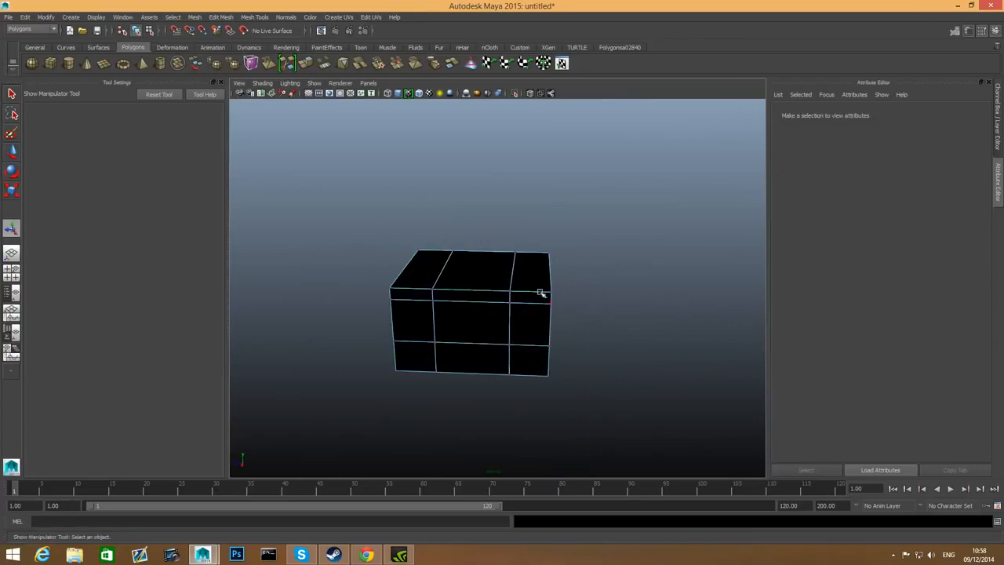
left_click_drag(531, 248, 578, 459)
key("w")
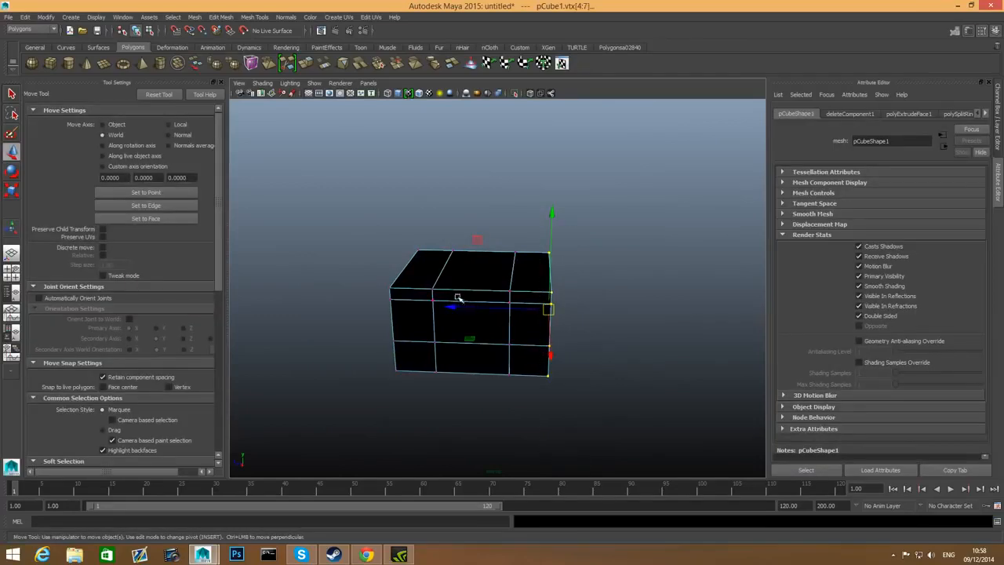
left_click(453, 306)
left_click_drag(452, 306, 572, 332)
middle_click_drag(426, 328, 513, 320, "alt")
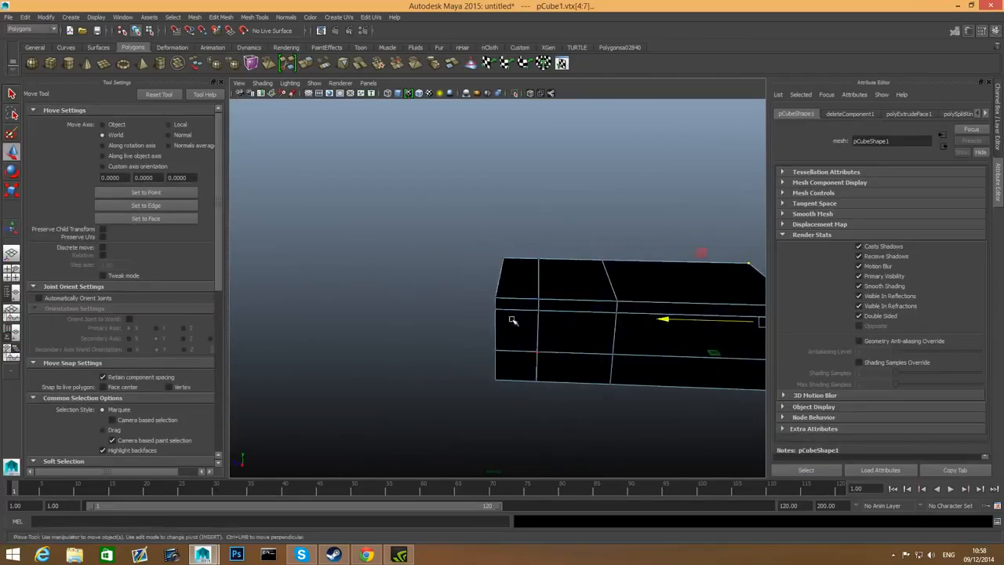
Step: Select the vertices of the wall opposite the window opening and move them outward along X to widen the room
left_click_drag(486, 293, 561, 416)
left_click_drag(531, 195, 610, 424)
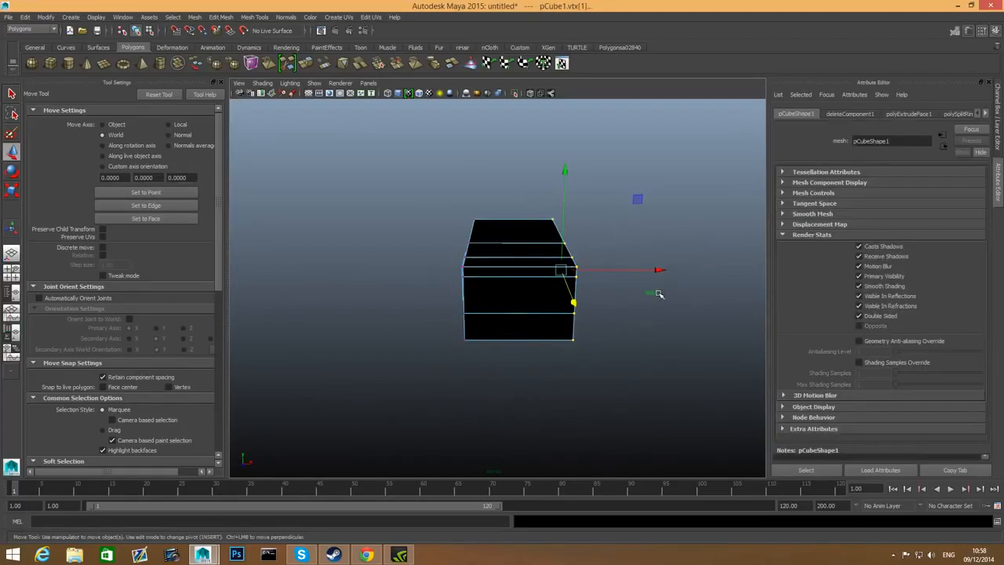
left_click_drag(661, 269, 746, 271)
left_click_drag(565, 343, 518, 358, "alt")
right_click_drag(518, 357, 560, 421, "alt")
left_click_drag(561, 422, 534, 413, "alt")
right_click_drag(534, 413, 463, 433, "alt")
left_click_drag(464, 433, 557, 385, "alt")
right_click_drag(558, 385, 538, 392, "alt")
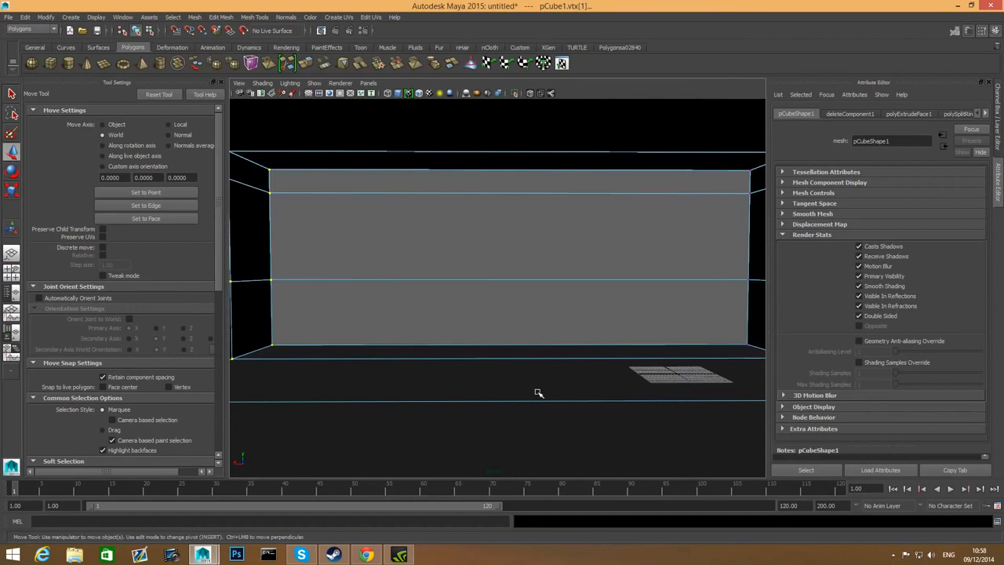
Step: Return to object selection and turn off Double Sided in the room mesh's render stats
key("F8")
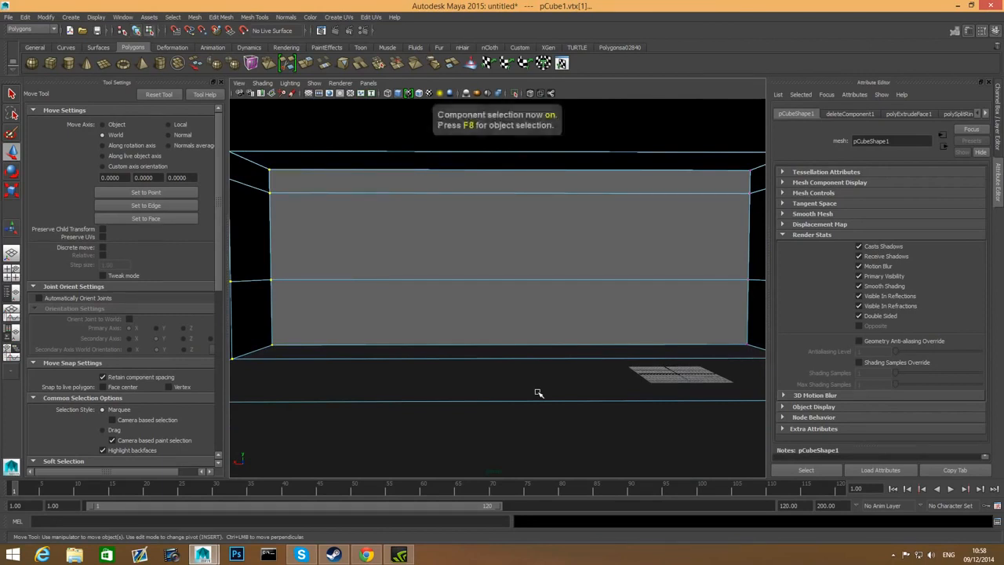
key("F8")
key("f")
left_click_drag(541, 390, 656, 377, "alt")
left_click(860, 316)
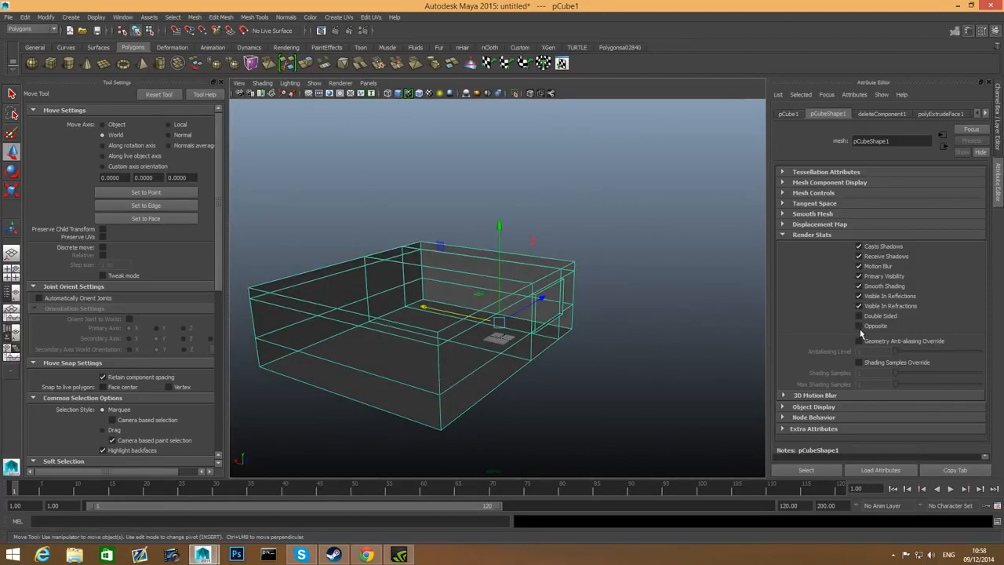
left_click_drag(632, 380, 504, 338, "alt")
scroll(488, 337, "up", 3)
scroll(488, 338, "down", 3)
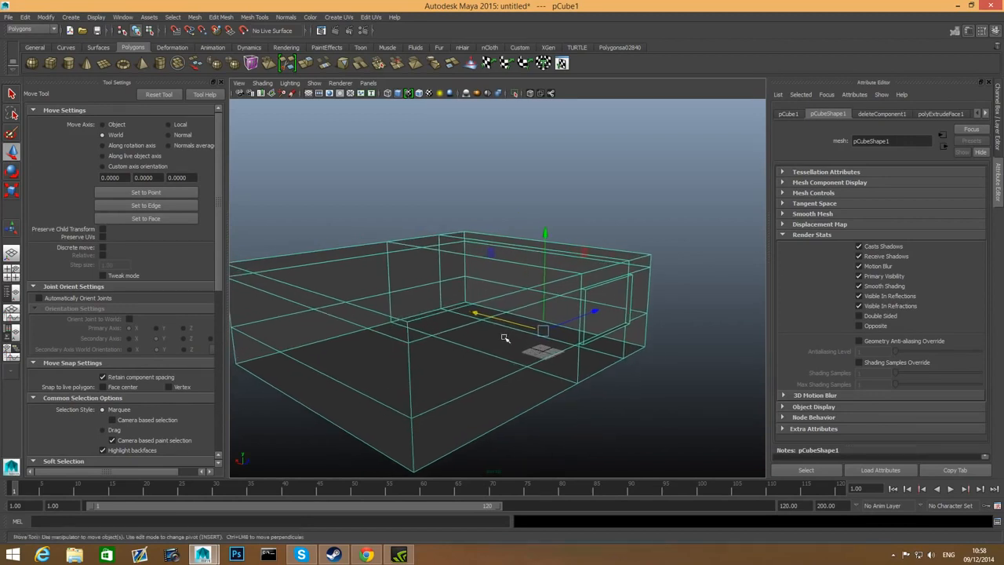
Step: Create a display layer containing the selected room mesh and name it room
left_click(996, 35)
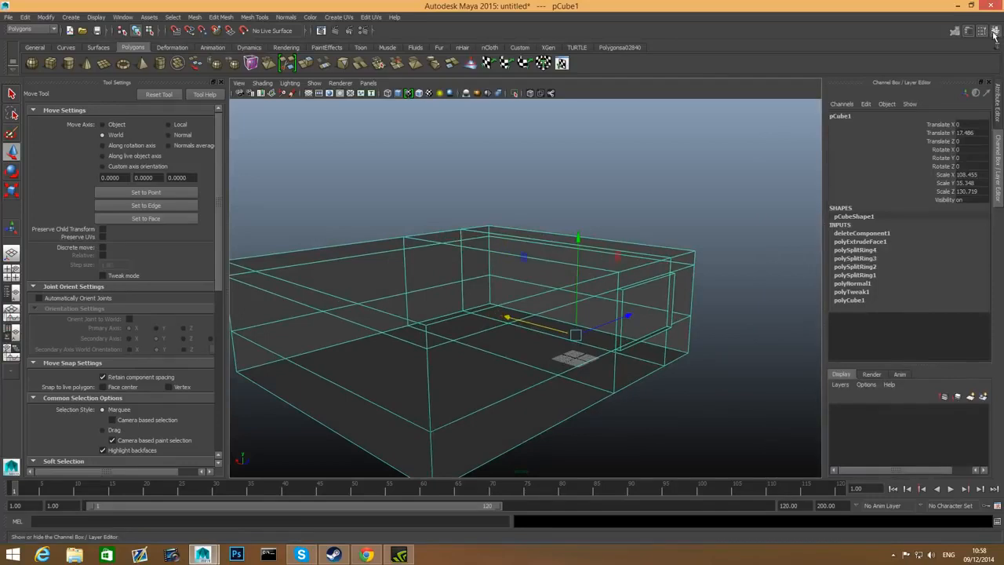
left_click(995, 35)
left_click(994, 35)
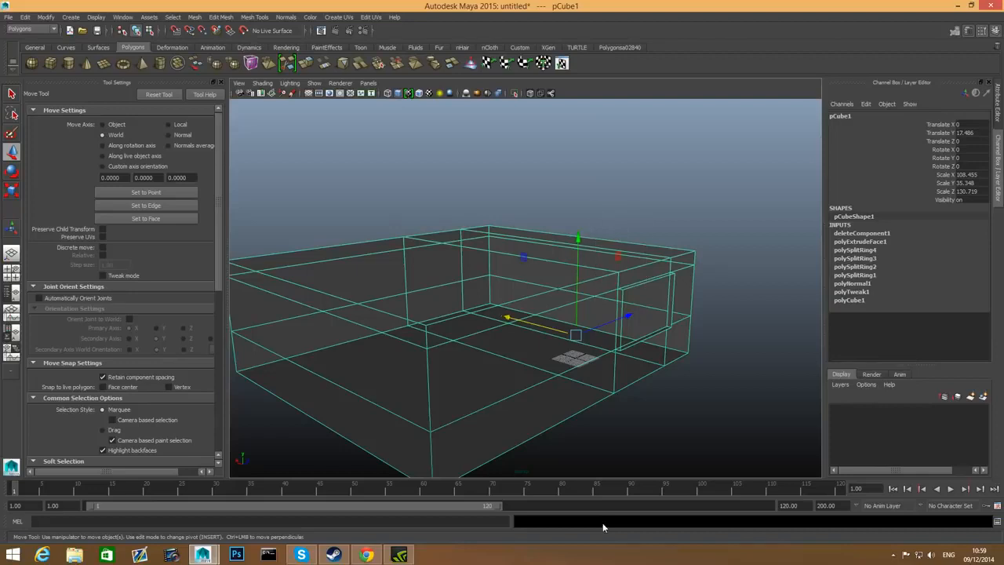
left_click(984, 397)
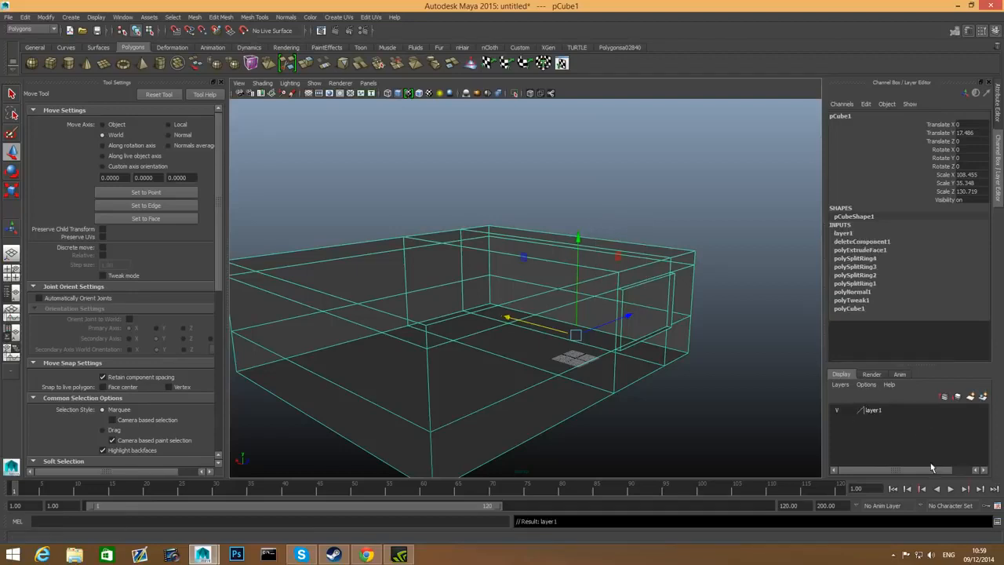
double_click(870, 410)
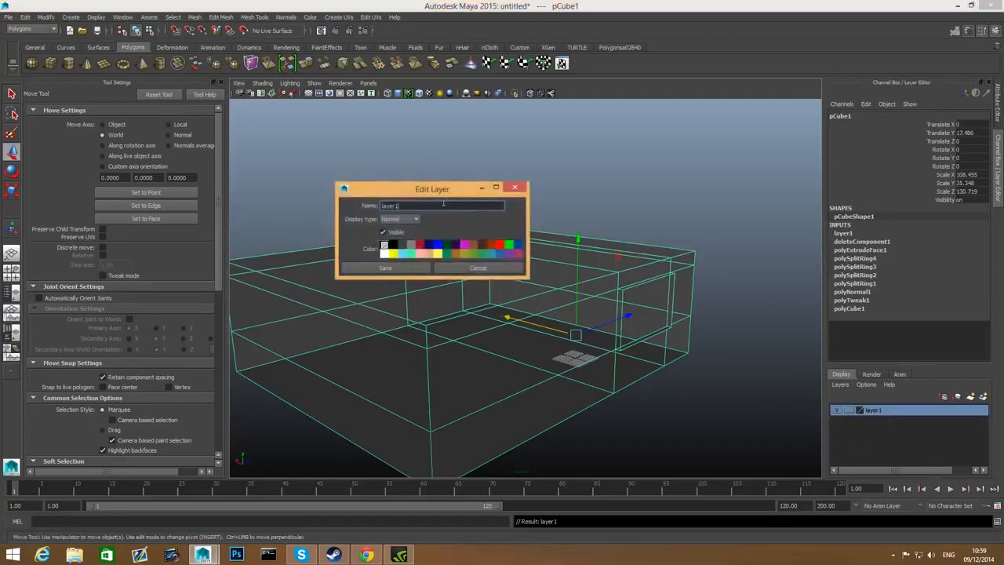
left_click(403, 269)
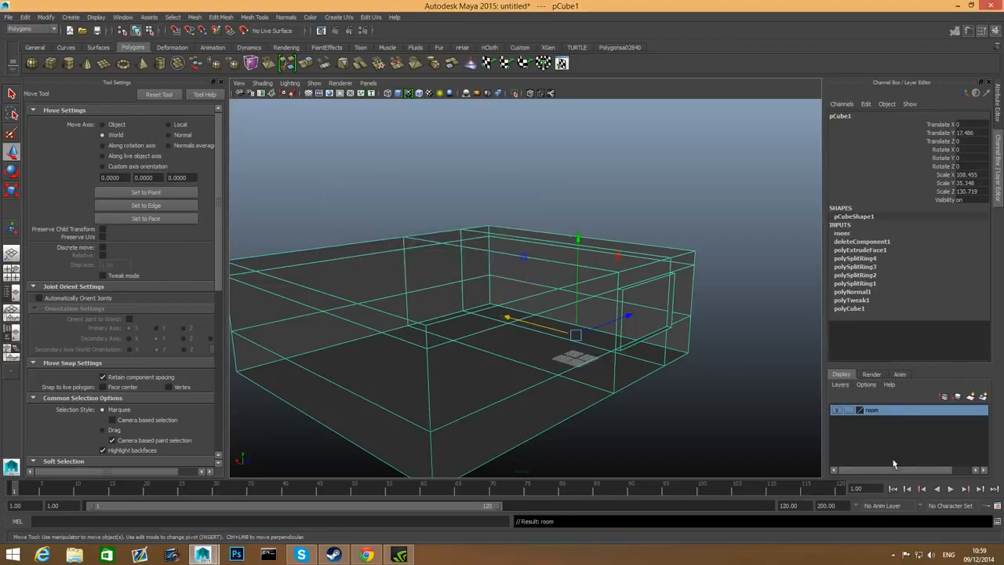
Step: Hide the room layer to clear the workspace
left_click(838, 410)
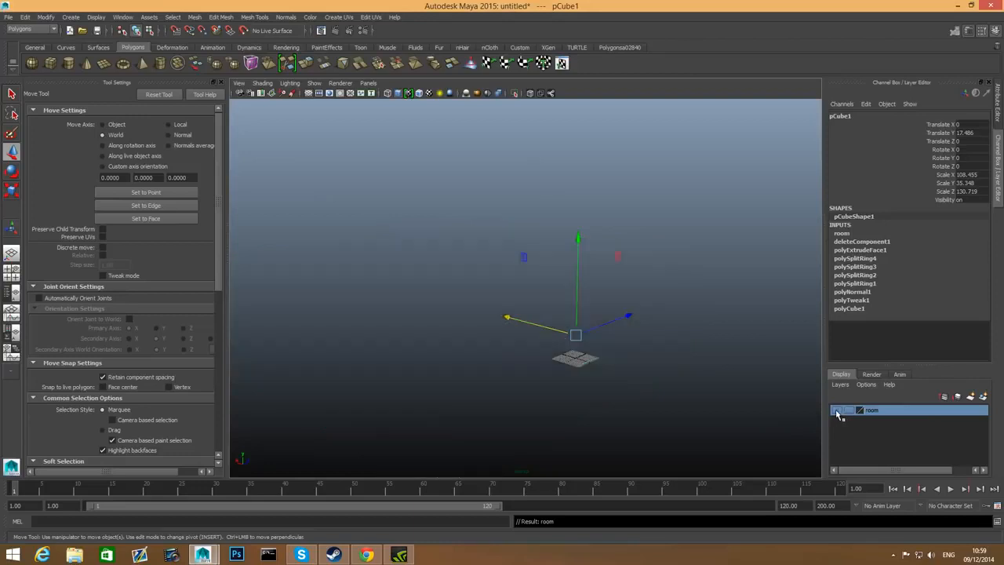
left_click(838, 411)
left_click(838, 410)
left_click_drag(523, 350, 442, 359, "alt")
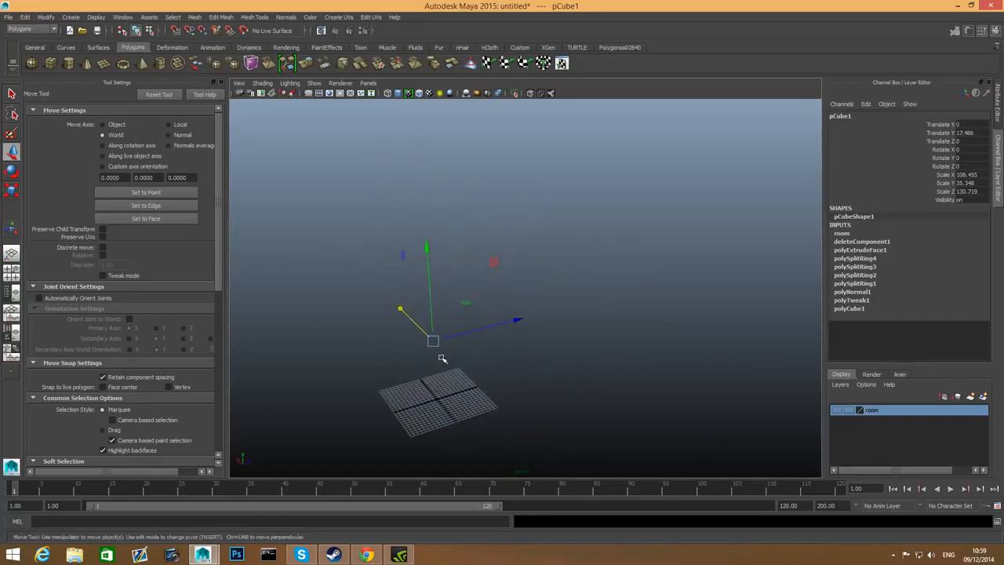
left_click_drag(442, 358, 485, 375, "alt")
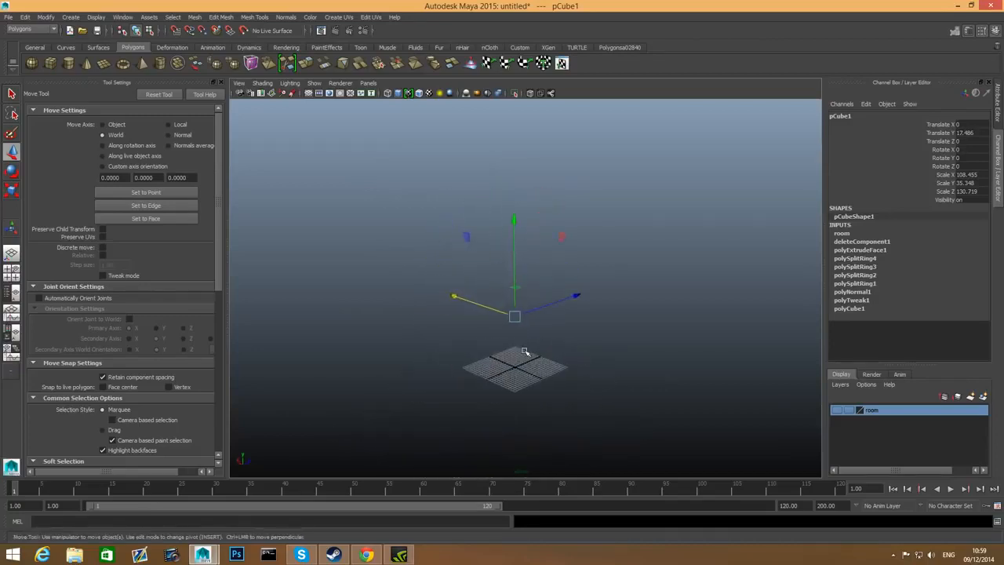
Step: Create a polygon cube at the origin and scale it uniformly to about 4.19
left_click(50, 63)
left_click_drag(453, 318, 695, 429)
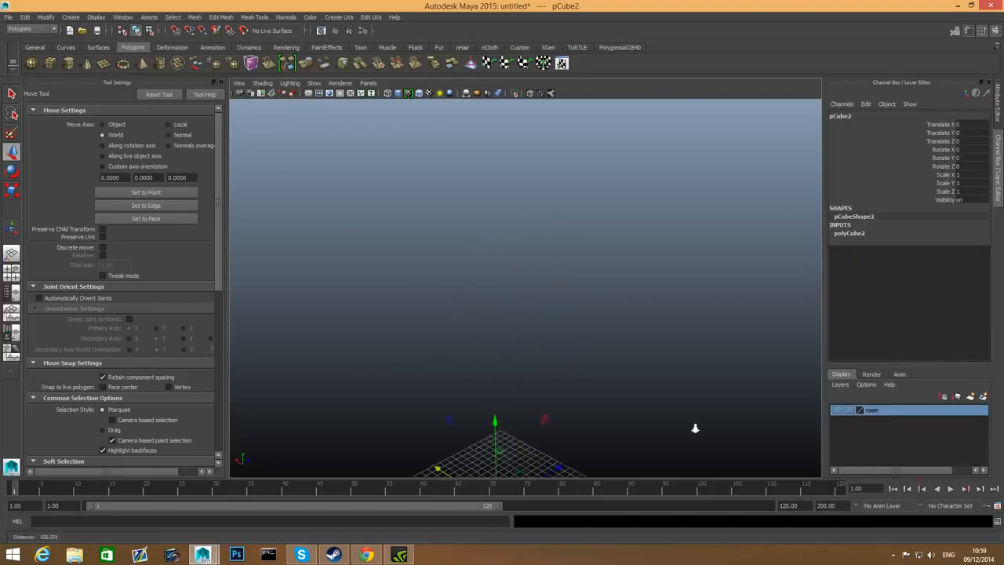
right_click_drag(695, 429, 726, 436, "alt")
right_click_drag(660, 422, 466, 412, "alt")
middle_click_drag(466, 413, 473, 347, "alt")
right_click_drag(473, 348, 513, 379, "alt")
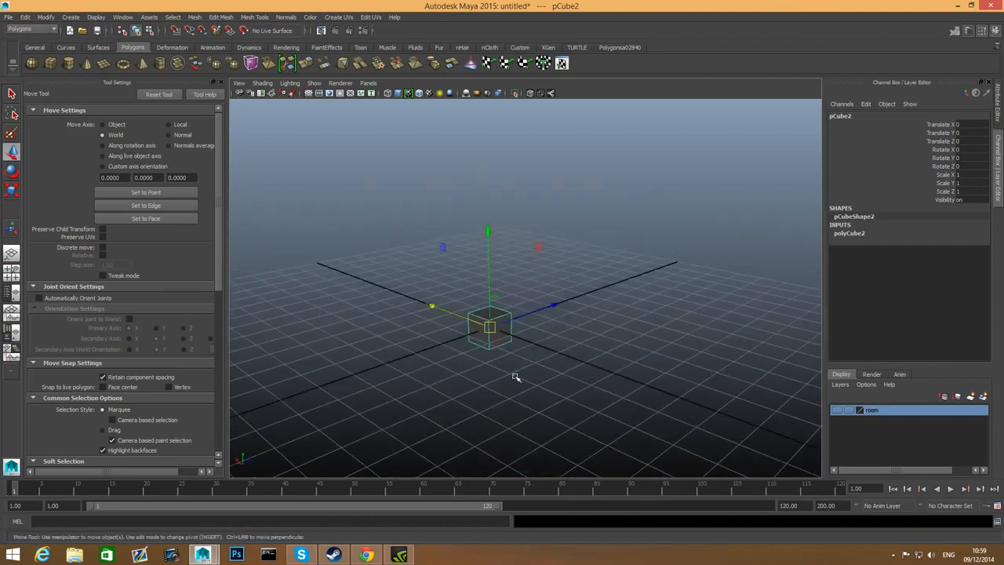
key("r")
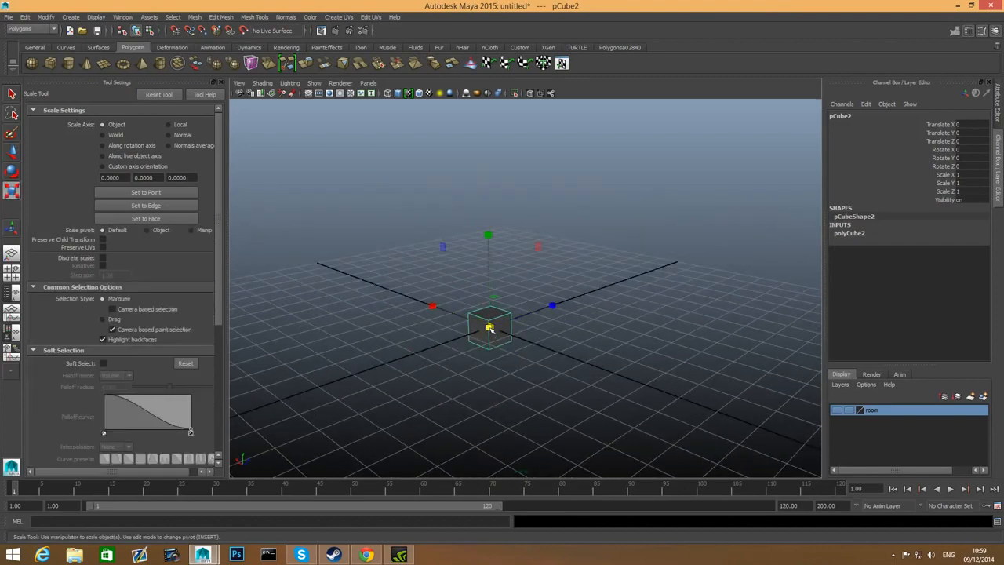
left_click_drag(490, 328, 573, 352)
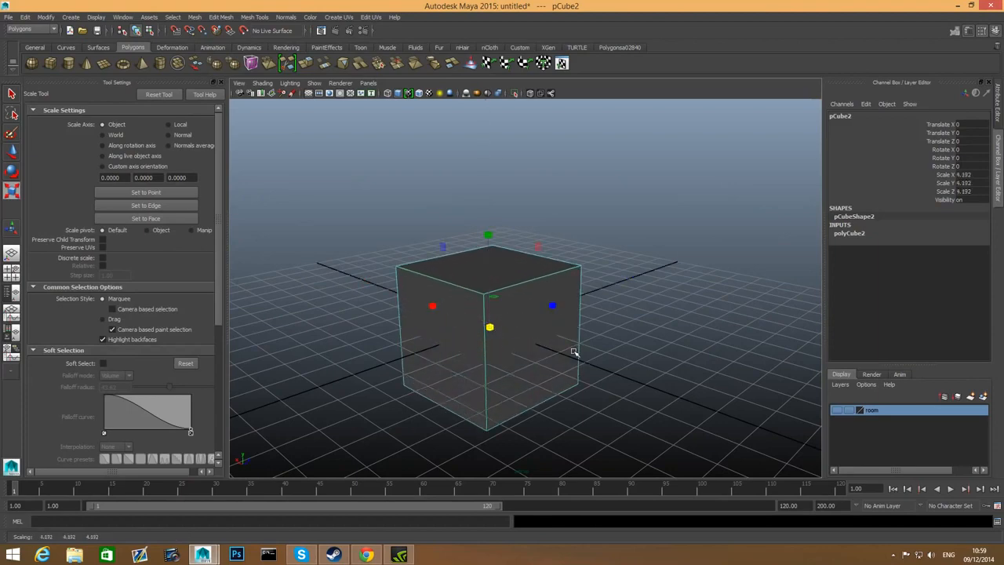
Step: Stretch the cube into a long box scaled about 18.11 in X, 5.24 in Y and 8.16 in Z
right_click_drag(573, 353, 507, 370, "alt")
left_click_drag(507, 369, 469, 364, "alt")
left_click_drag(462, 319, 385, 313)
left_click_drag(506, 354, 490, 374, "alt")
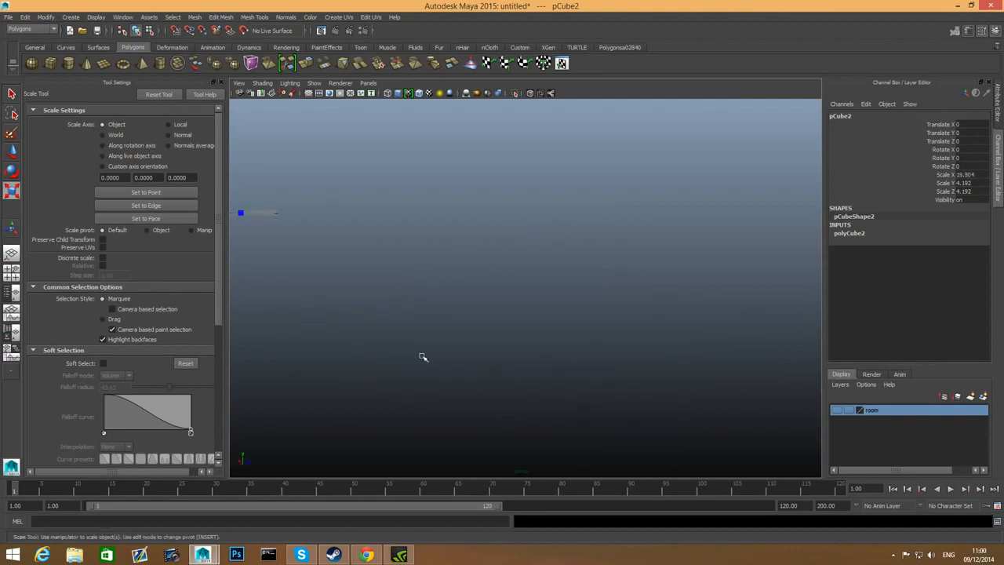
key("f")
left_click_drag(659, 298, 522, 283, "alt")
left_click_drag(531, 194, 615, 283)
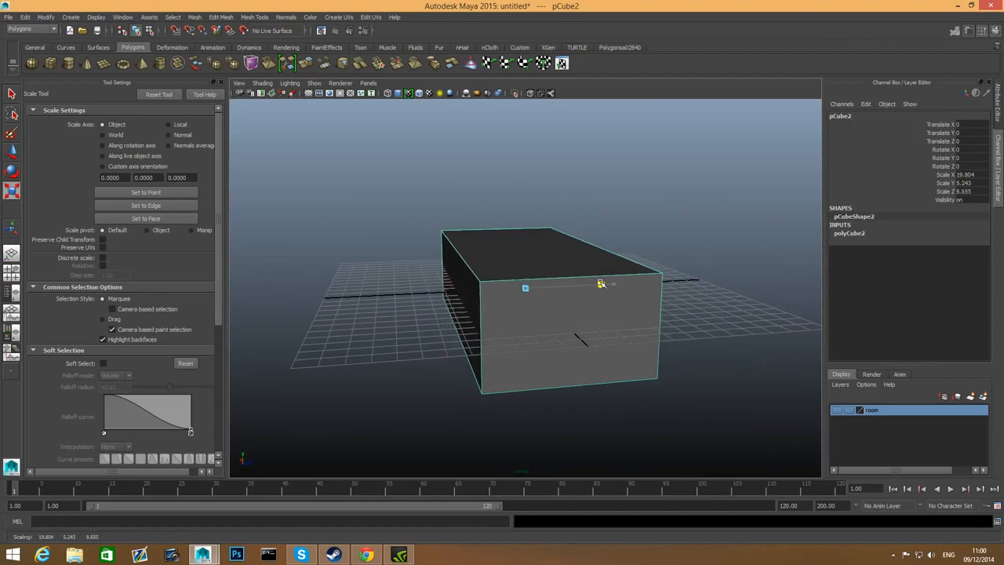
mouse_move(518, 275)
left_mouse_down("alt")
mouse_move(538, 298)
mouse_move(525, 291)
left_mouse_up("alt")
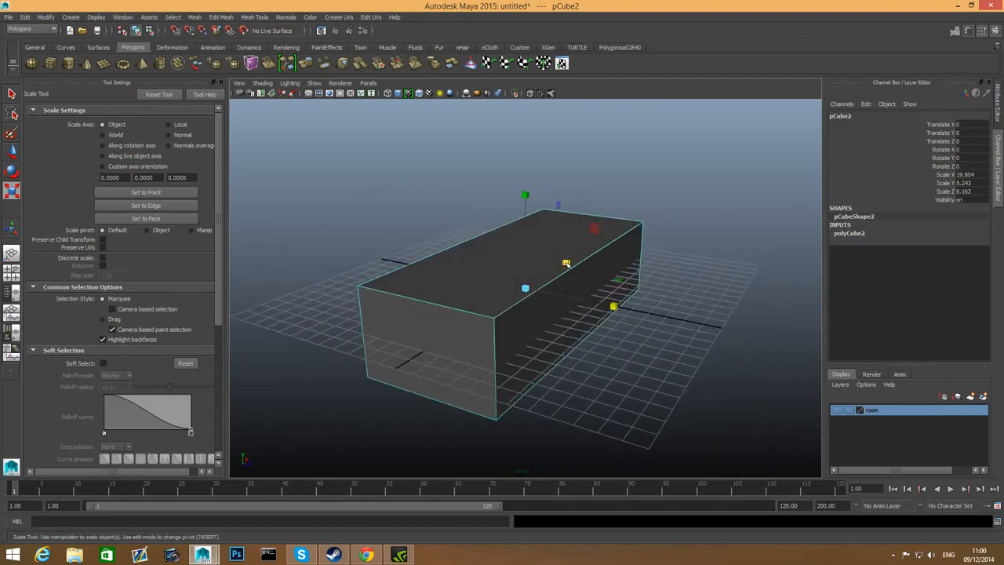
left_click_drag(567, 263, 558, 264)
left_click_drag(559, 264, 512, 311, "alt")
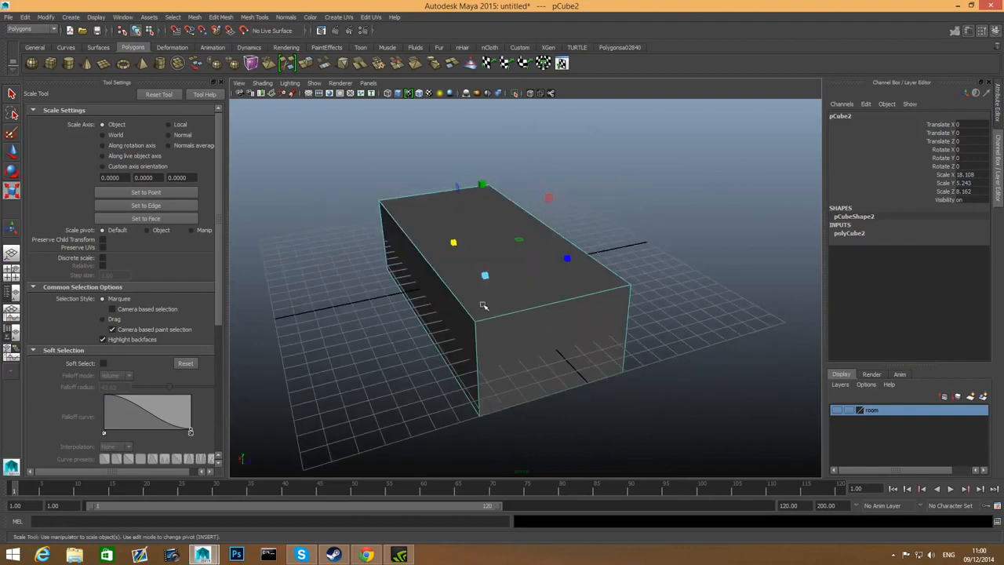
left_click_drag(536, 239, 554, 265, "alt")
Step: Bevel the box's four vertical corner edges together with its bottom edges, leaving the top perimeter edges unselected
right_click(553, 263)
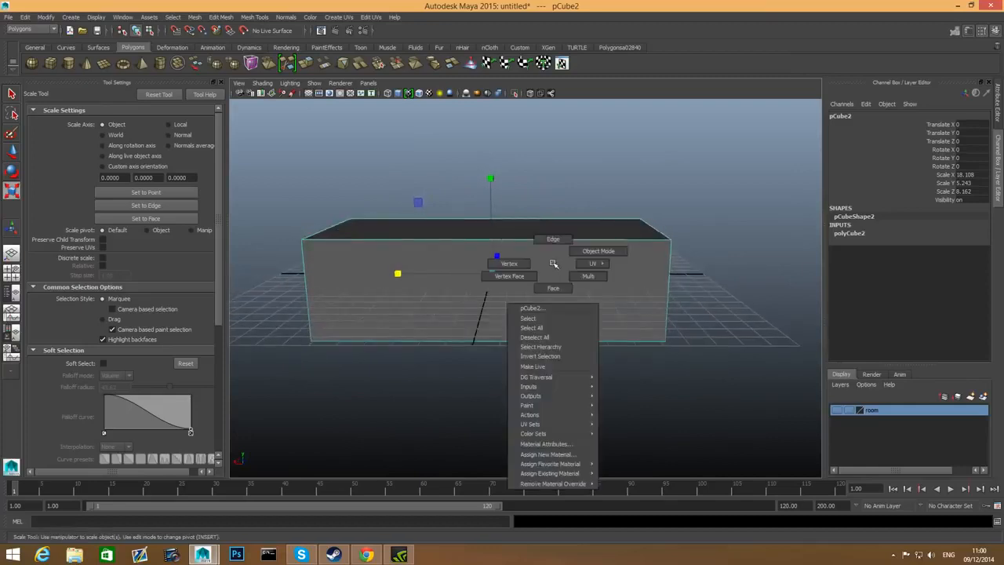
left_click(553, 239)
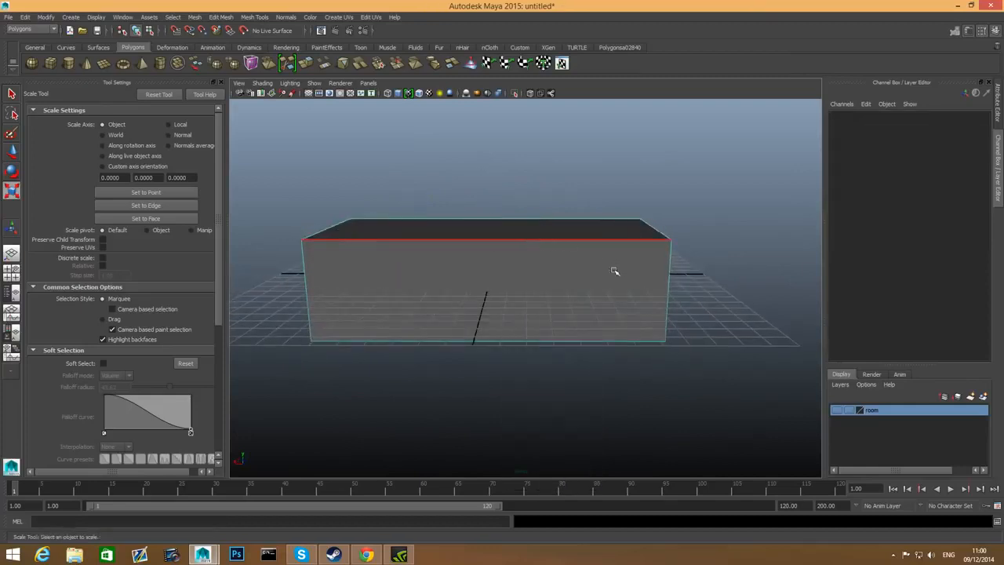
left_click_drag(615, 271, 596, 262, "alt")
left_click_drag(327, 278, 722, 377, "alt")
middle_click_drag(722, 377, 598, 403, "alt")
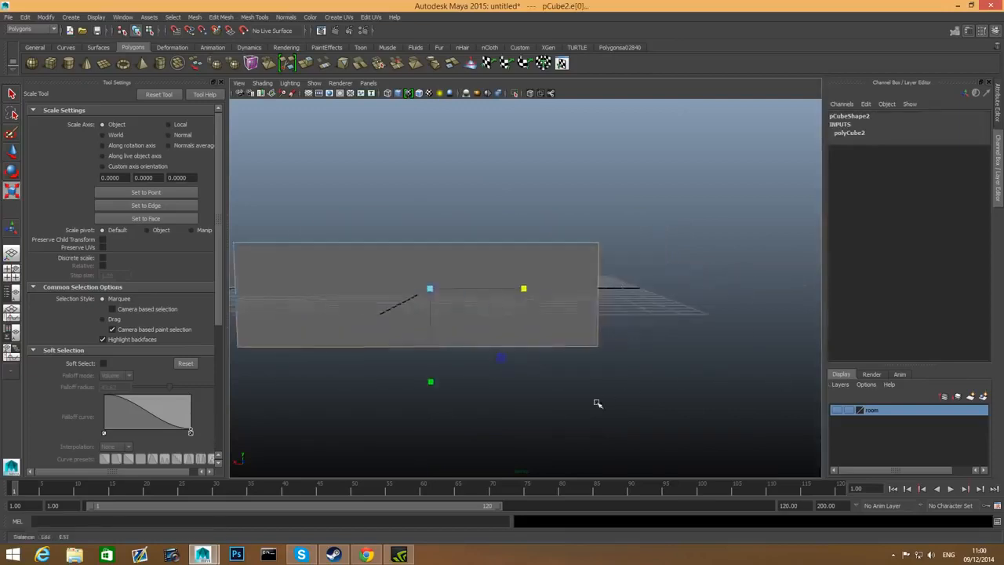
left_click_drag(598, 403, 564, 348, "alt")
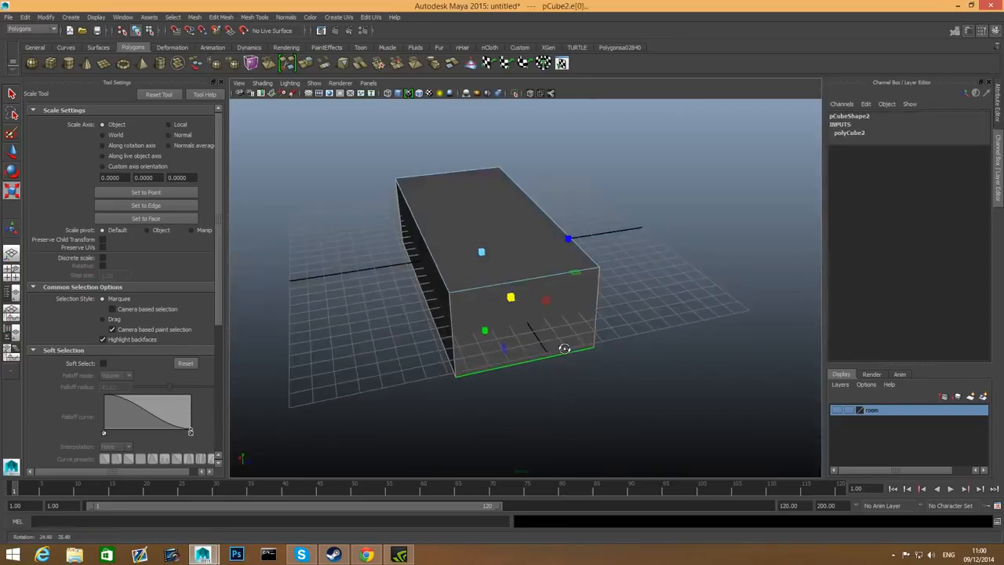
right_click(578, 297, "shift")
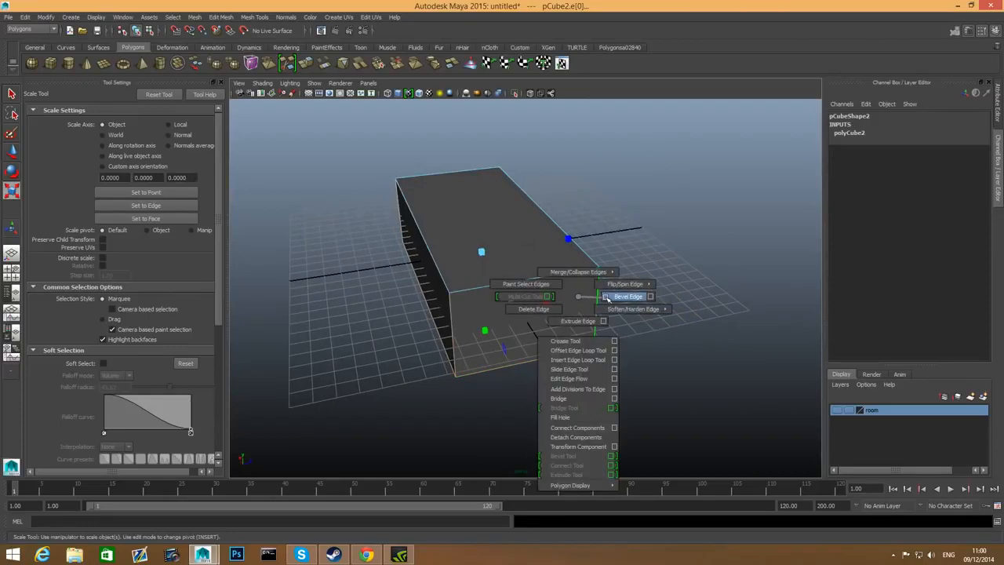
left_click(607, 298)
left_click_drag(561, 302, 651, 260, "alt")
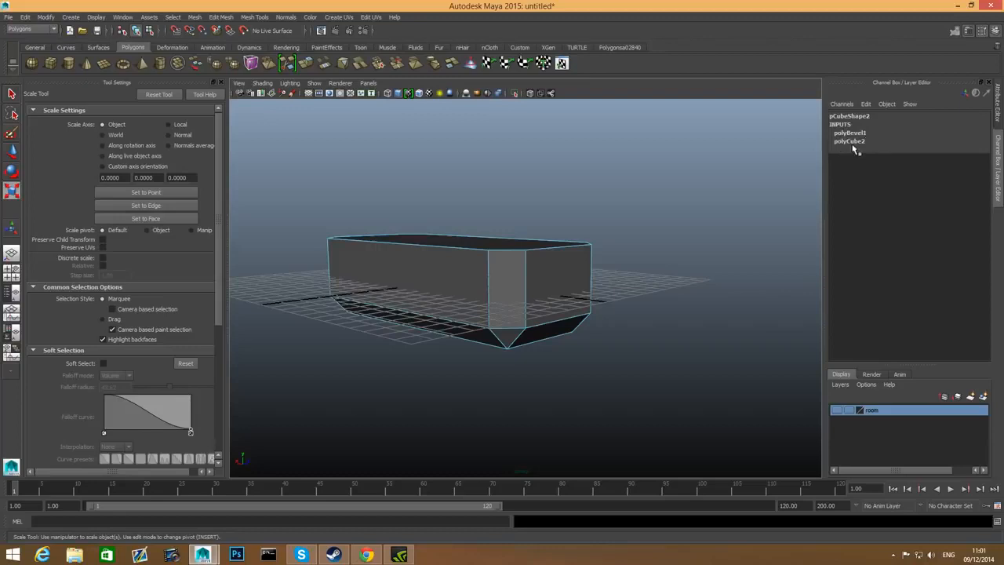
Step: Round the bevel by setting its fraction to 1.000, segments to 7 and smoothing angle to about 102.857
left_click(996, 35)
left_click(996, 35)
left_click(996, 35)
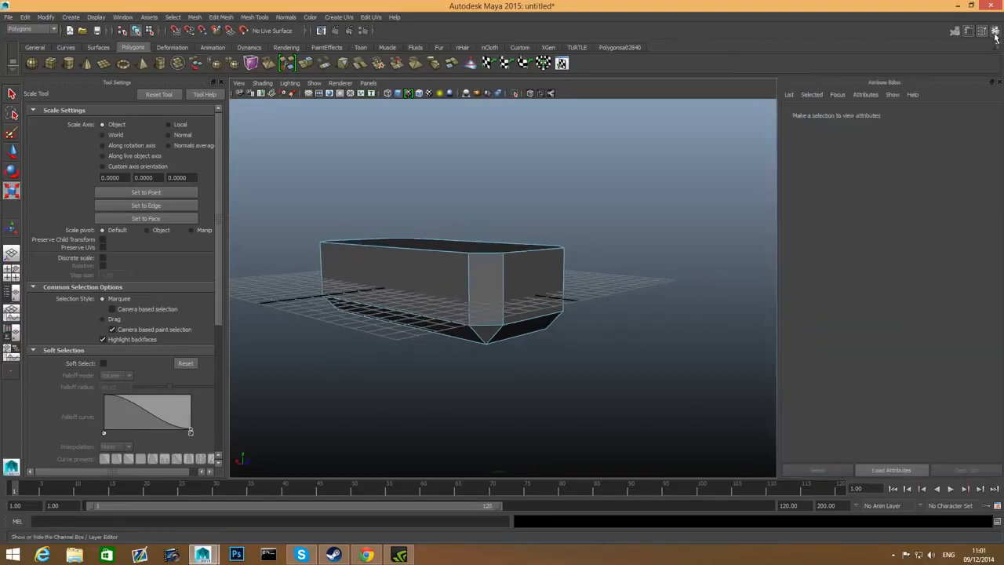
left_click(995, 35)
left_click(850, 134)
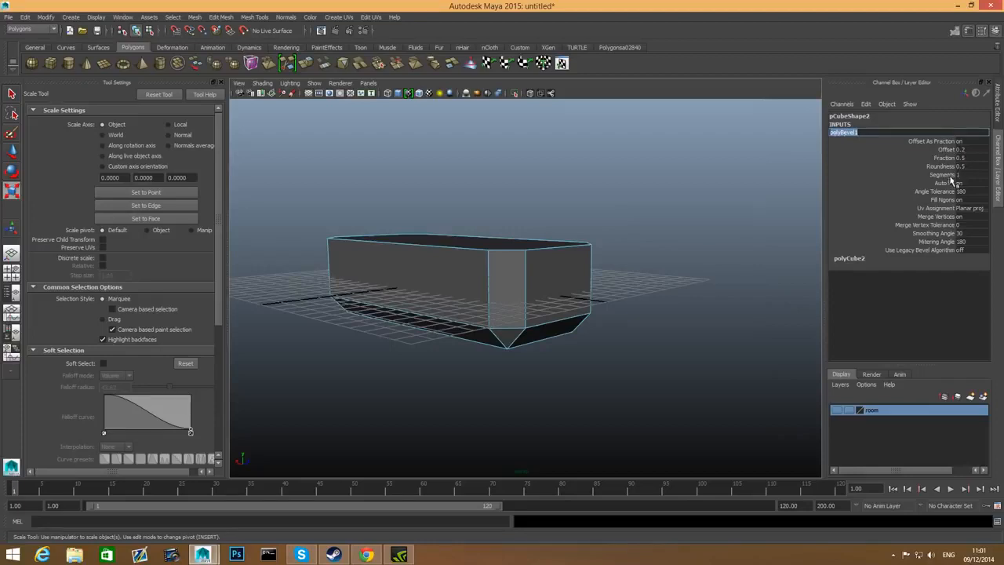
left_click(970, 32)
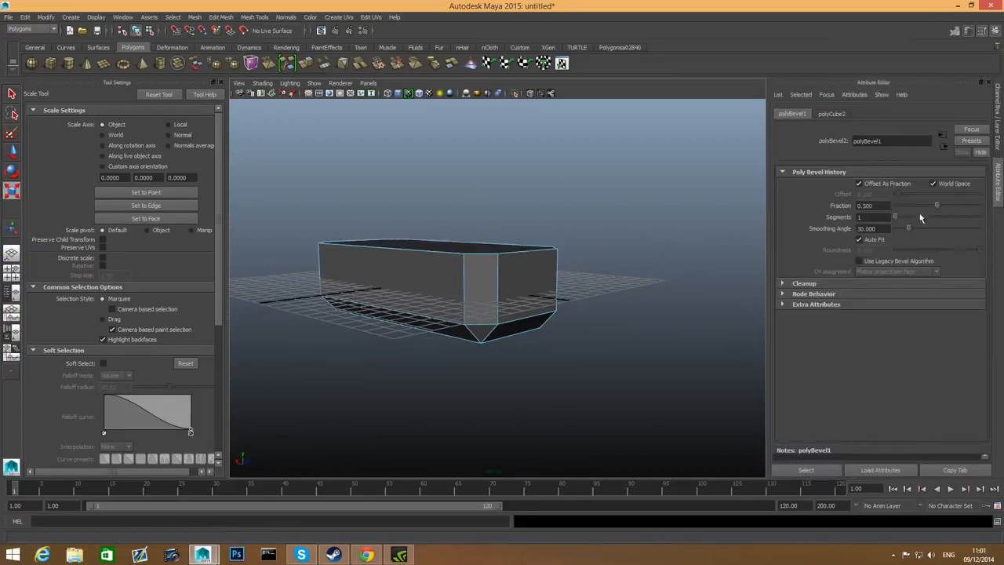
mouse_move(898, 225)
left_mouse_down()
mouse_move(939, 228)
mouse_move(944, 239)
mouse_move(946, 213)
mouse_move(999, 228)
left_mouse_up()
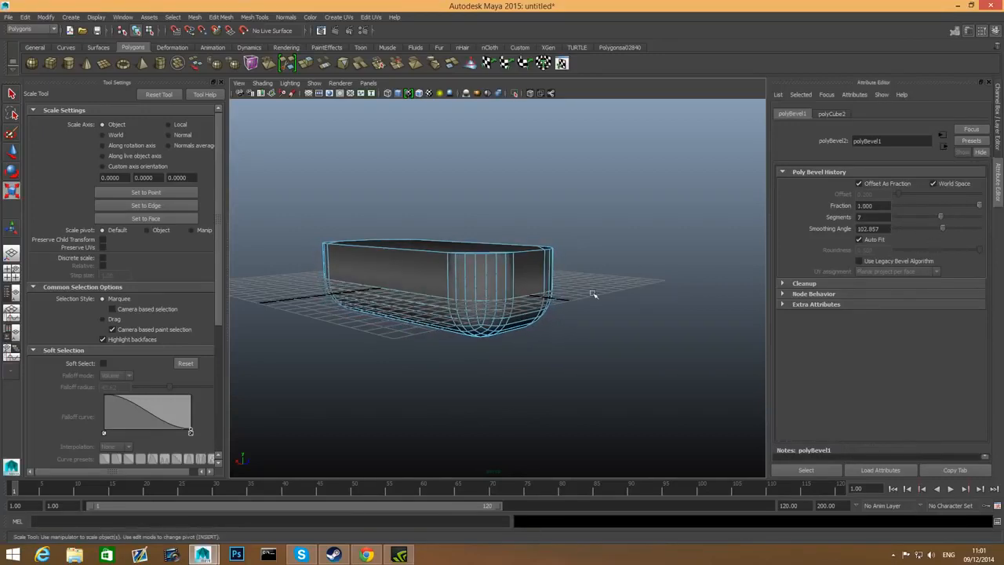
Step: Delete the four diagonal edges cutting across the corners of the top face so it follows the rounded outline
left_click_drag(594, 291, 518, 303, "alt")
key("F8")
left_click_drag(464, 287, 571, 262, "alt")
right_click_drag(571, 262, 570, 237)
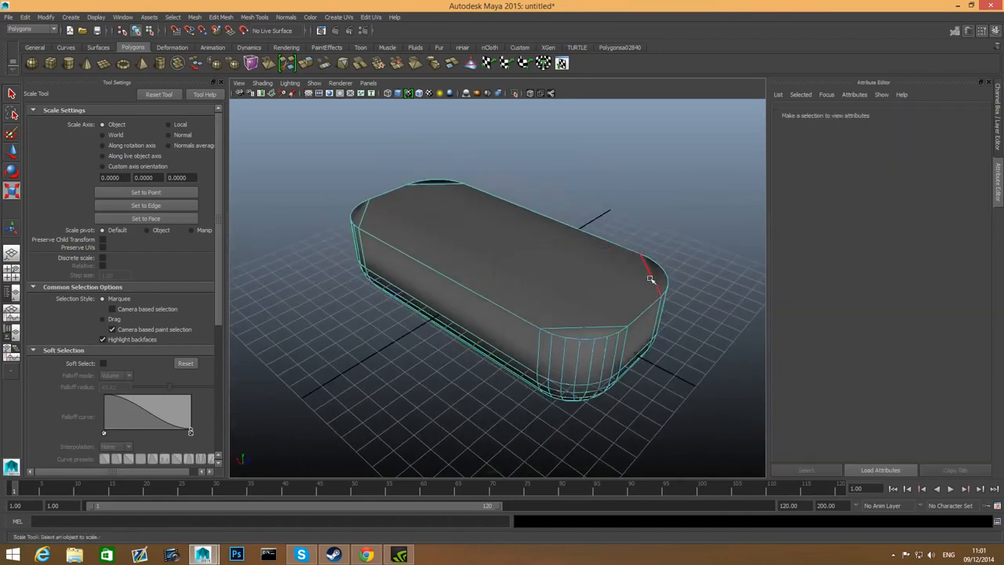
left_click(653, 276)
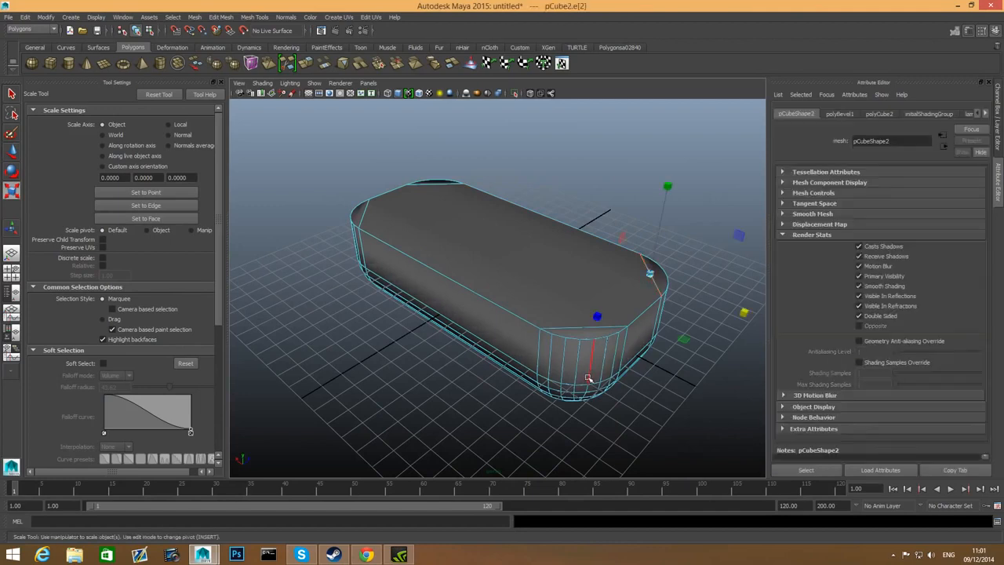
left_click(576, 326)
left_click(363, 215, "shift")
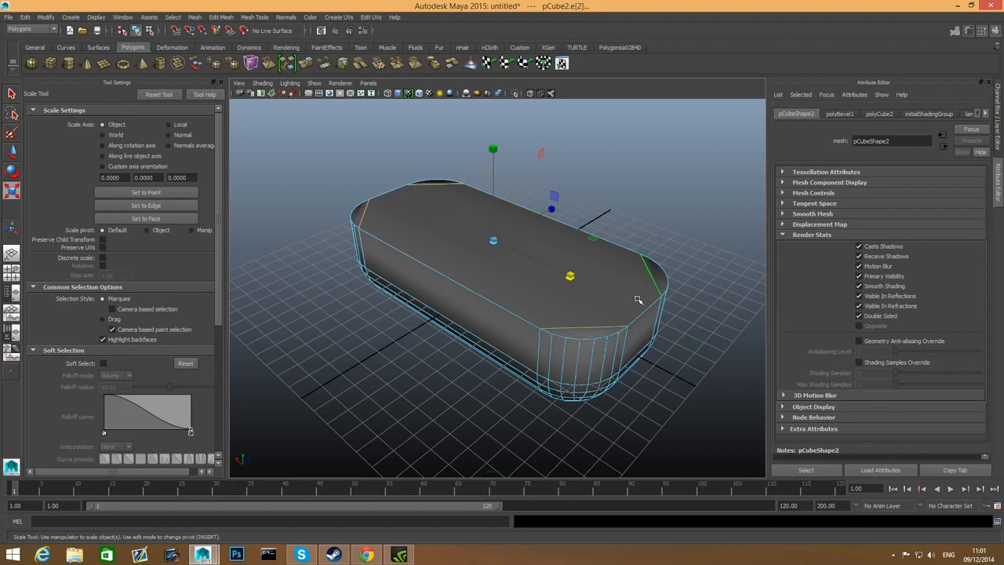
mouse_move(563, 321)
left_mouse_down("alt")
mouse_move(525, 298)
mouse_move(538, 293)
mouse_move(547, 326)
left_mouse_up("alt")
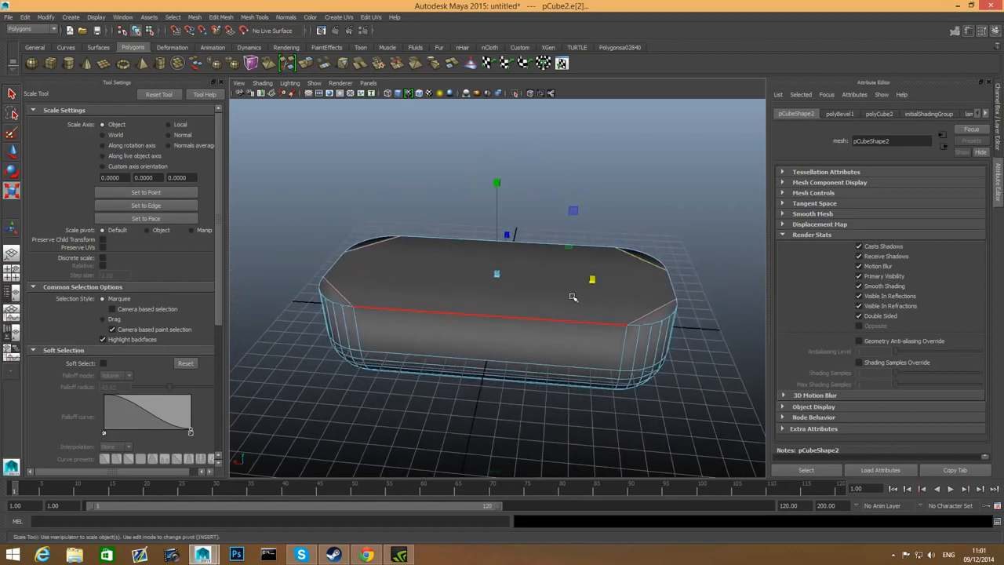
right_click(573, 298, "shift")
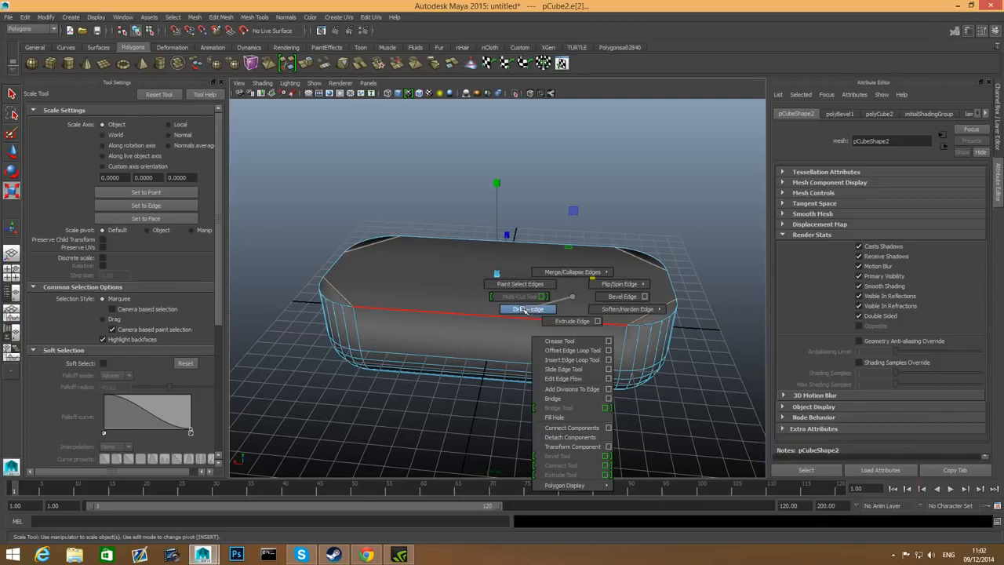
right_click_drag(534, 309, 534, 310, "shift")
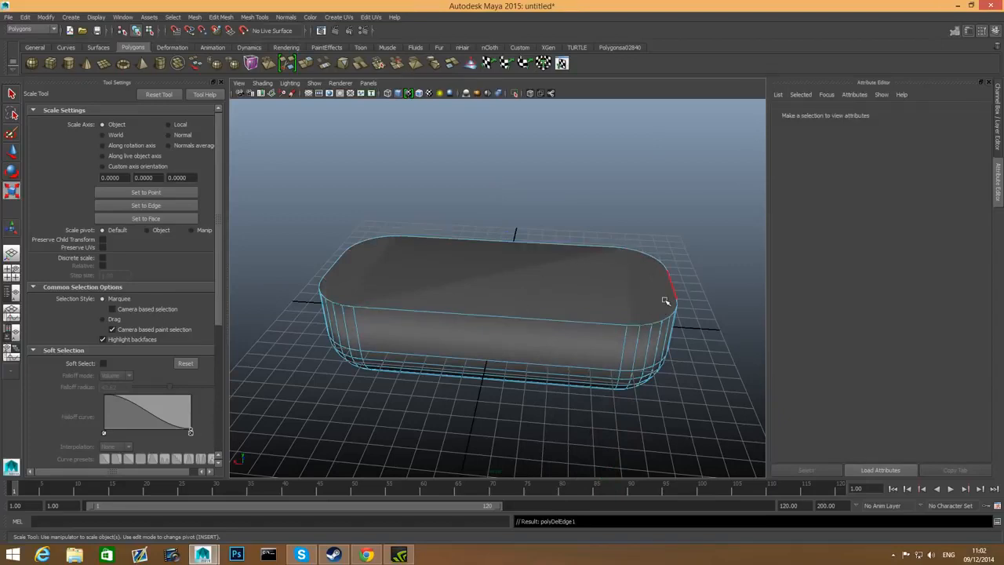
Step: Insert two horizontal edge loops around the upright side walls of the rounded box
left_click_drag(650, 308, 475, 289, "alt")
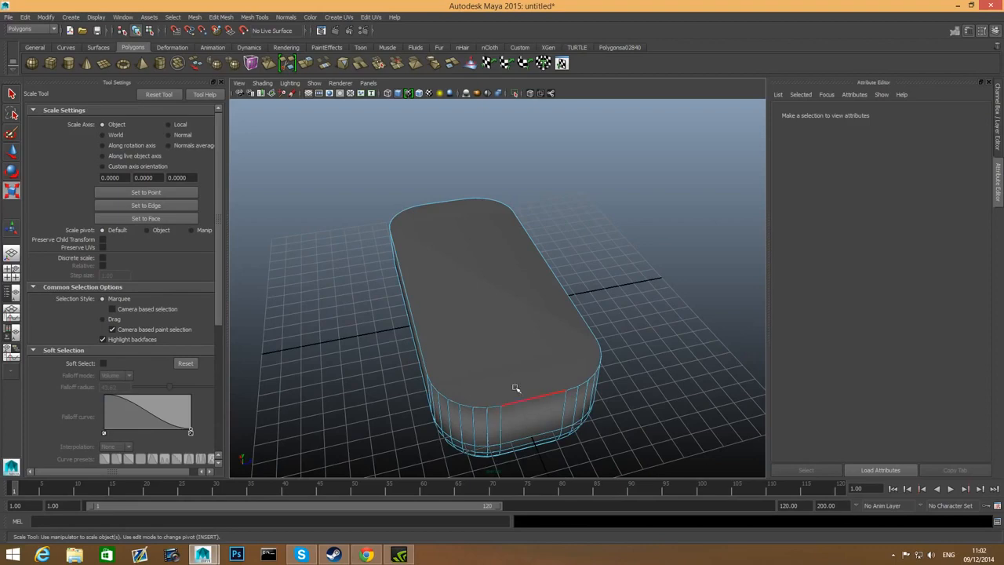
left_click_drag(516, 387, 485, 336, "alt")
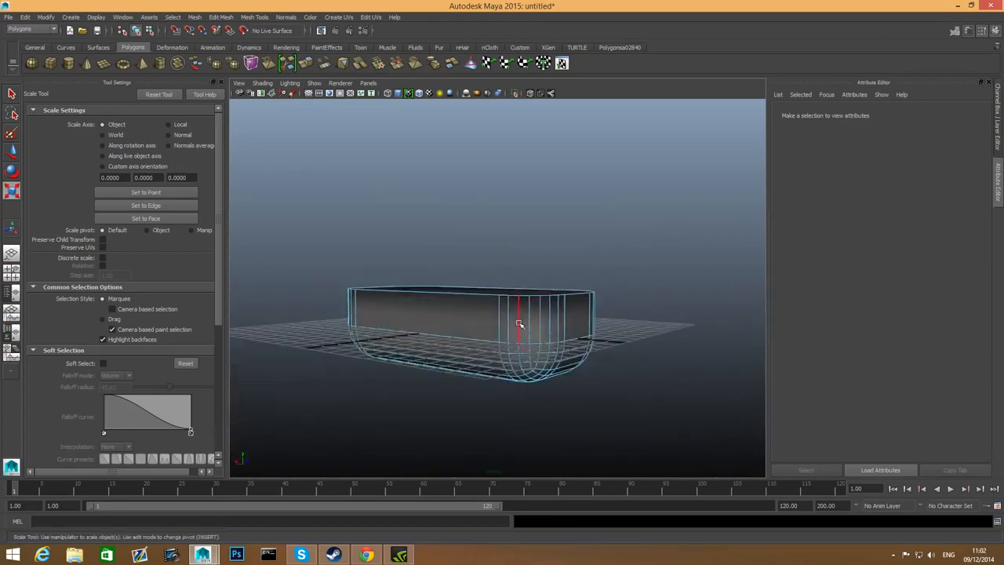
key("F8")
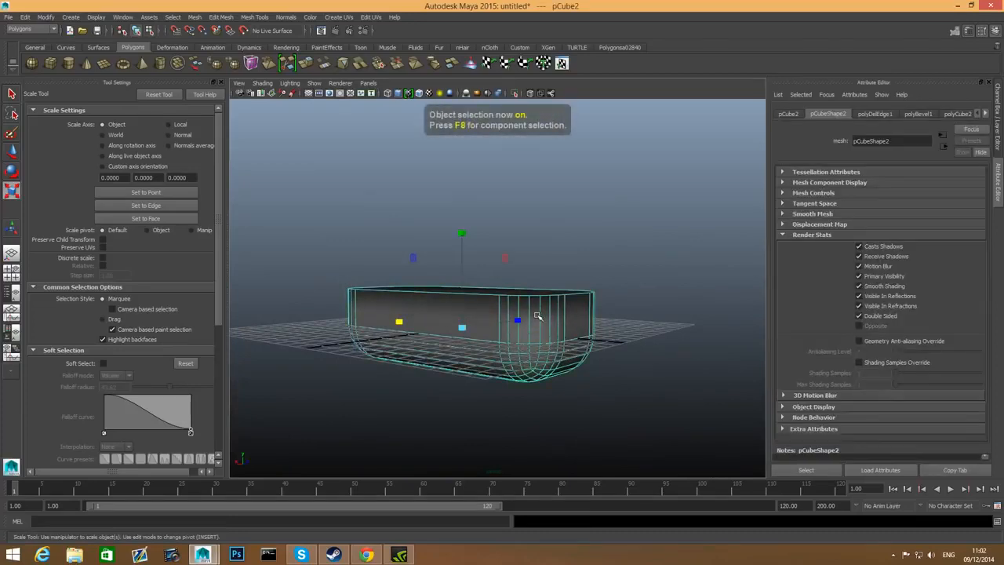
right_click(538, 316, "shift")
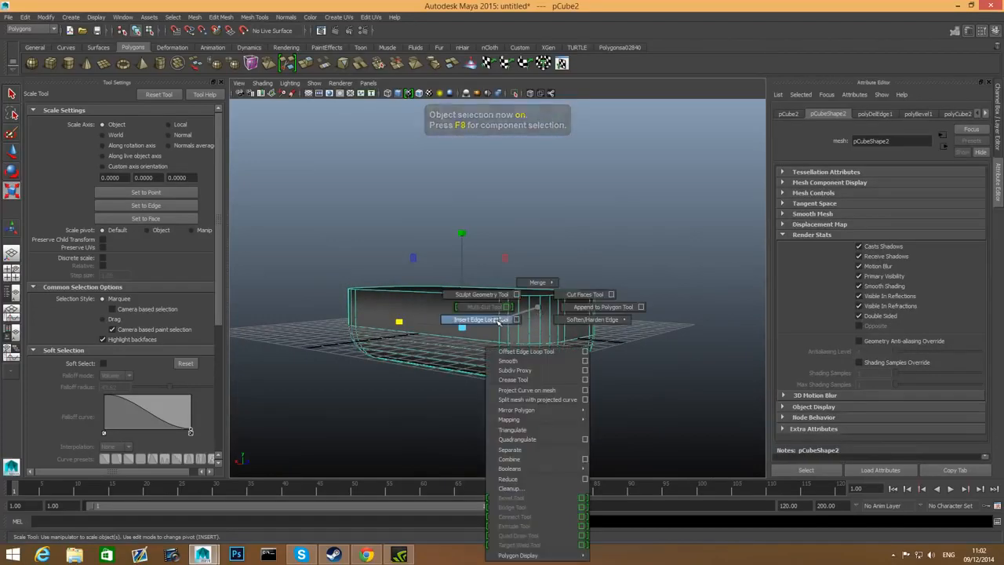
left_click(499, 321)
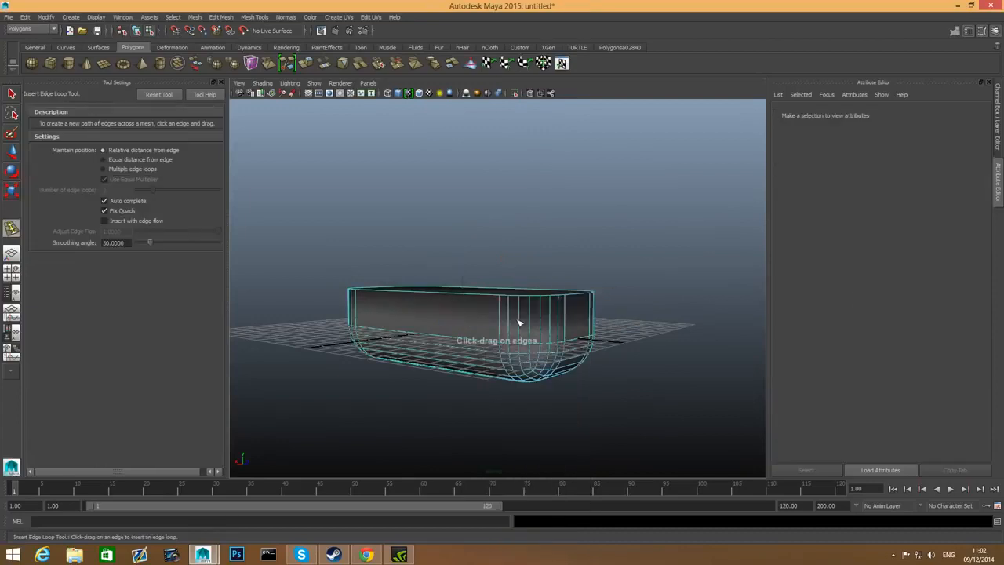
mouse_move(519, 323)
left_mouse_down()
mouse_move(520, 337)
mouse_move(523, 330)
left_mouse_up()
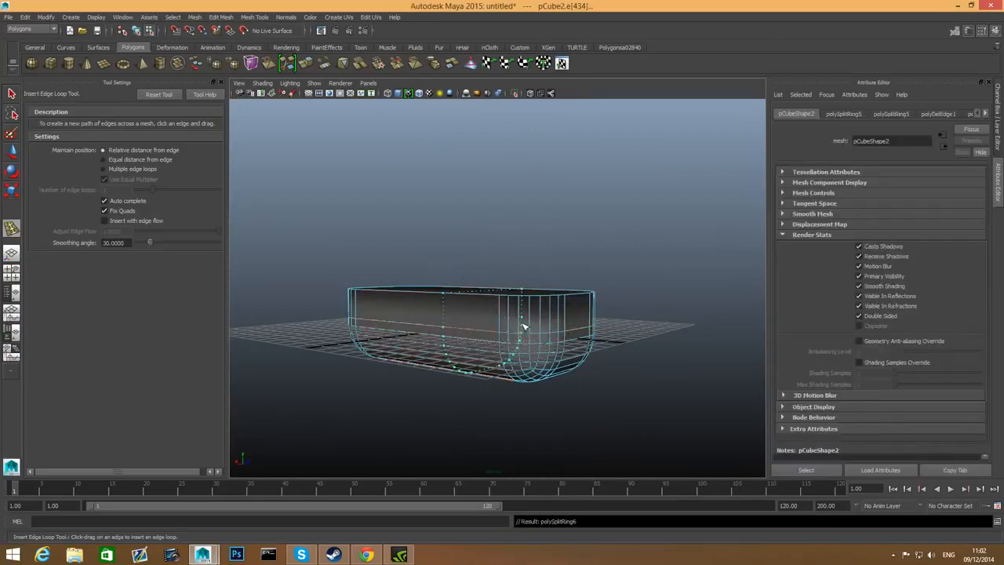
key("ctrl+z")
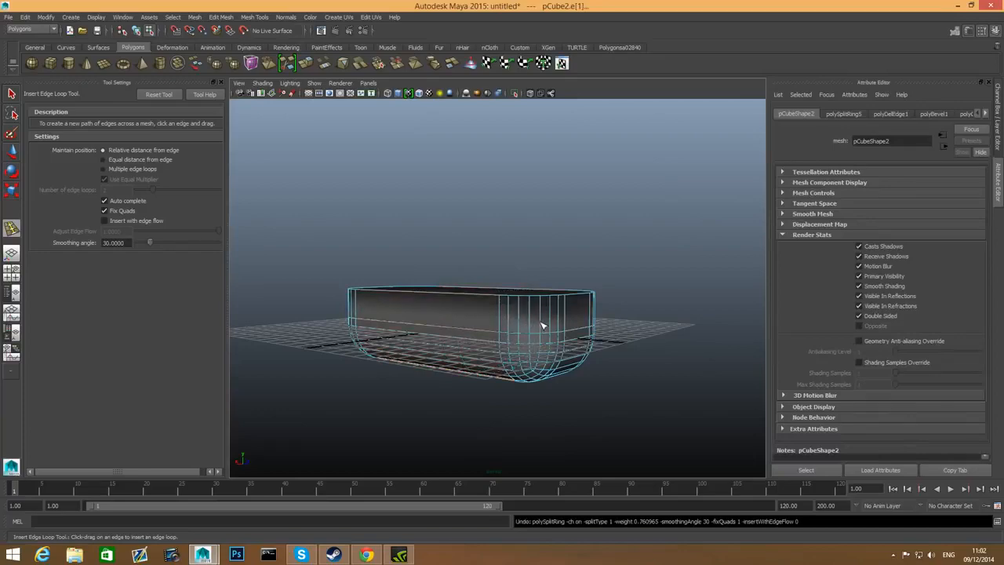
left_click_drag(542, 326, 424, 310, "alt")
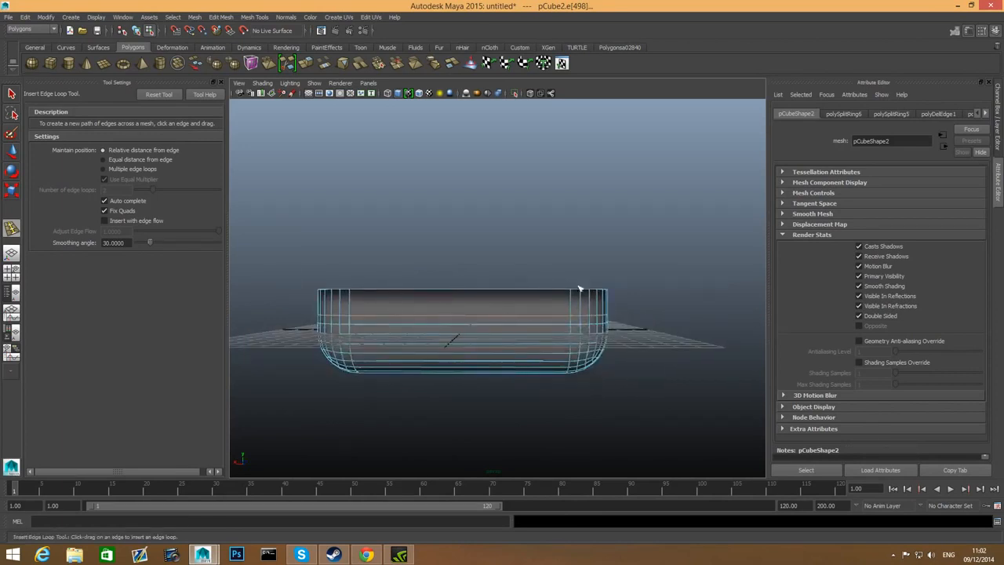
Step: Select all vertices along the top rim and move them down slightly in Y
left_click(11, 94)
right_click_drag(458, 306, 416, 307)
left_click_drag(259, 258, 683, 306)
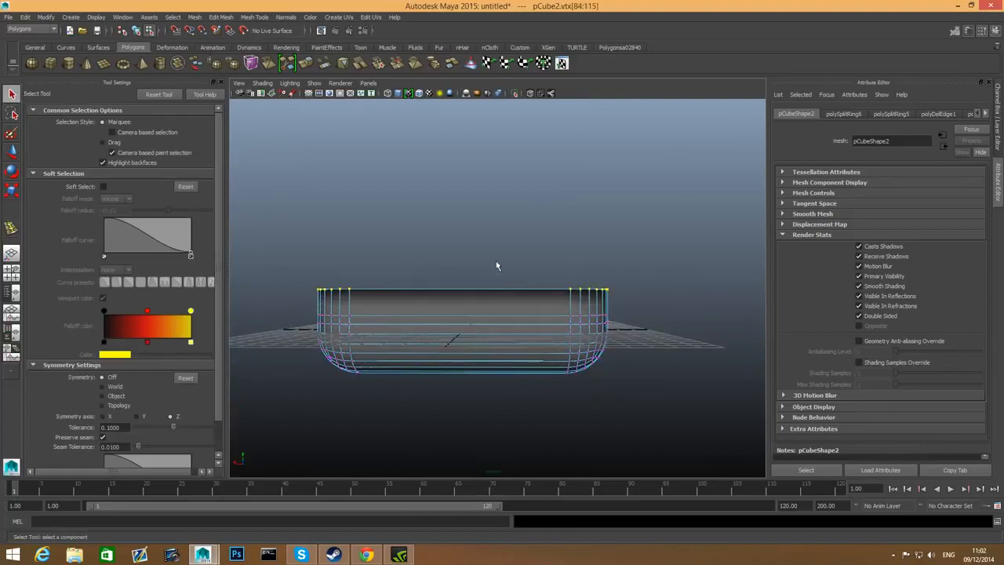
key("w")
left_click_drag(467, 190, 467, 212)
left_click_drag(502, 314, 576, 307, "alt")
right_click_drag(464, 317, 503, 320, "alt")
left_click_drag(504, 320, 483, 244, "alt")
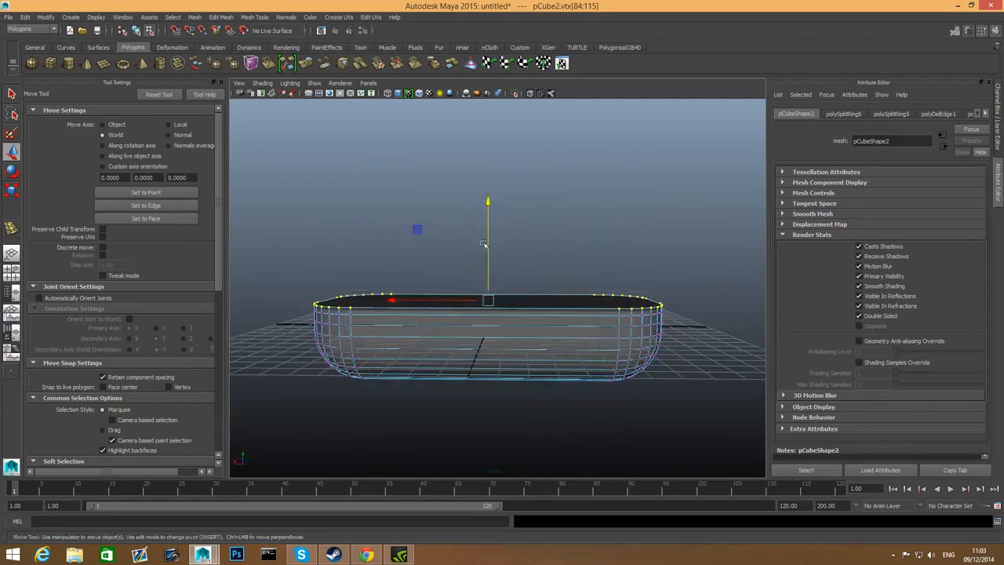
left_click_drag(490, 202, 489, 199)
left_click_drag(554, 298, 528, 290, "alt")
key("F8")
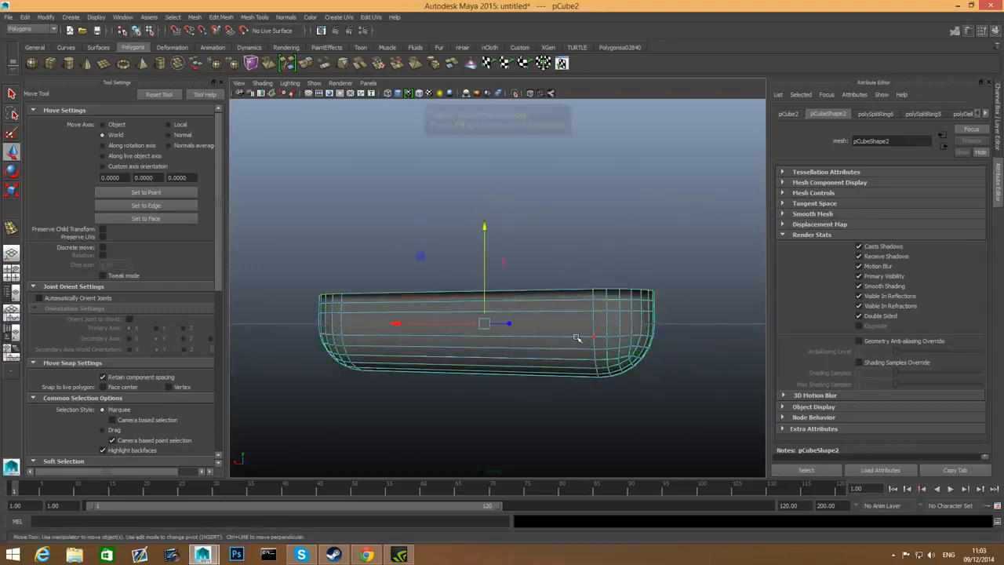
Step: Delete the large top face to open the rounded box into a hollow tub
left_click_drag(578, 337, 536, 351, "alt")
right_click_drag(547, 327, 544, 354)
left_click(538, 345)
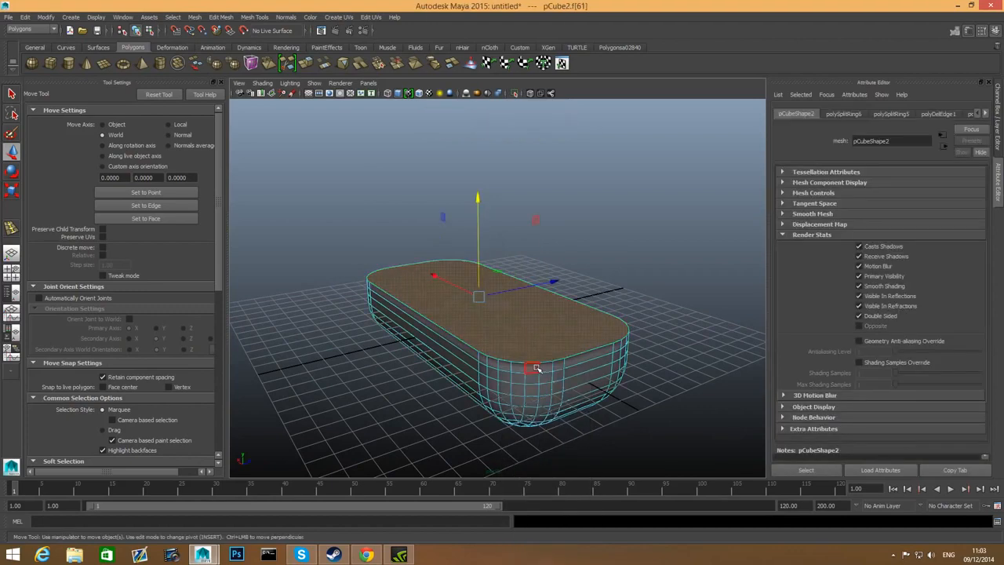
key("Delete")
left_click_drag(554, 352, 531, 369, "alt")
key("F8")
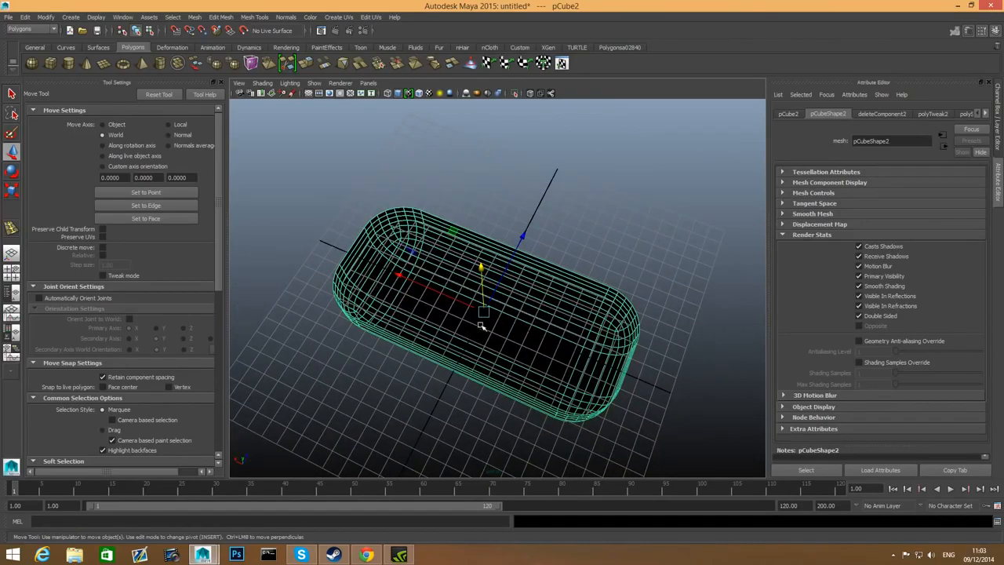
left_click_drag(481, 326, 469, 355, "alt")
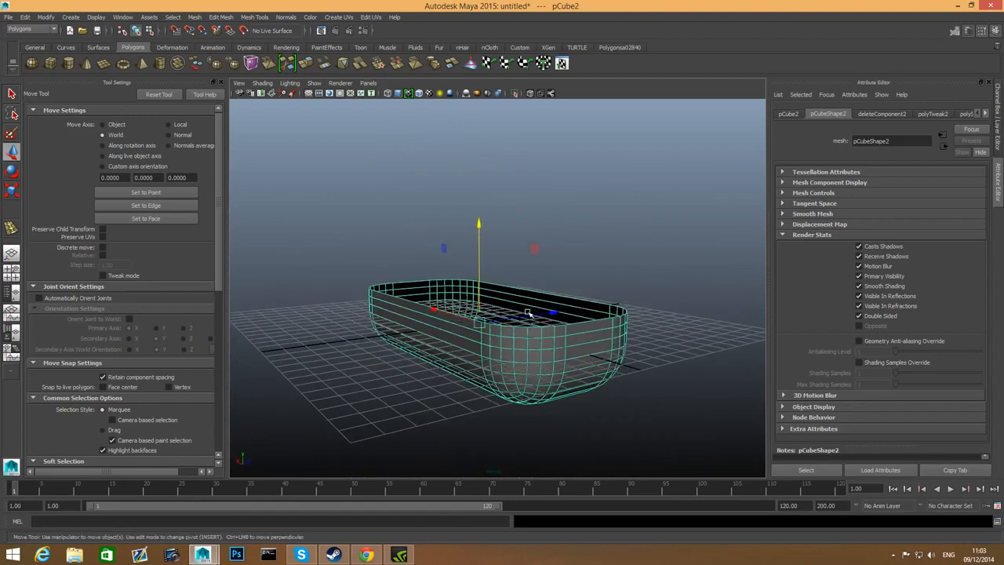
Step: Reverse the normals of the whole tub mesh so its faces point inward
left_click(341, 82)
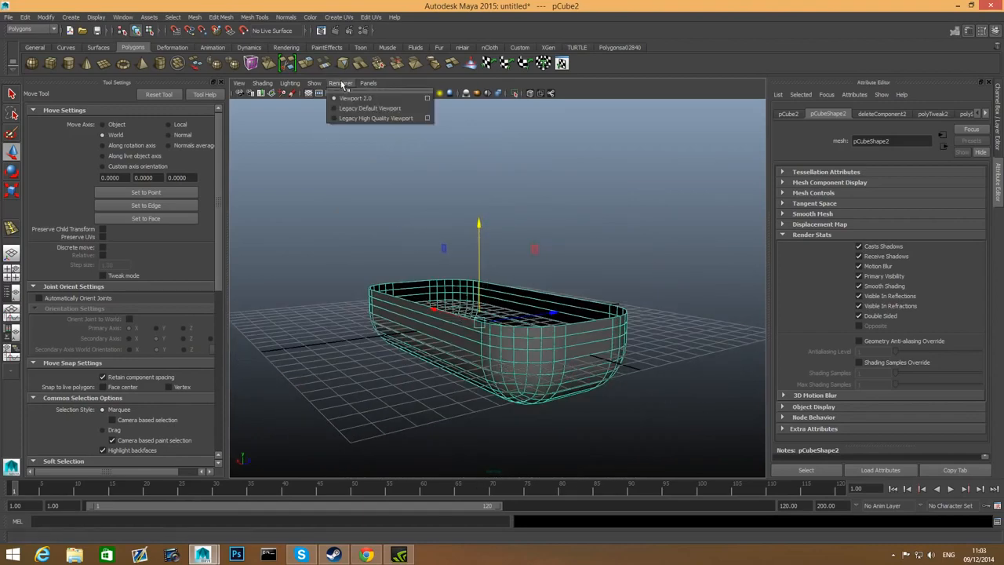
left_click(639, 257)
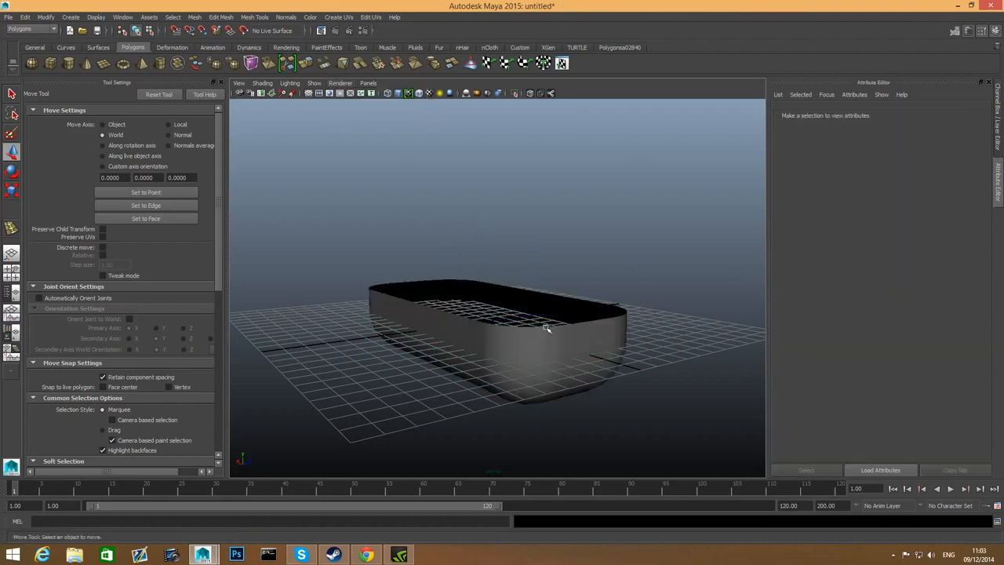
left_click(544, 331)
left_click_drag(544, 331, 539, 348, "alt")
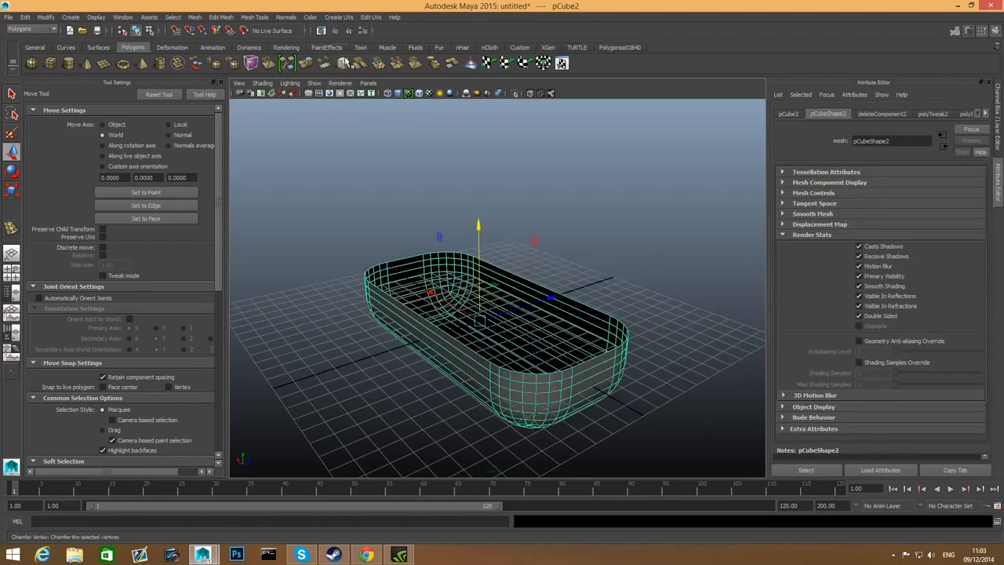
left_click(286, 16)
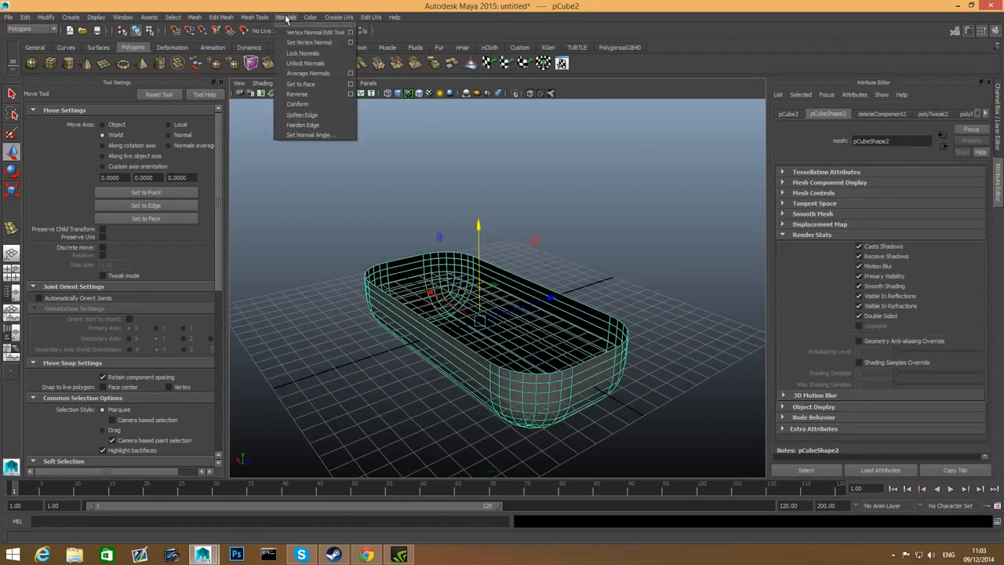
left_click(302, 93)
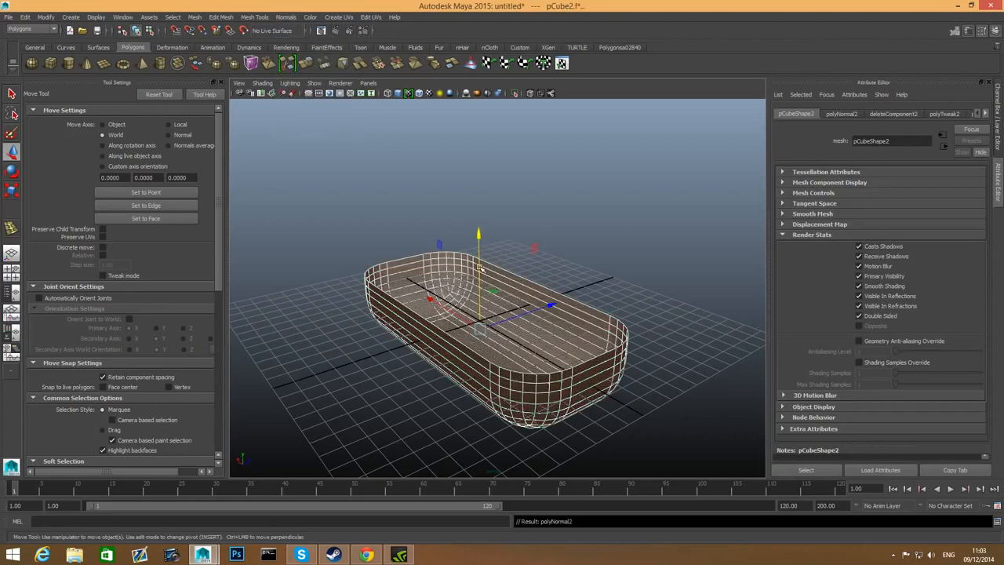
Step: Select the edge loop around the tub's open rim and extrude it outward about 0.9 units to form a flat lip
key("F8")
left_click_drag(525, 375, 526, 347, "alt")
right_click_drag(527, 348, 555, 344, "alt")
left_click_drag(556, 344, 572, 310, "alt")
mouse_move(486, 331)
left_mouse_down("alt")
mouse_move(460, 307)
mouse_move(405, 314)
mouse_move(489, 331)
left_mouse_up("alt")
right_click_drag(489, 331, 490, 322)
double_click(495, 326)
left_click_drag(535, 363, 298, 314, "alt")
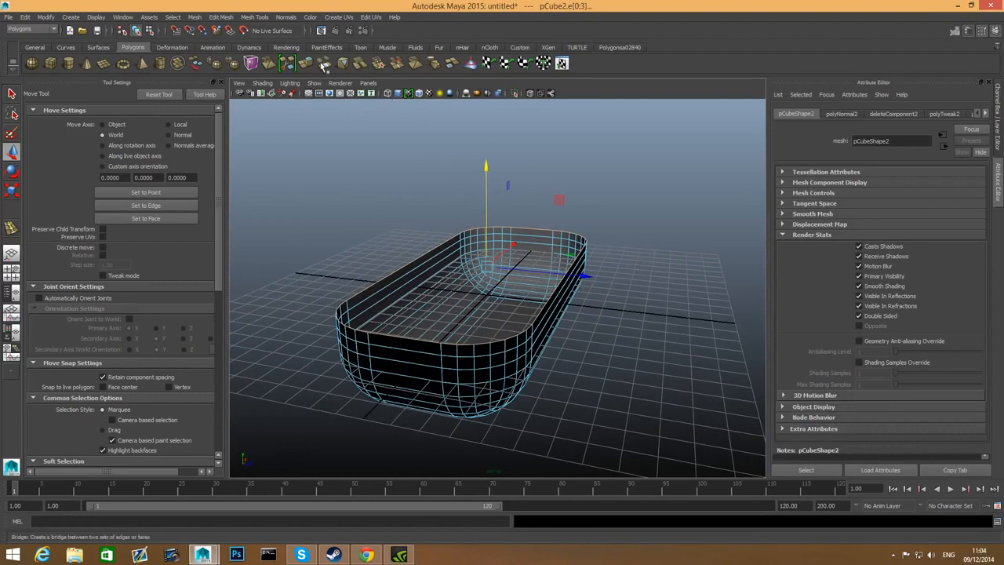
left_click(306, 63)
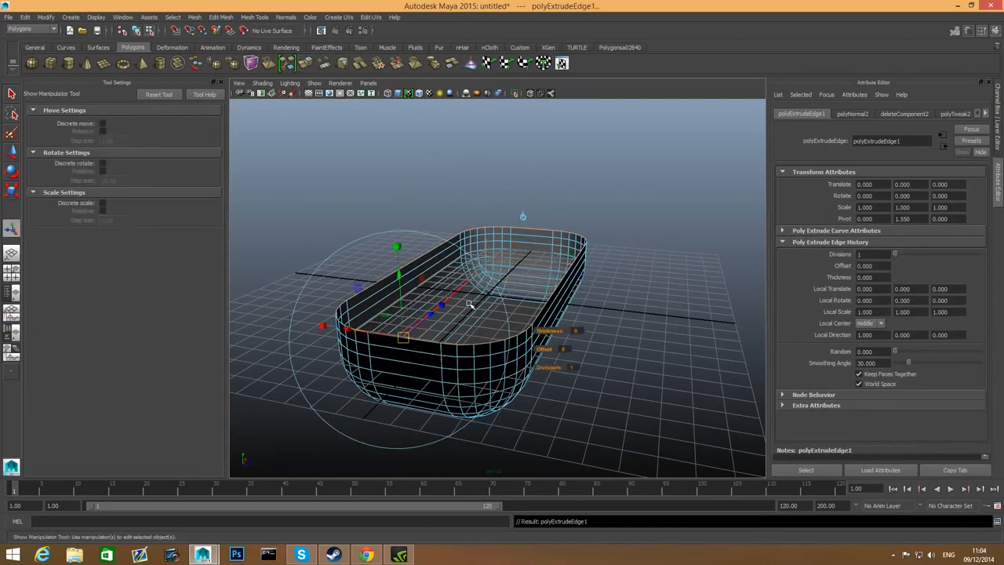
left_click_drag(470, 305, 585, 303, "alt")
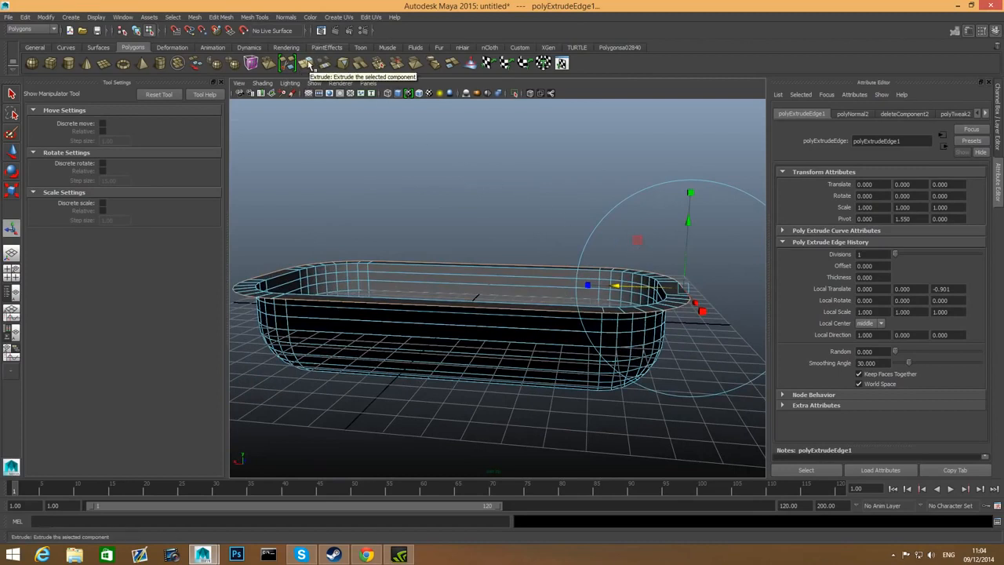
Step: Extrude the lip's outer edge loop downward about 3.4 units to form an outer wall around the tub
left_click(307, 64)
scroll(653, 267, "down", 2)
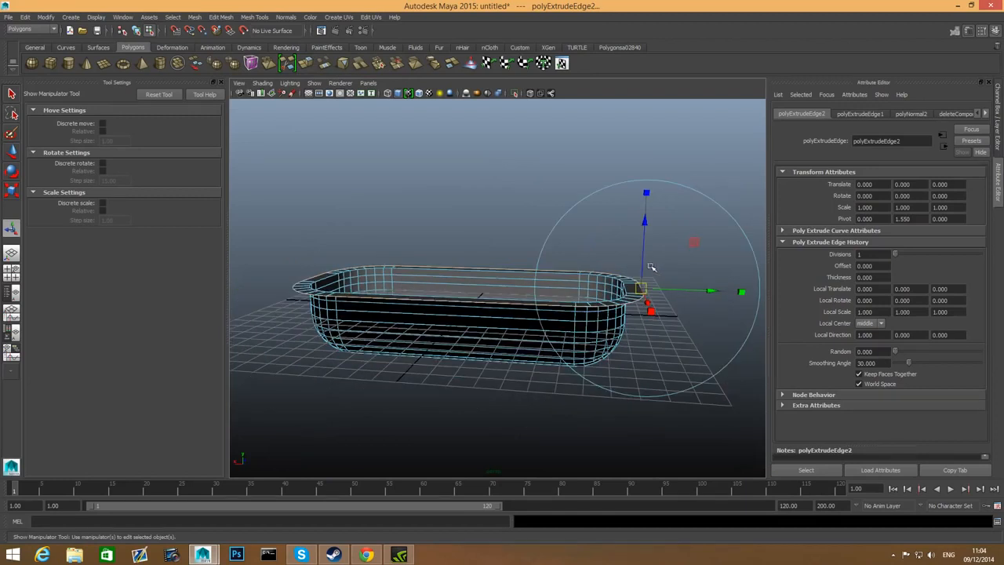
left_click_drag(645, 220, 426, 288)
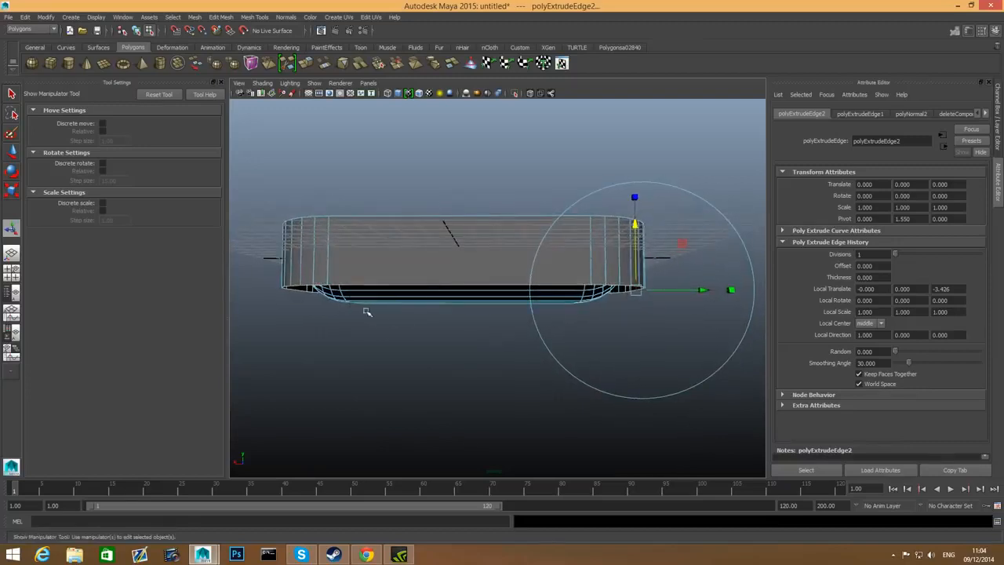
left_click_drag(412, 317, 406, 317, "alt")
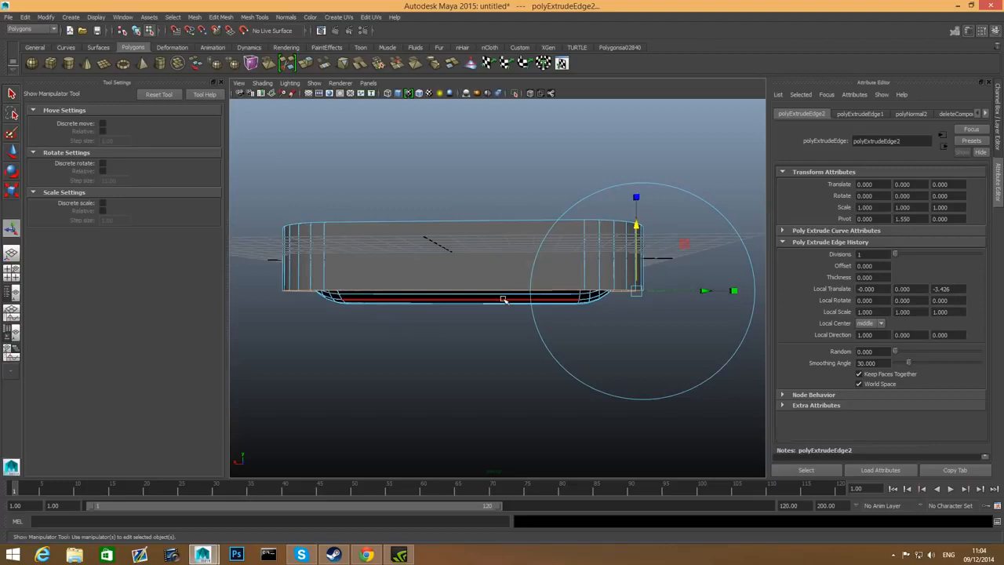
Step: Move the outer wall's bottom edge loop down in Y until the wall covers the underside of the inner tub
key("w")
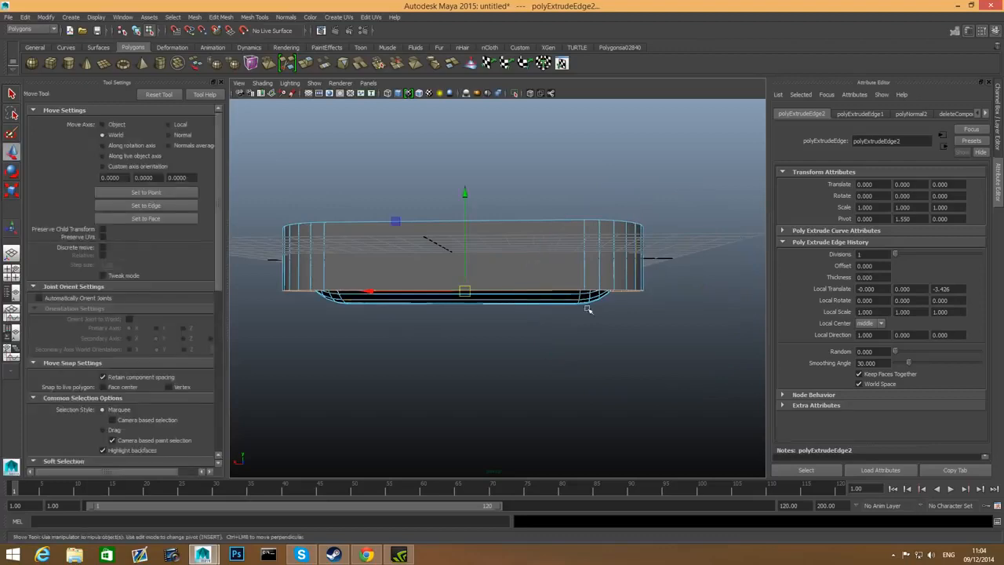
left_click_drag(588, 310, 554, 302, "alt")
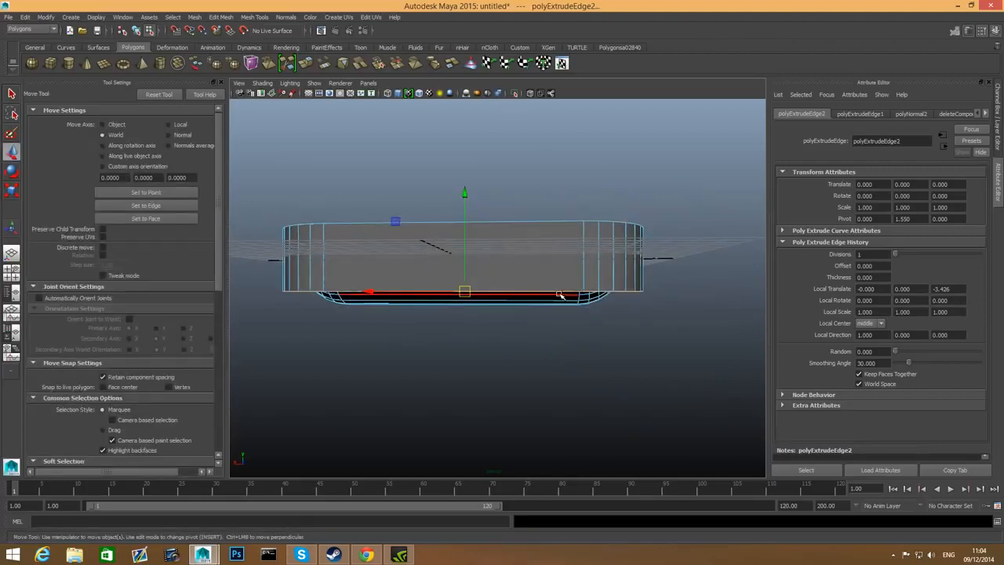
left_click_drag(464, 196, 464, 201)
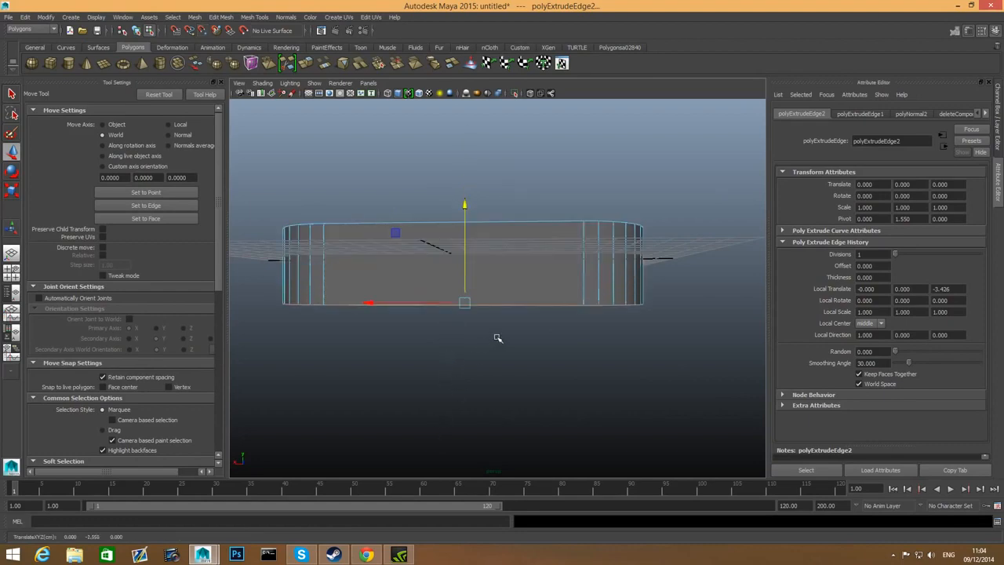
left_click_drag(497, 338, 511, 302, "alt")
Step: Insert a horizontal edge loop around the outer wall just above its bottom edge
key("F8")
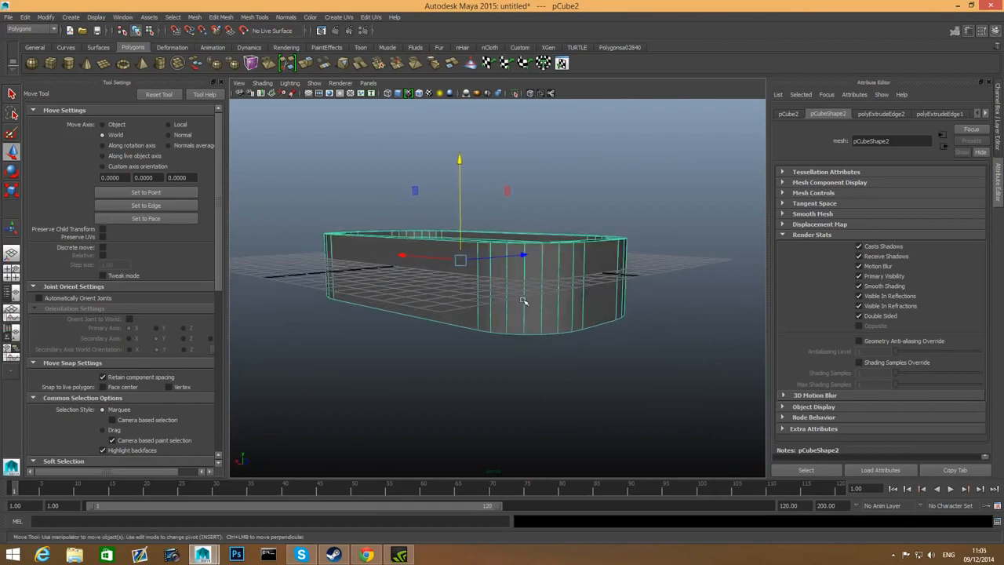
right_click(524, 301, "shift")
left_click(486, 312)
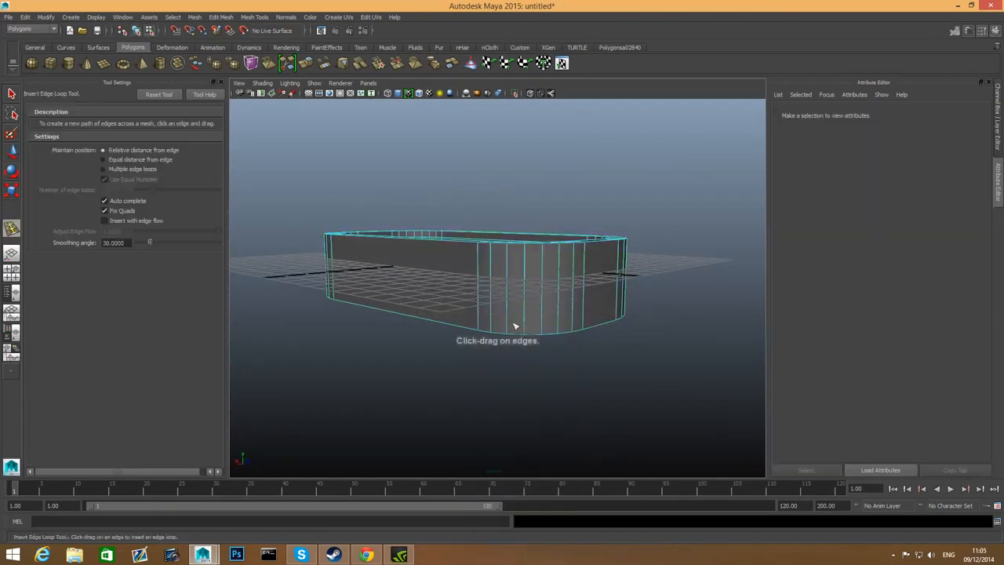
left_click(527, 329)
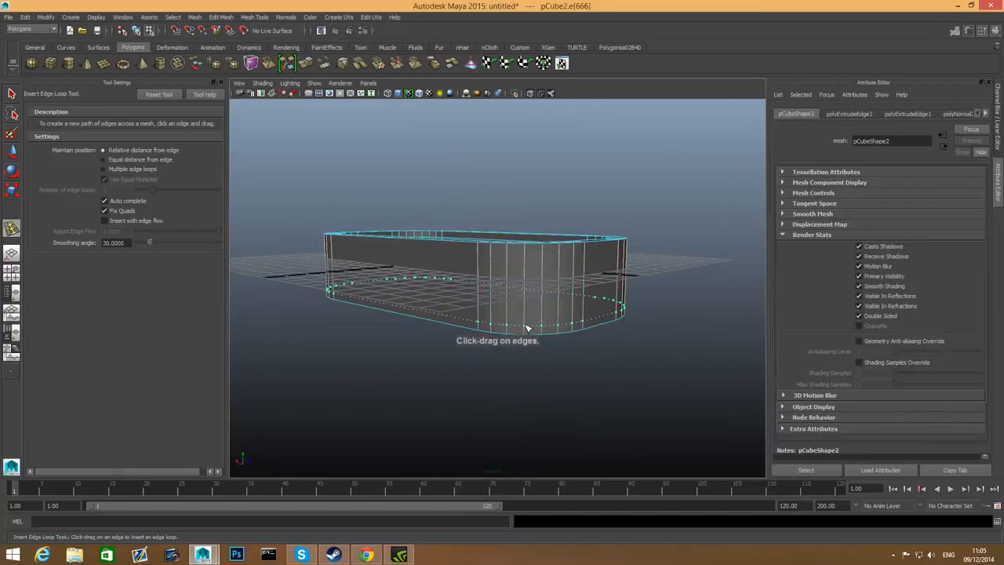
left_click_drag(527, 327, 528, 329)
Step: Scale the new lower edge loop outward slightly so the outer wall flares, and adjust the loop's height in Y
key("w")
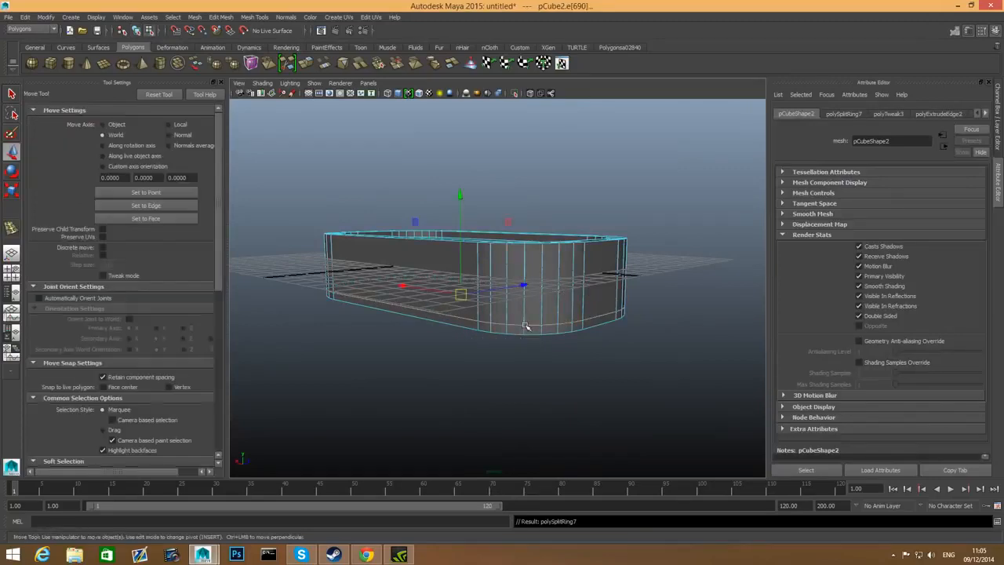
right_click(525, 326)
key("r")
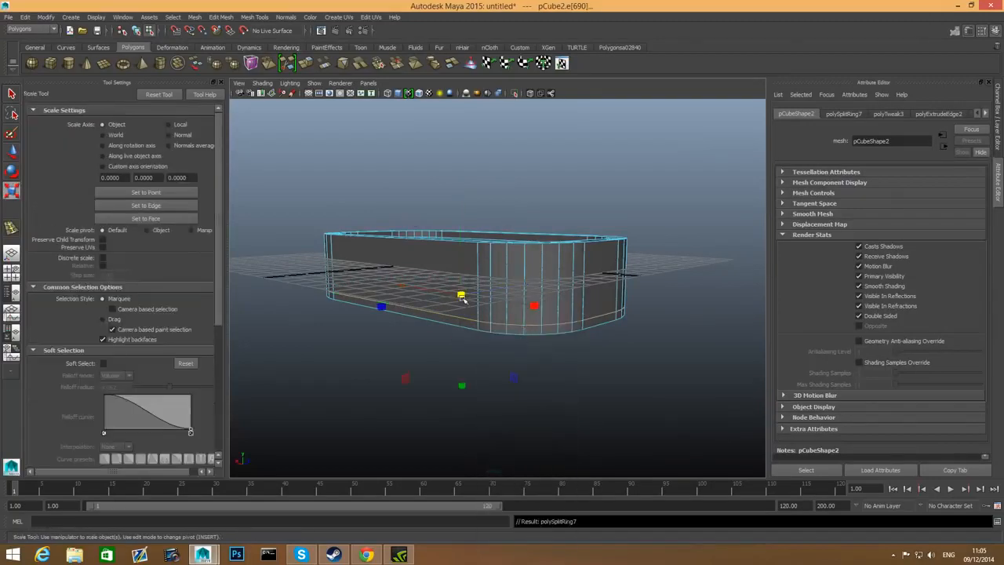
left_click_drag(463, 295, 463, 365)
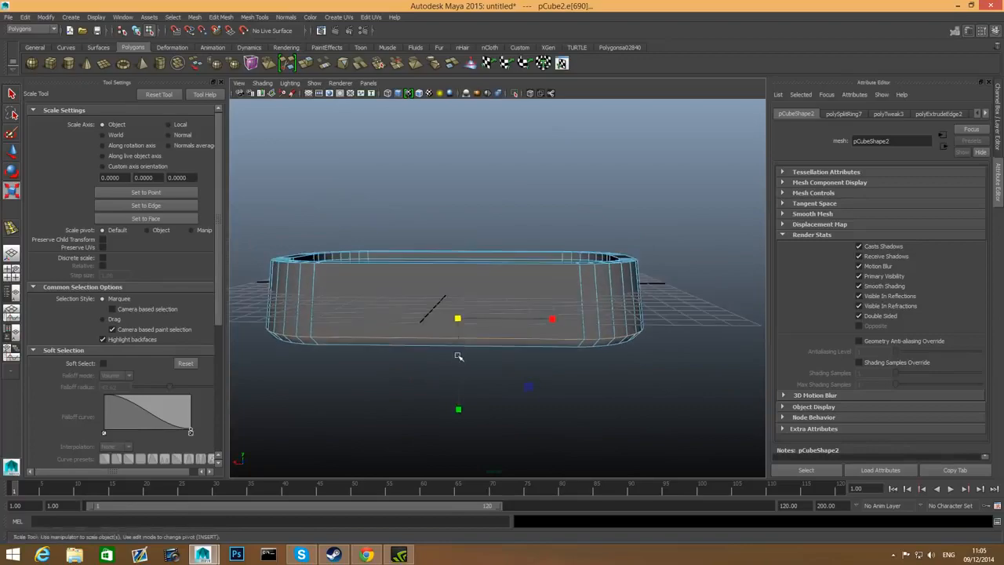
key("w")
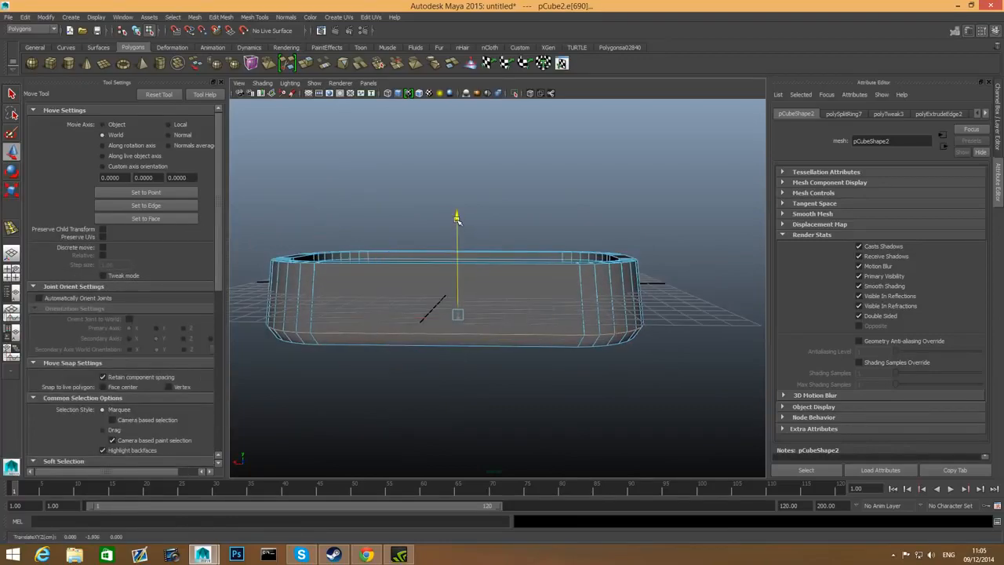
left_click_drag(459, 219, 515, 374, "alt")
left_click_drag(474, 338, 543, 337, "alt")
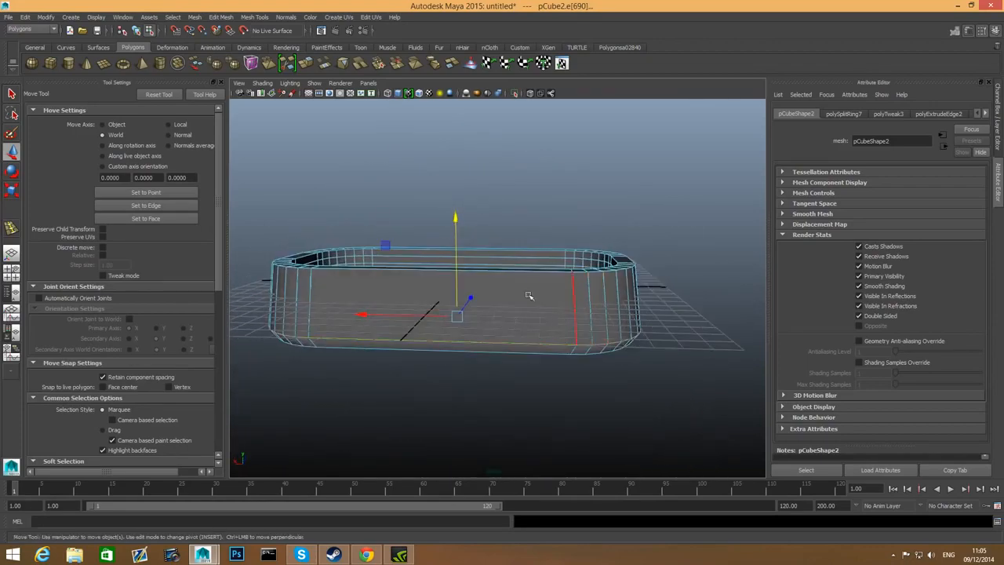
key("F8")
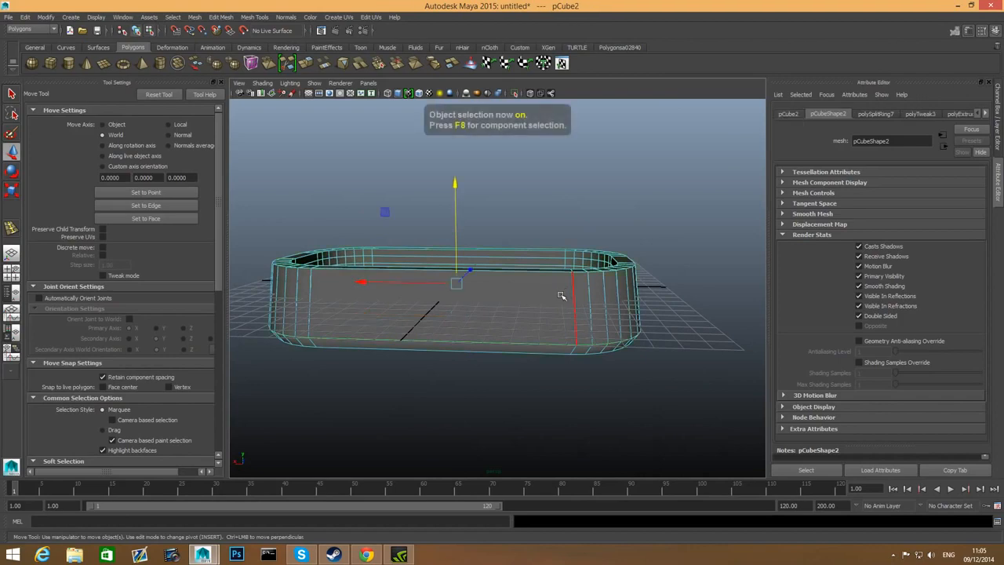
Step: Insert a horizontal edge loop around the outer wall just below the lip
left_click_drag(563, 301, 437, 333, "alt")
right_click_drag(437, 333, 467, 358, "alt")
left_click_drag(467, 358, 472, 350, "alt")
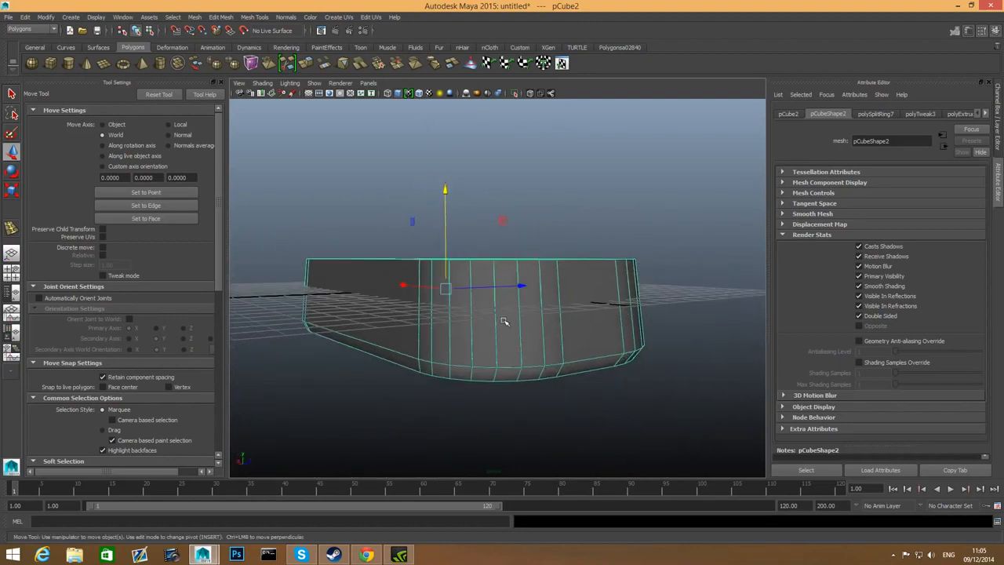
right_click_drag(504, 321, 480, 284, "shift")
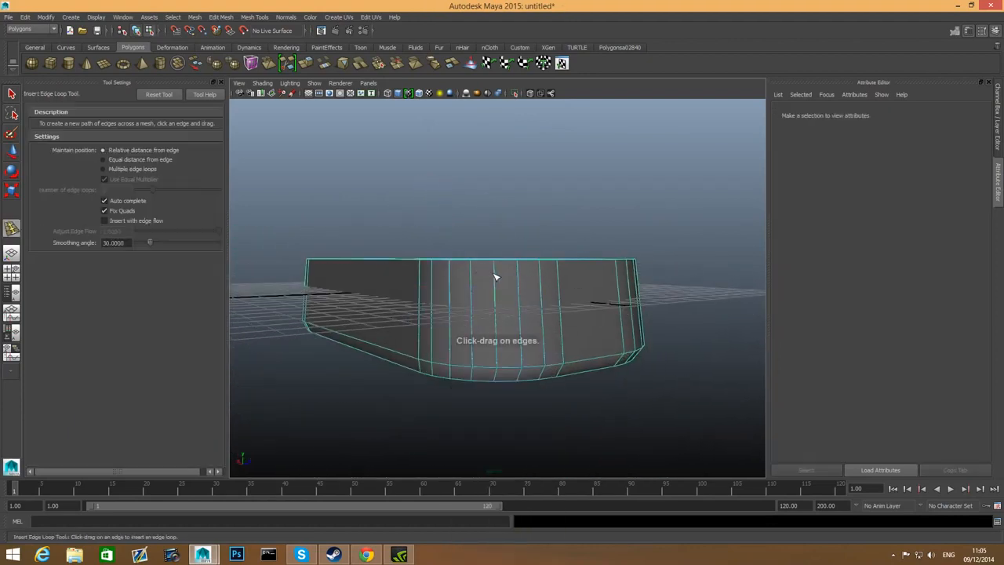
left_click(498, 266)
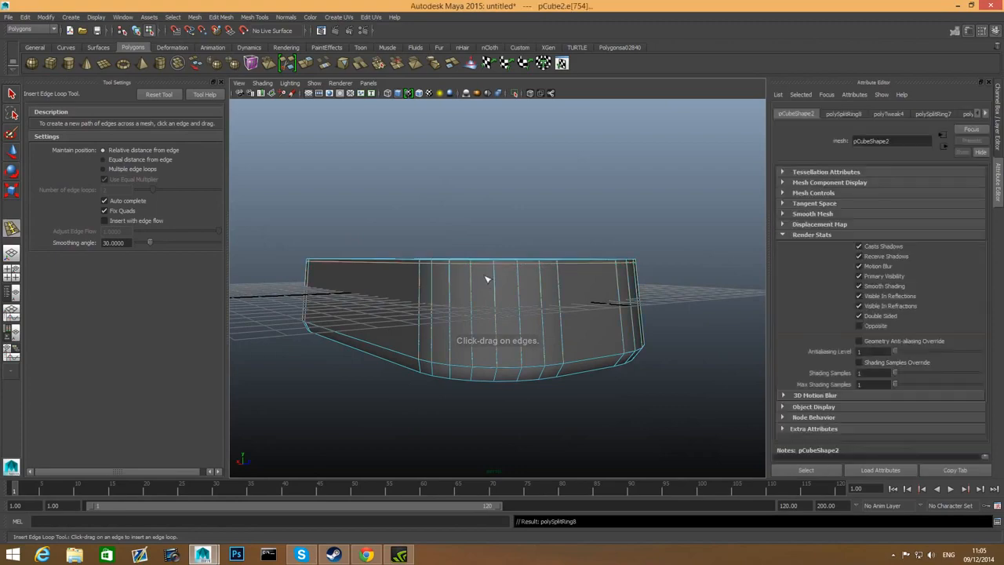
Step: Insert tight supporting edge loops on both sides of the lip's outer and inner edges
left_click_drag(487, 276, 455, 388, "alt")
right_click_drag(455, 388, 590, 412, "alt")
left_click_drag(455, 396, 345, 350, "alt")
middle_click_drag(346, 349, 453, 351, "alt")
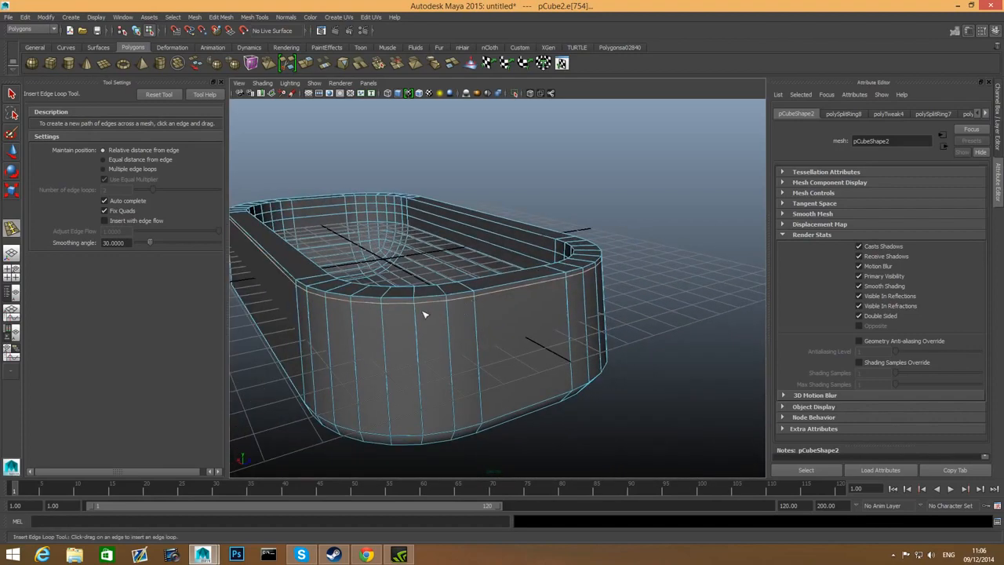
middle_click_drag(425, 314, 489, 368, "alt")
right_click_drag(489, 368, 607, 411, "alt")
middle_click_drag(585, 395, 550, 371, "alt")
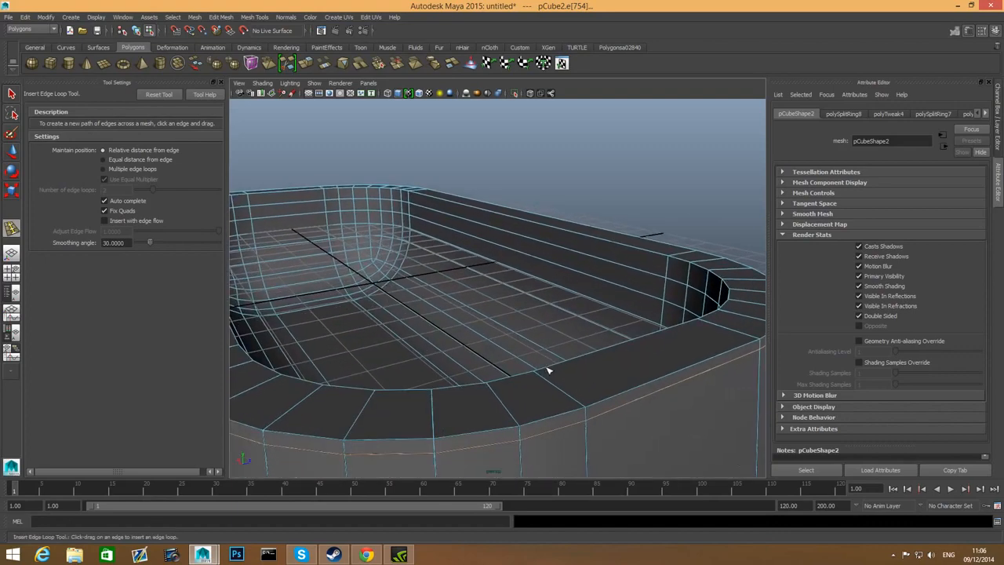
left_click_drag(549, 371, 506, 335, "alt")
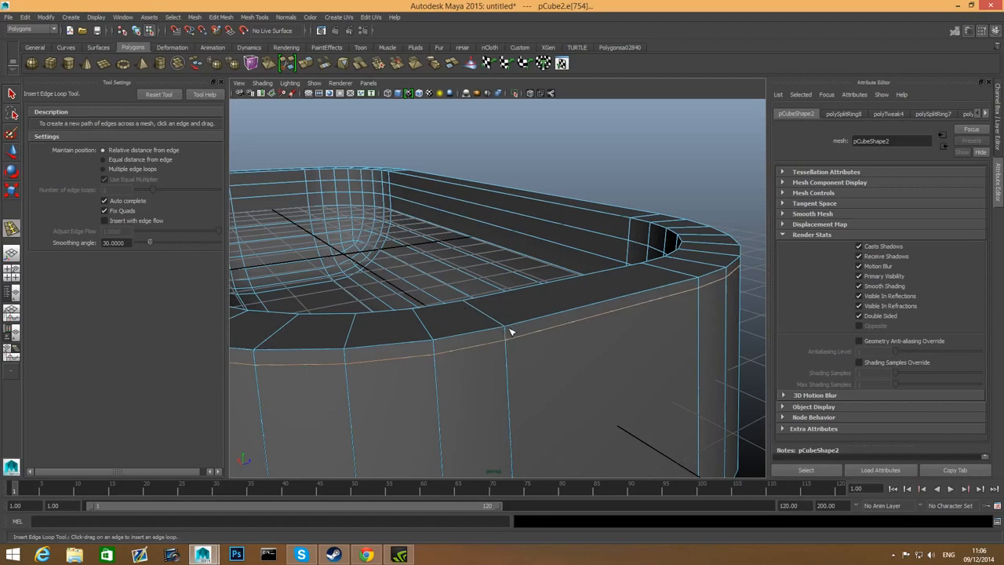
left_click_drag(506, 331, 506, 331)
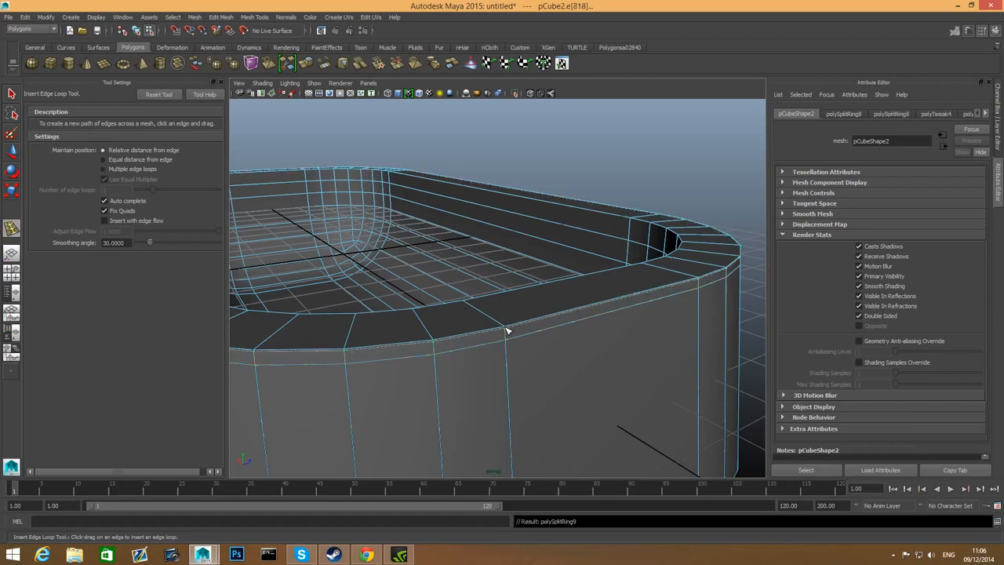
left_click(473, 292)
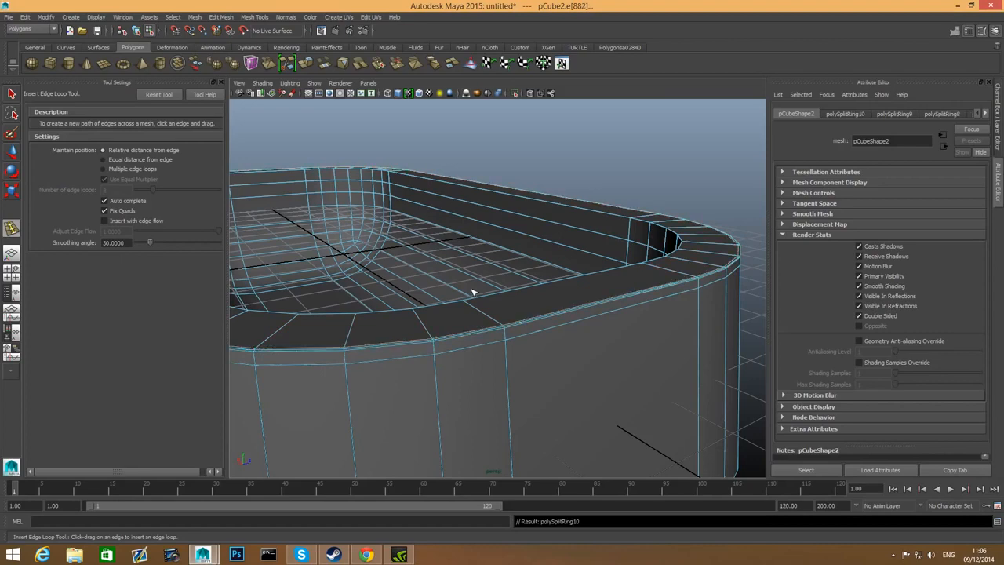
left_click_drag(473, 309, 594, 331)
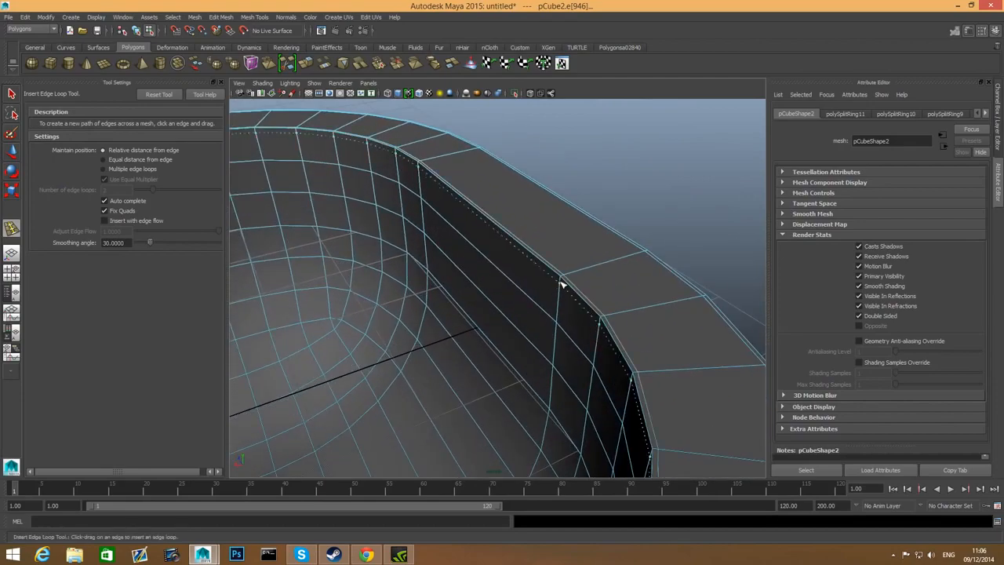
left_click_drag(562, 284, 623, 311)
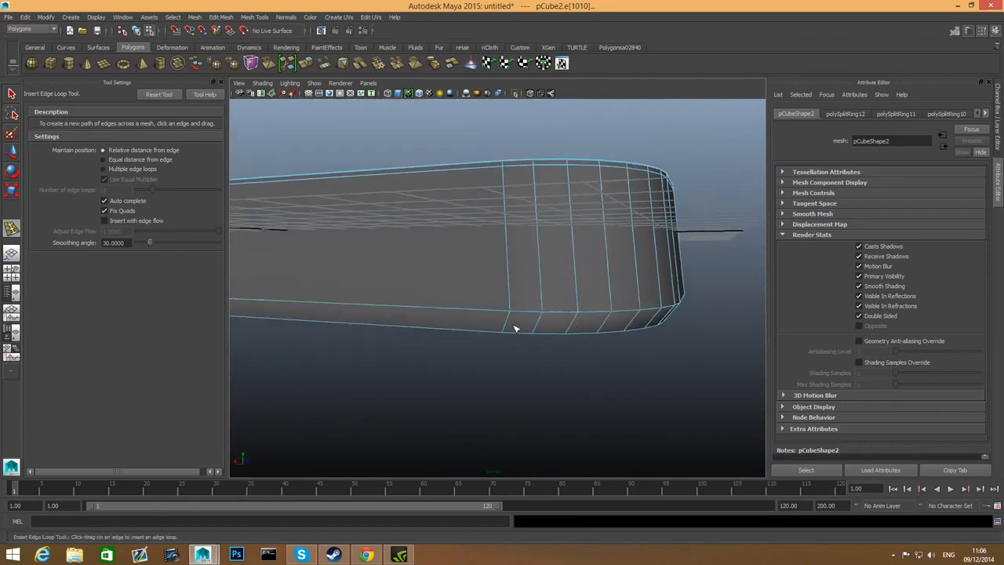
Step: Insert tight supporting edge loops directly above and below the bend near the bottom of the outer wall
mouse_move(613, 321)
right_mouse_down("alt")
mouse_move(589, 325)
mouse_move(717, 354)
mouse_move(529, 362)
mouse_move(573, 361)
mouse_move(612, 339)
right_mouse_up("alt")
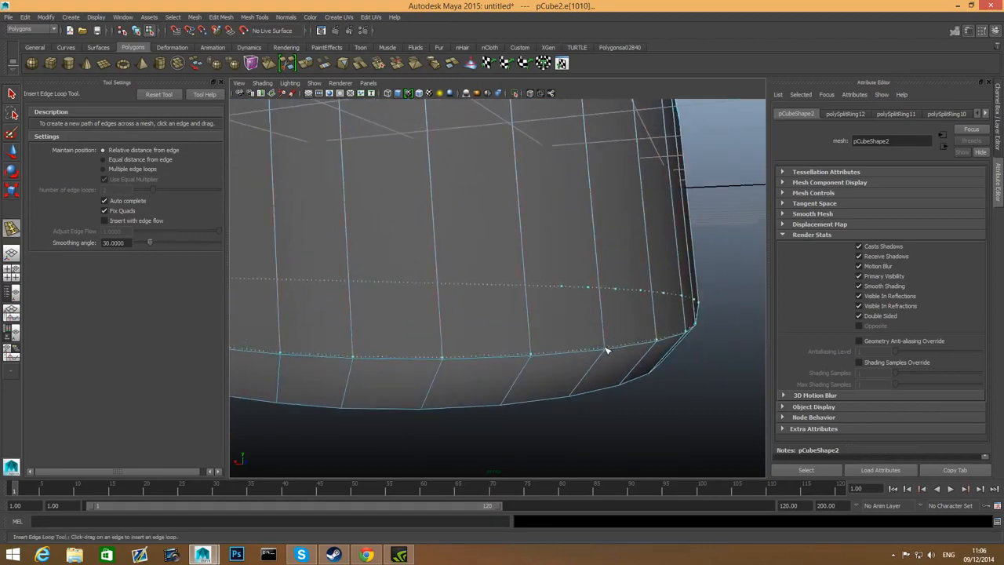
left_click(606, 350)
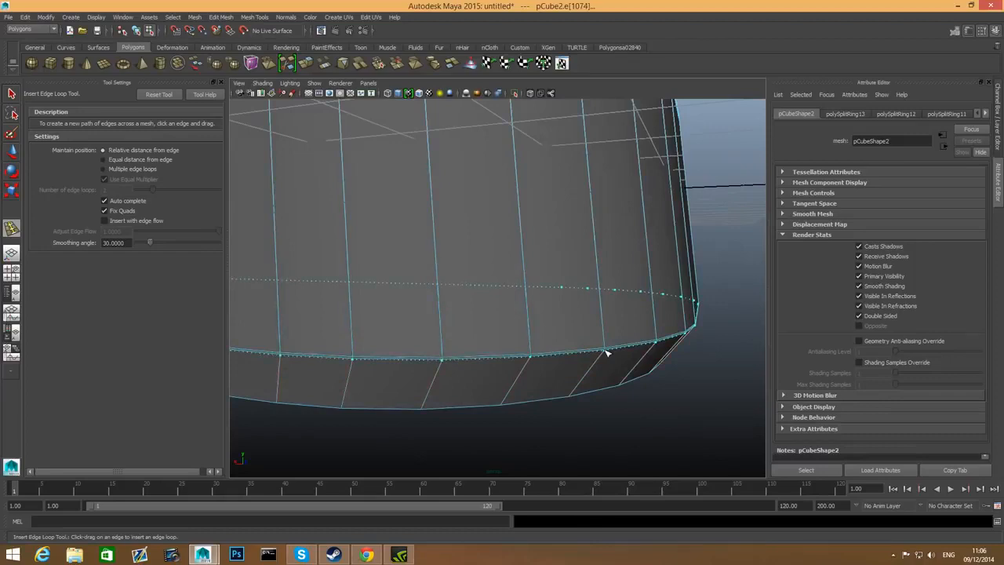
left_click(607, 354)
right_click_drag(594, 365, 583, 385, "alt")
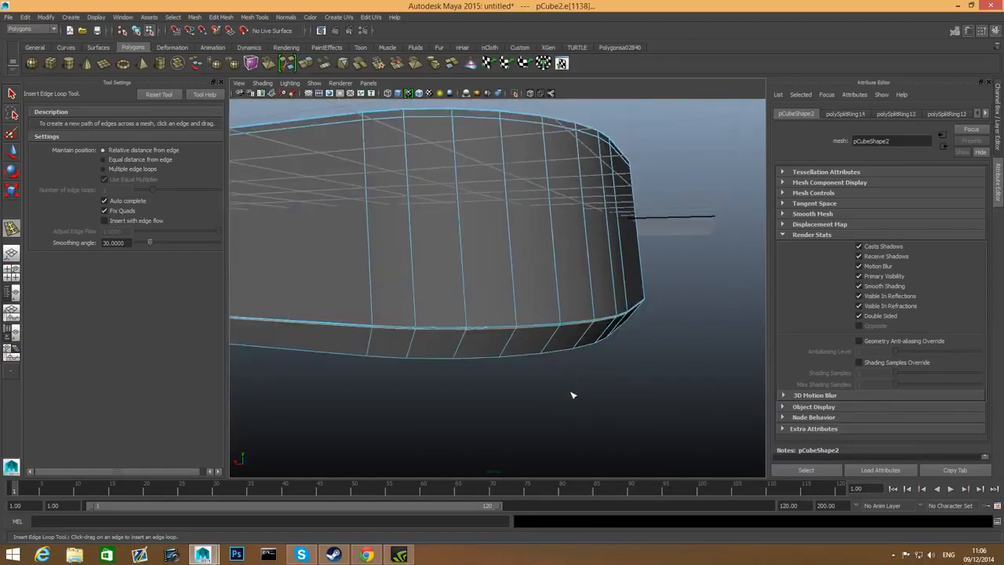
Step: Select the whole tub in object mode and examine its smoothed outer wall, rim and interior
scroll(572, 394, "down", 2)
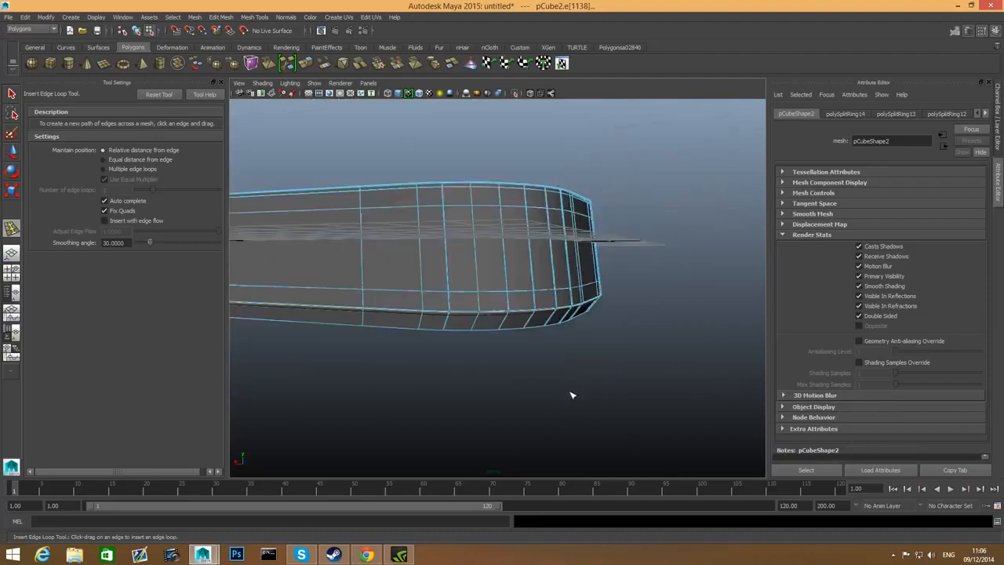
key("F8")
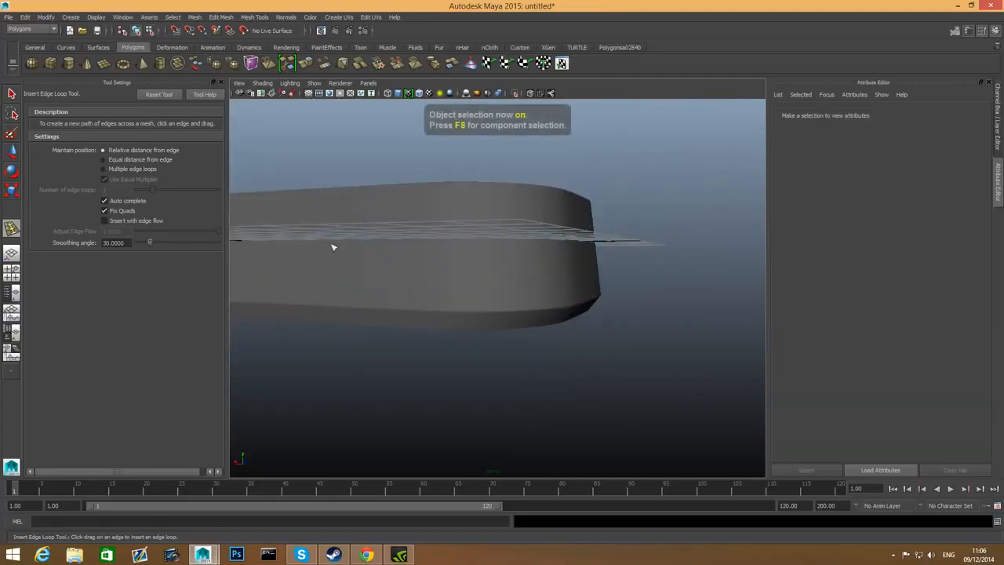
left_click(12, 94)
left_click(440, 300)
left_click_drag(440, 301, 403, 325, "alt")
scroll(524, 400, "up", 5)
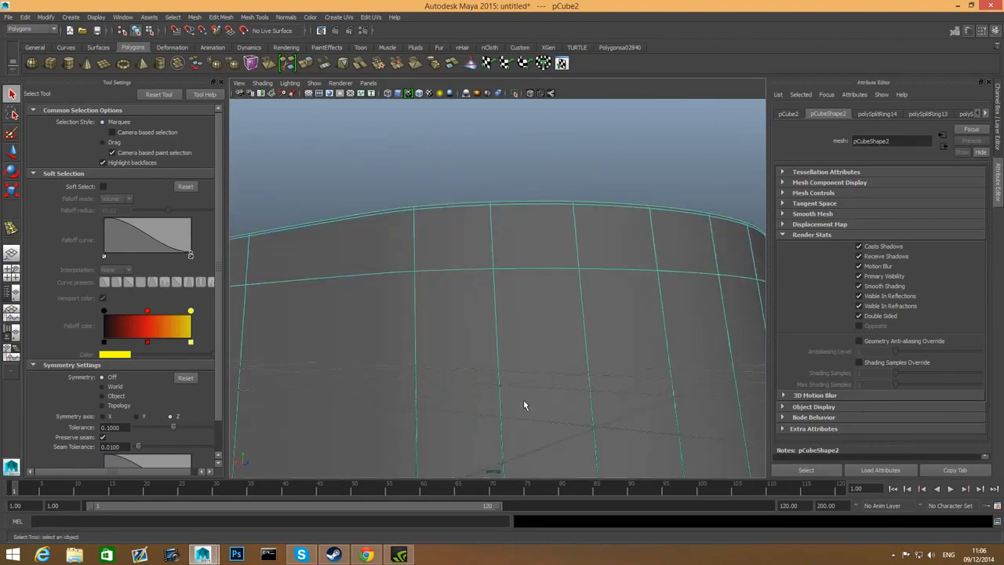
scroll(423, 386, "down", 3)
left_click_drag(423, 387, 452, 346, "alt")
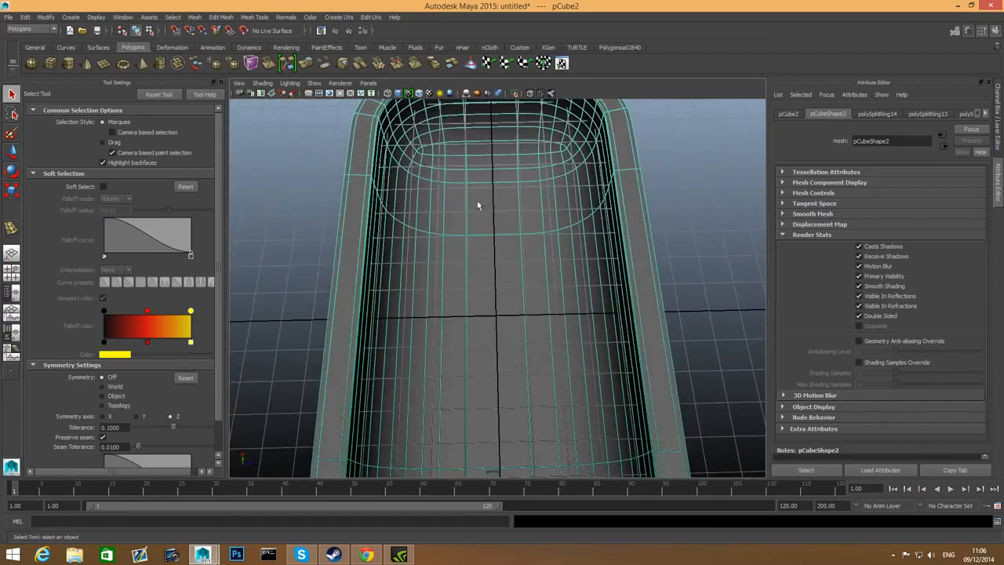
Step: Examine the edge flow of the tub's interior floor and rounded ends in smoothed and unsmoothed display
left_click_drag(565, 173, 426, 266, "alt")
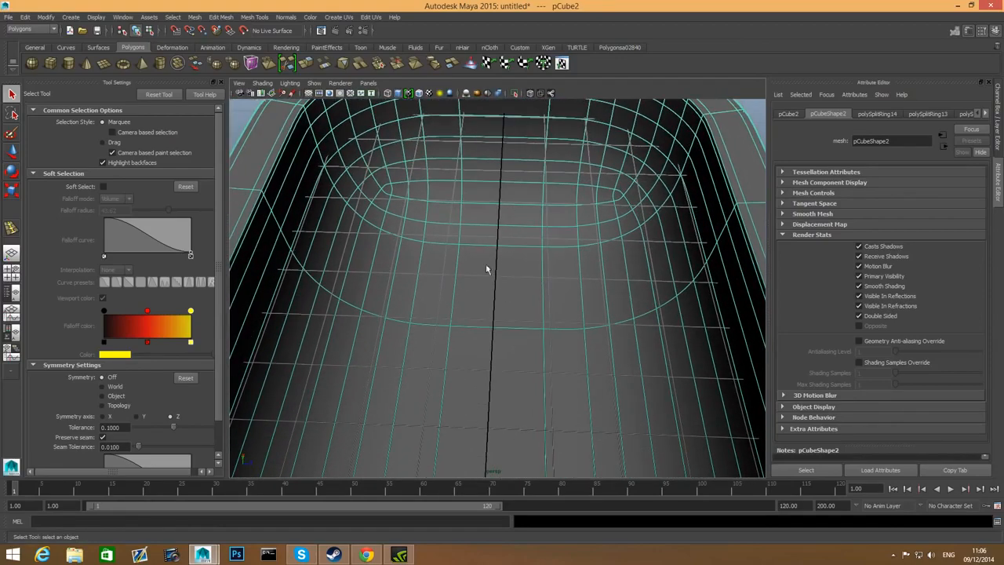
left_click_drag(474, 327, 667, 330, "alt")
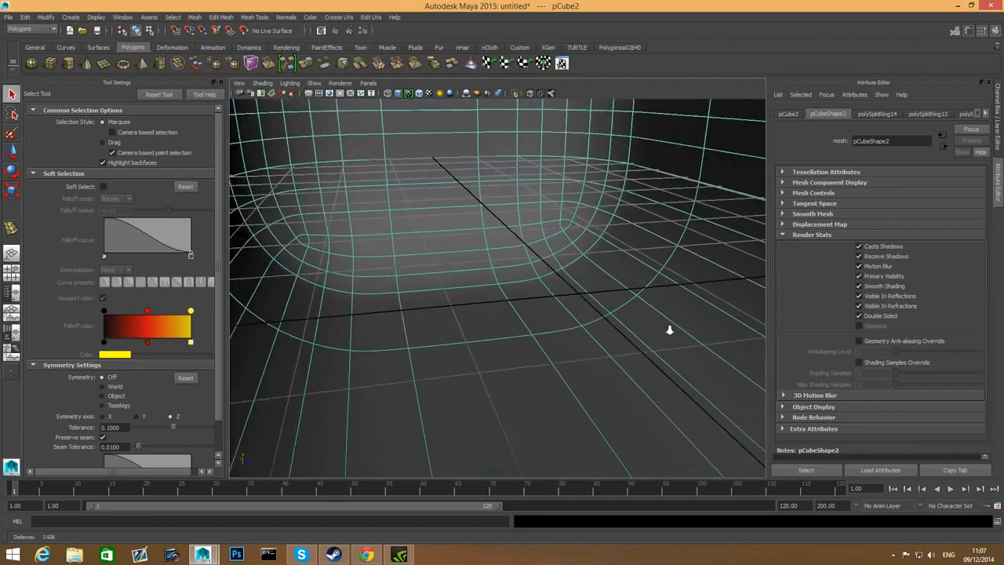
middle_click_drag(668, 329, 666, 316, "alt")
left_click_drag(665, 317, 514, 189, "alt")
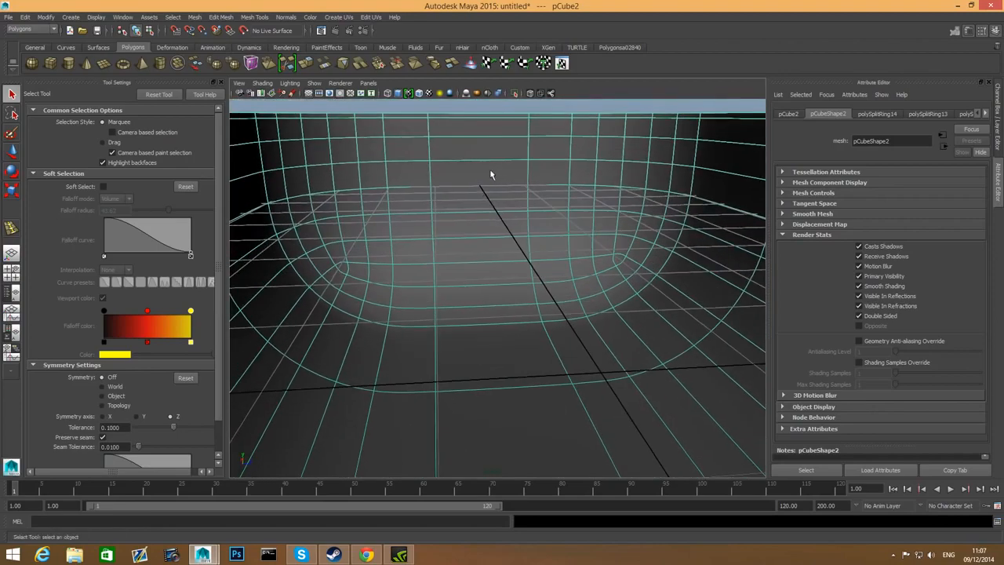
left_click_drag(549, 268, 541, 264, "alt")
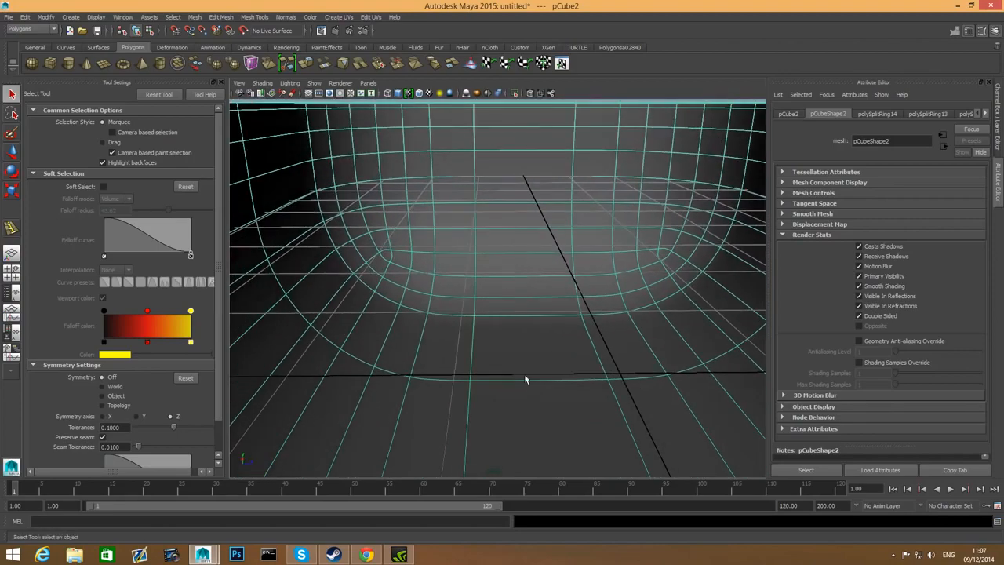
left_click_drag(526, 379, 476, 314, "alt")
right_click_drag(476, 314, 409, 460, "alt")
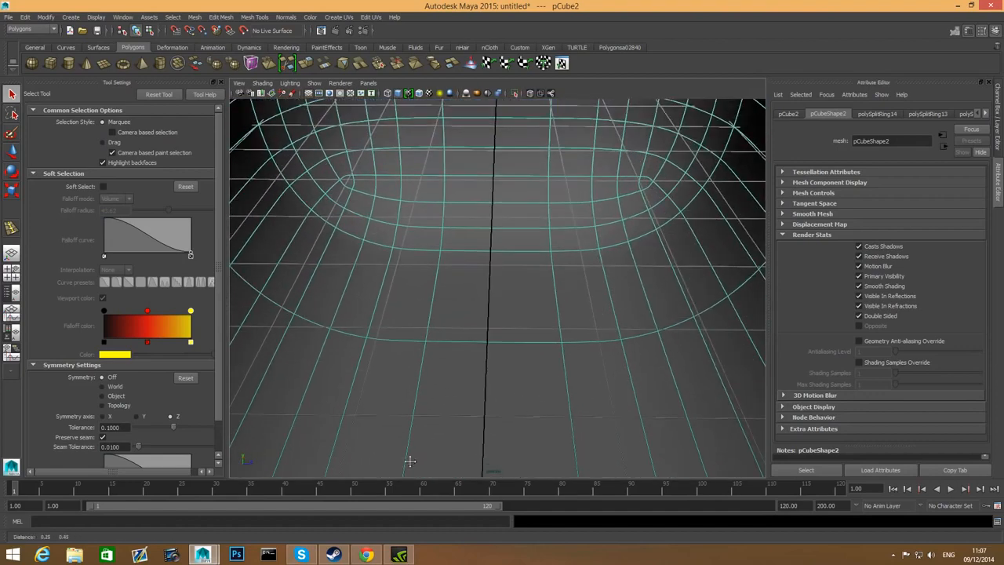
left_click_drag(409, 460, 449, 331, "alt")
key("1")
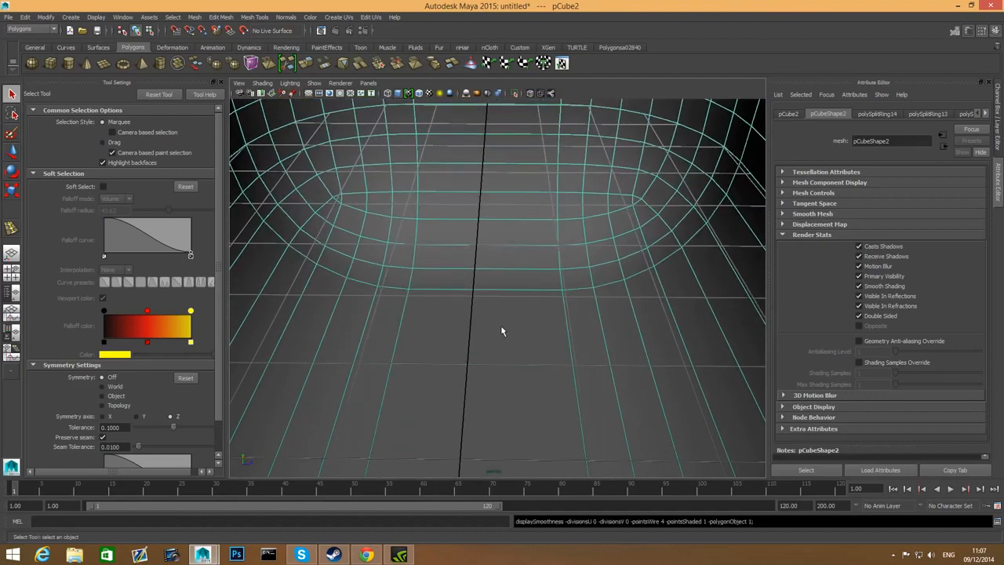
scroll(501, 330, "down", 6)
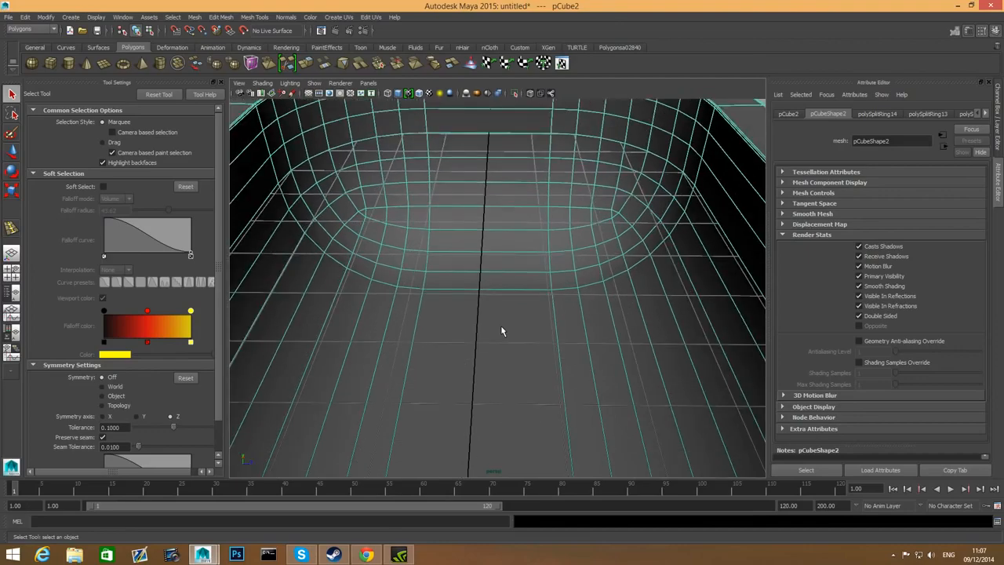
left_click_drag(497, 327, 455, 328, "alt")
left_click_drag(560, 339, 620, 320, "alt")
scroll(620, 315, "up", 5)
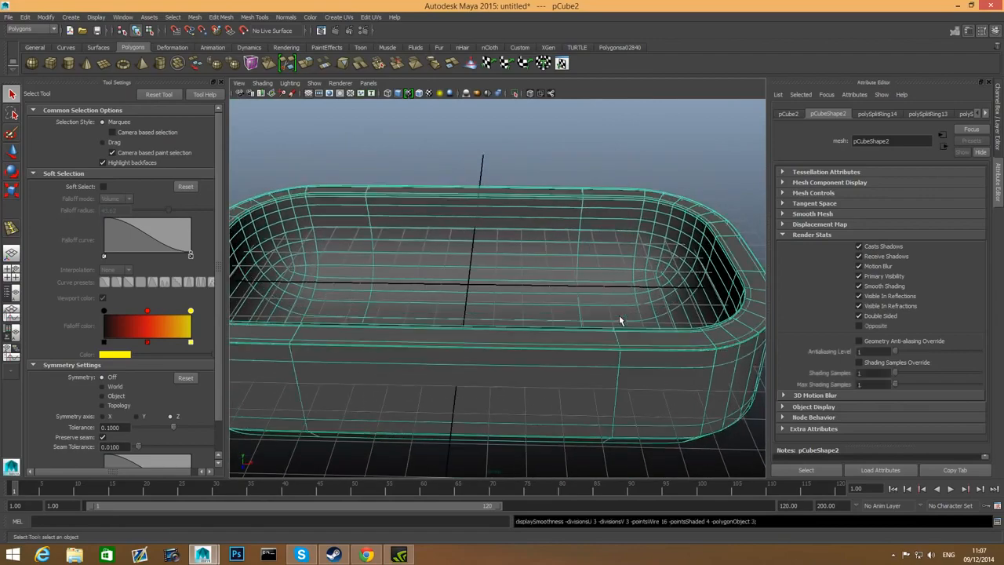
left_click_drag(594, 352, 628, 260, "alt")
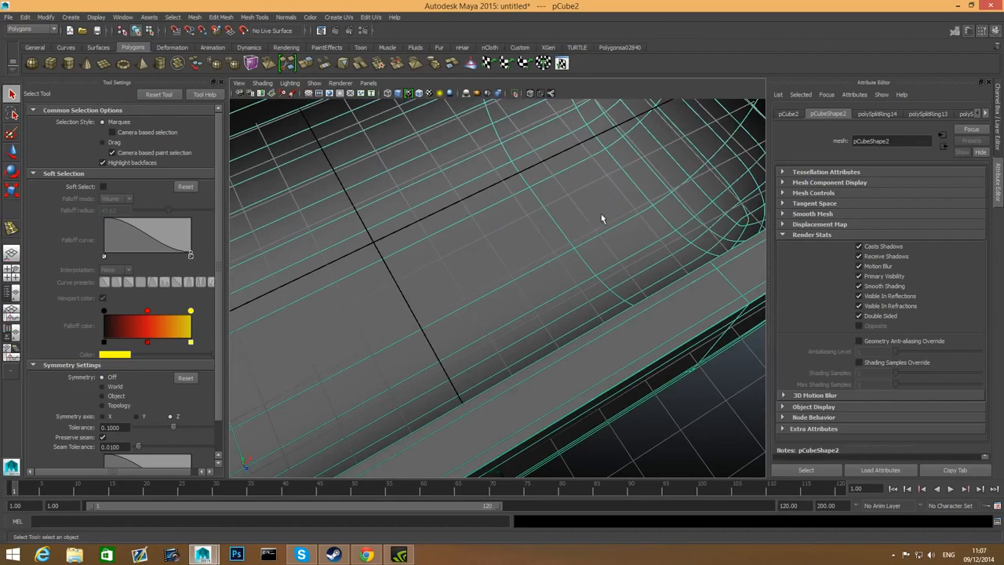
left_click_drag(592, 209, 423, 228, "alt")
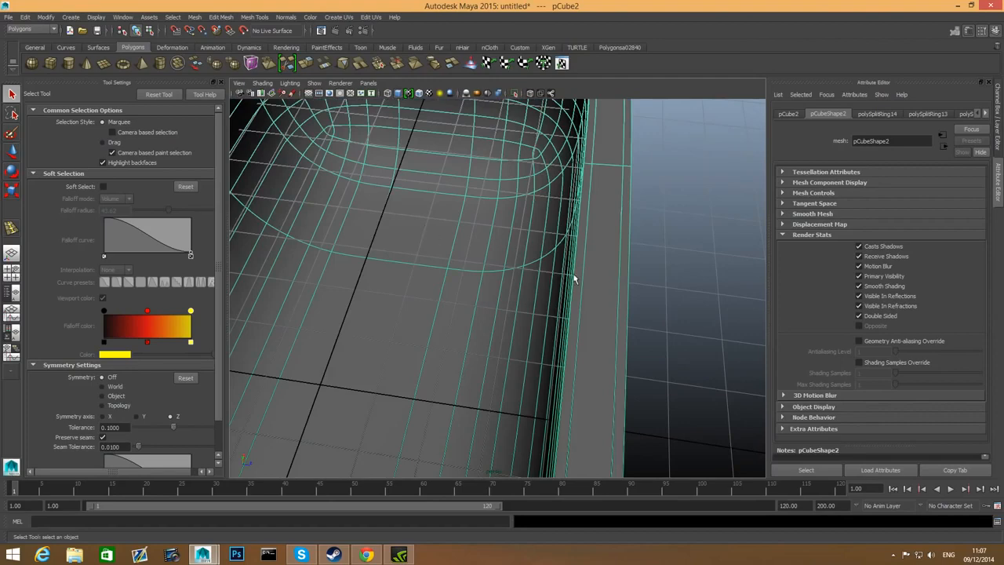
left_click_drag(575, 275, 610, 273, "alt")
left_click_drag(552, 248, 473, 334, "alt")
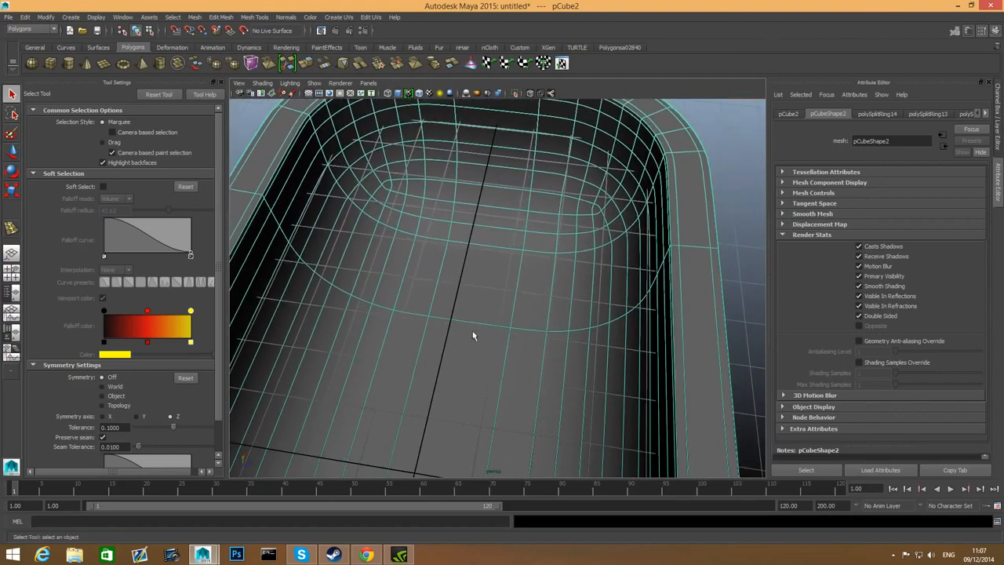
Step: Compare the tub interior with smooth preview off and on, checking how the crosswise floor loop shifts near the rounded end
key("1")
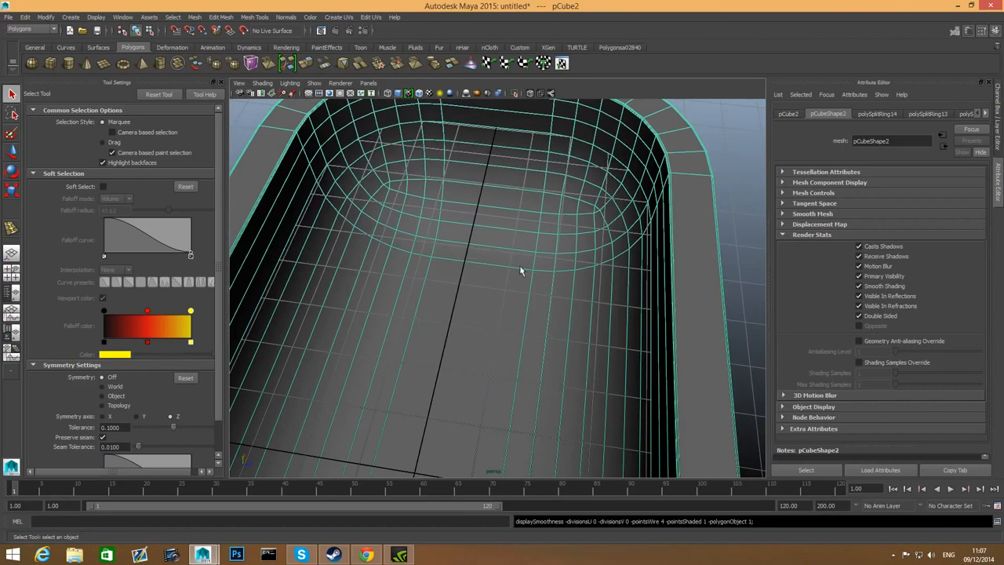
key("3")
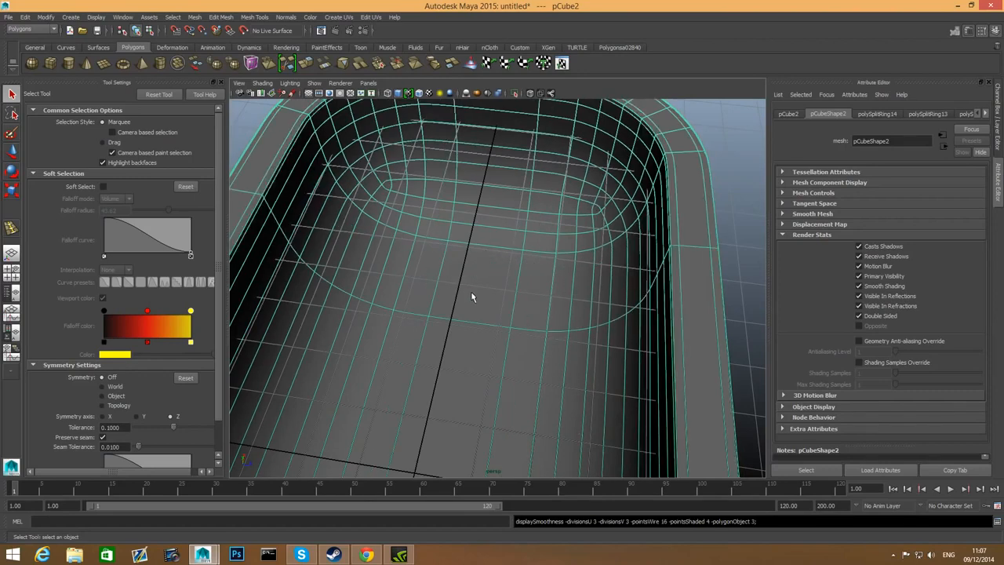
key("1")
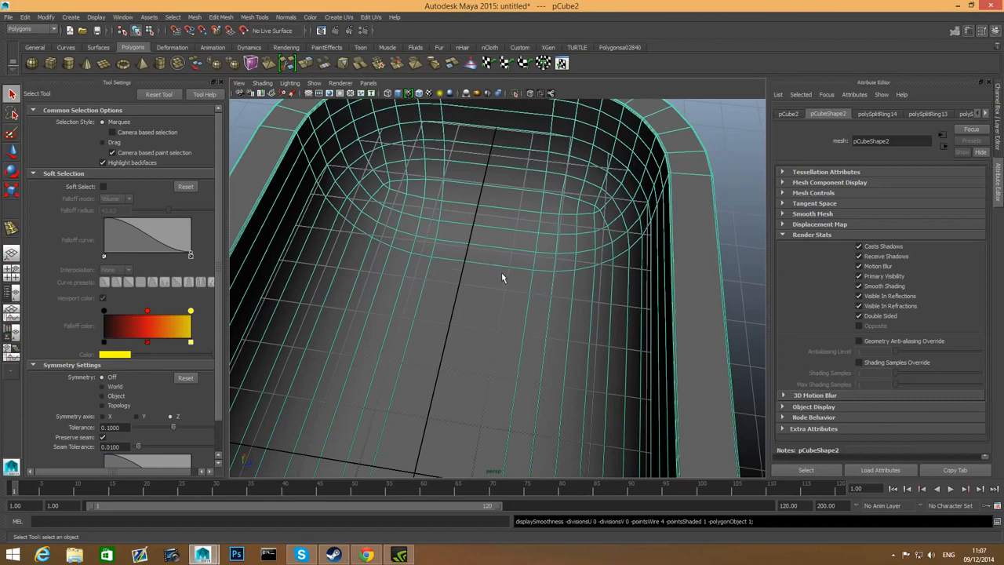
key("3")
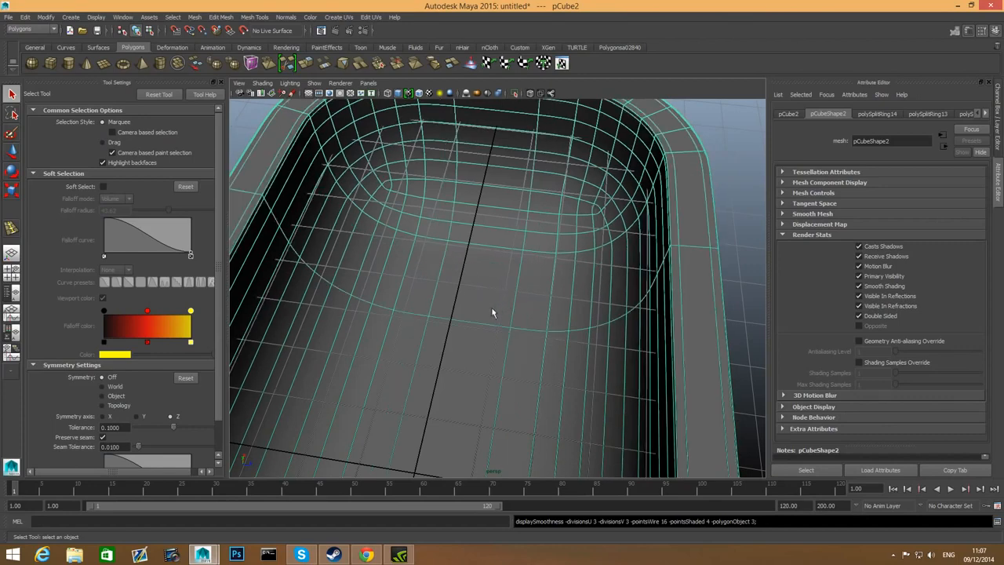
left_click_drag(483, 299, 447, 311, "alt")
middle_click_drag(447, 311, 410, 301, "alt")
left_click_drag(436, 328, 372, 357, "alt")
right_click_drag(372, 357, 630, 420, "alt")
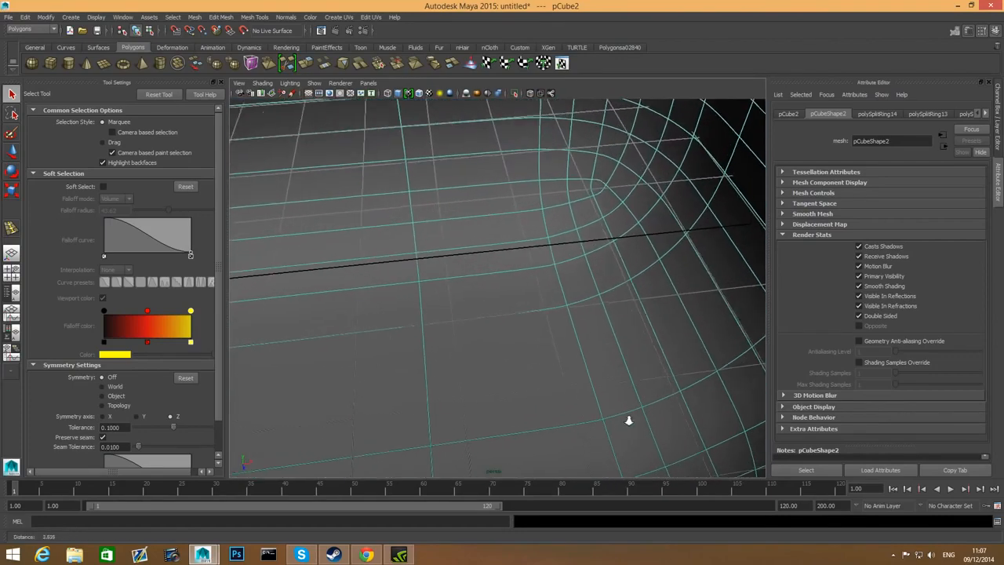
scroll(503, 354, "down", 5)
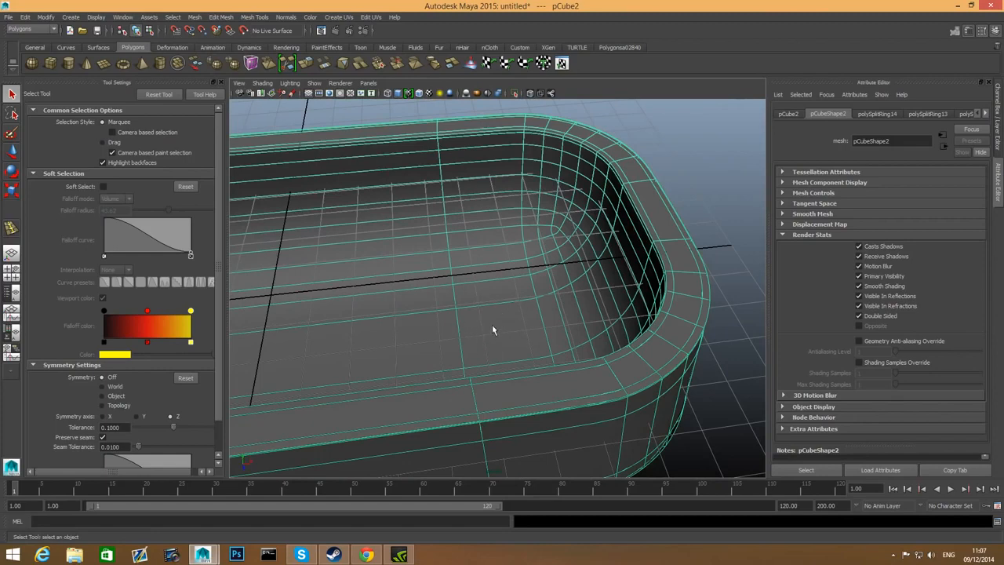
left_click_drag(482, 339, 470, 348, "alt")
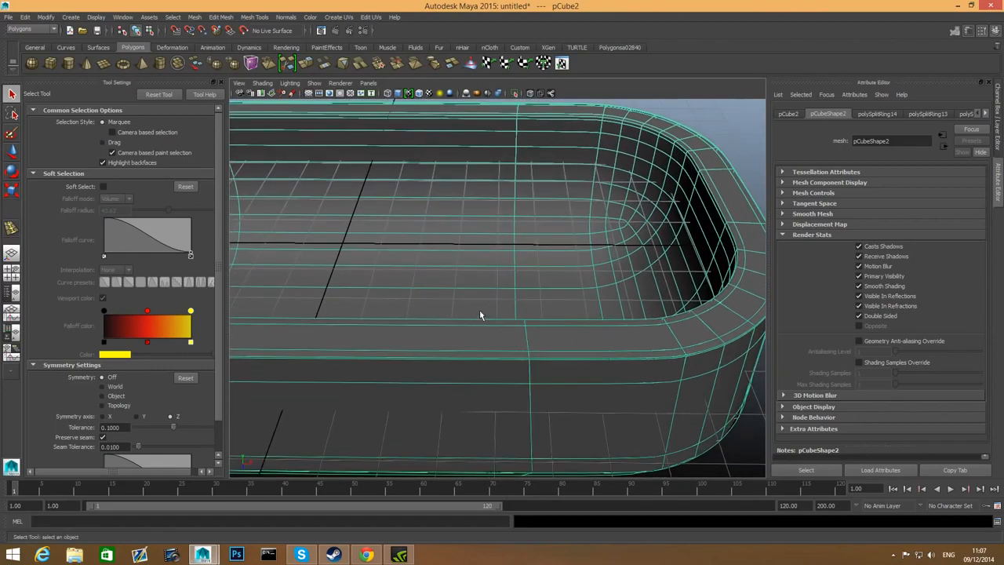
Step: Try to insert a crosswise edge loop through the tub's long sides near one rounded end
right_click_drag(486, 292, 439, 298, "shift")
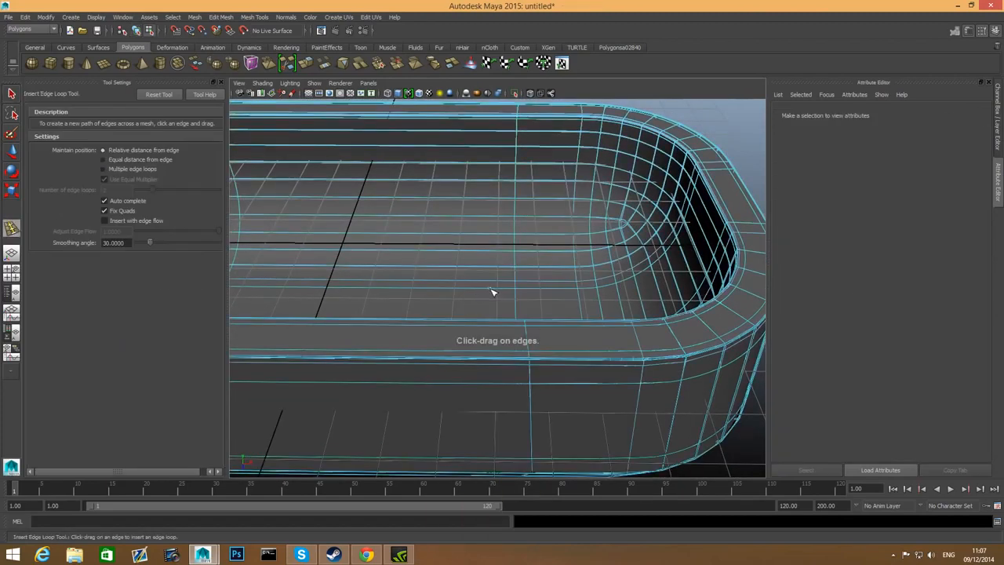
left_click_drag(494, 291, 515, 274)
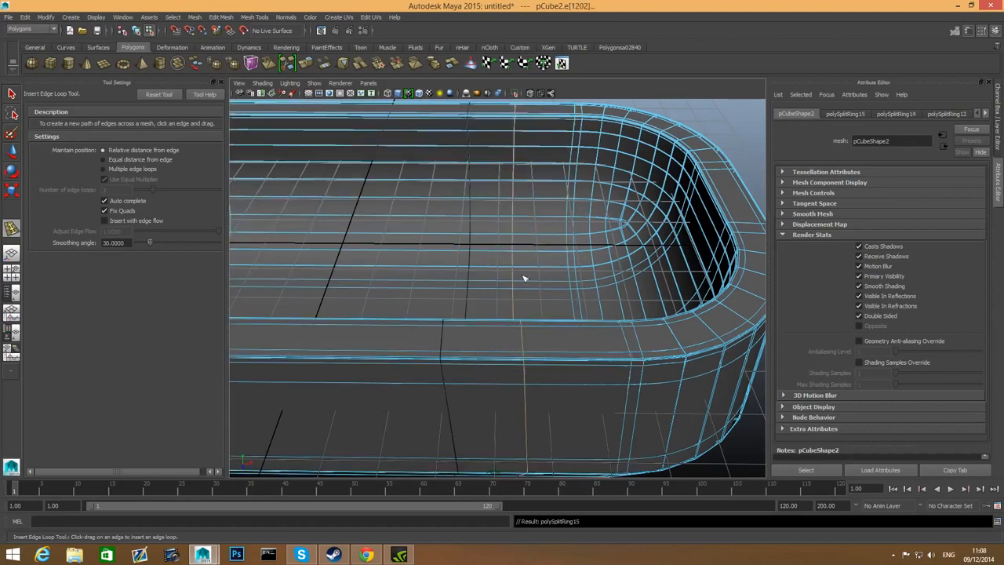
left_click_drag(574, 301, 506, 299, "alt")
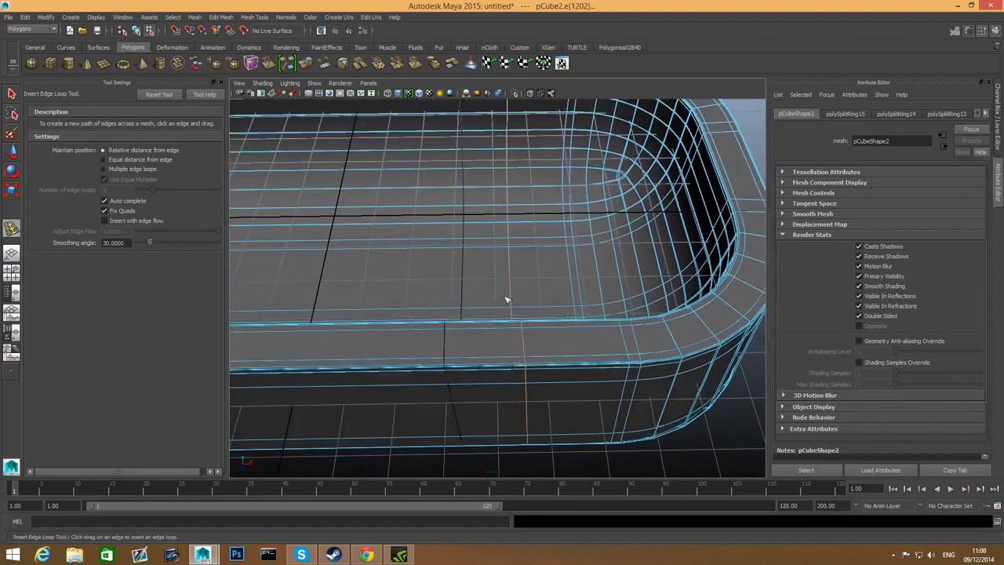
key("ctrl+z")
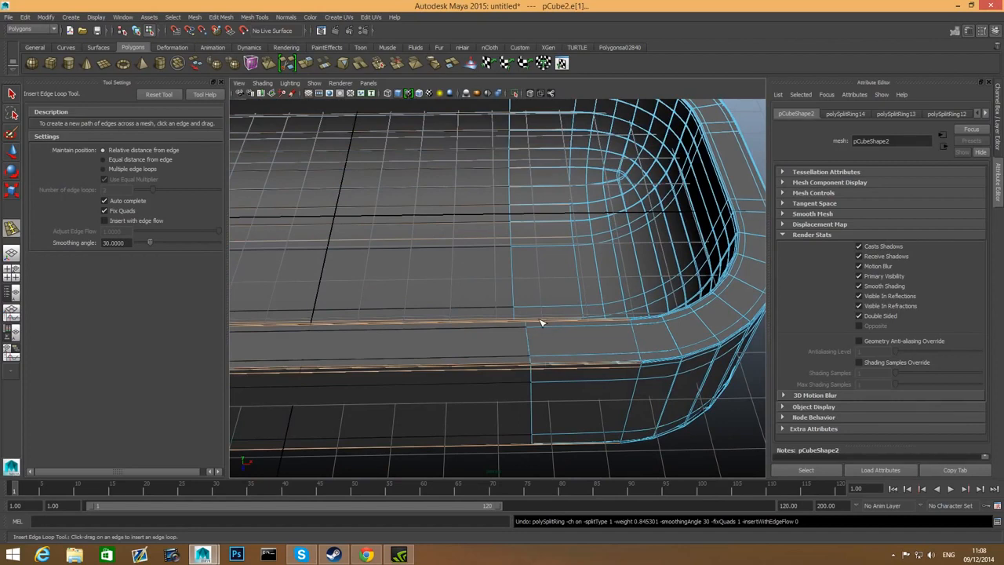
Step: Return to object mode, select the whole tub and display it without smoothing
key("F8")
left_click(12, 93)
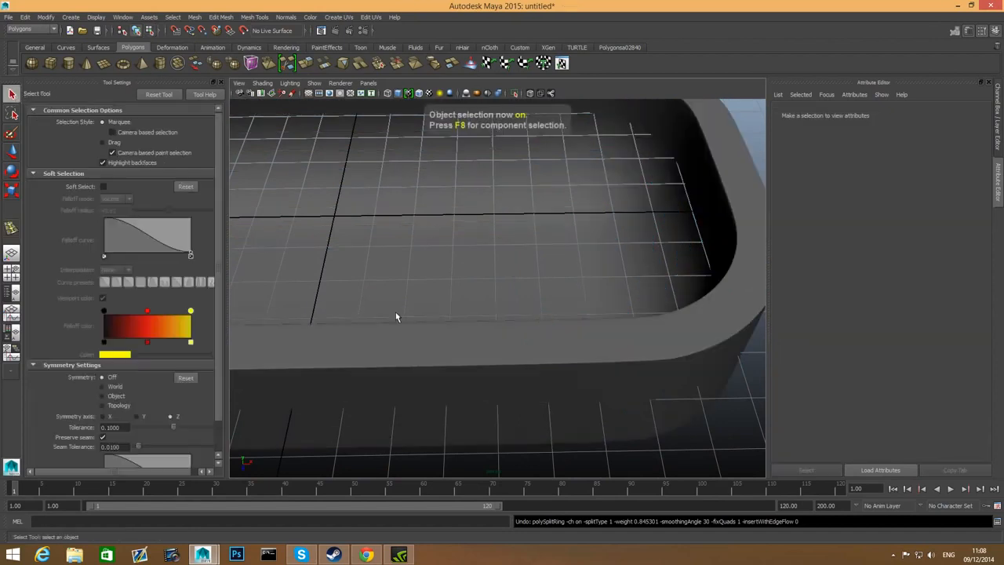
left_click(401, 316)
scroll(447, 328, "down", 1)
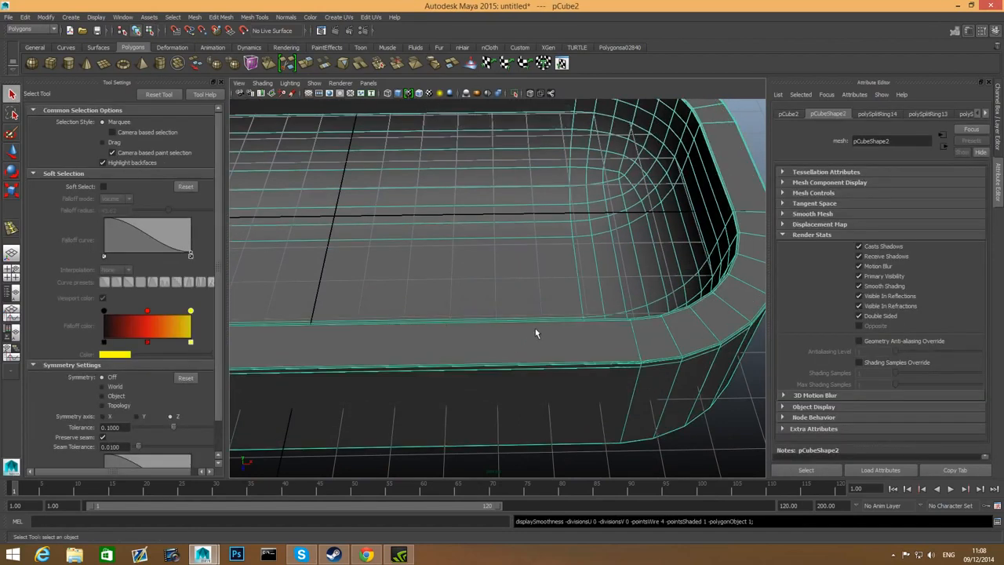
Step: Split the edge ring from a long outer rim edge to add a crosswise loop through the tub's middle
scroll(419, 298, "down", 5)
right_click(480, 302, "shift")
left_click(430, 316)
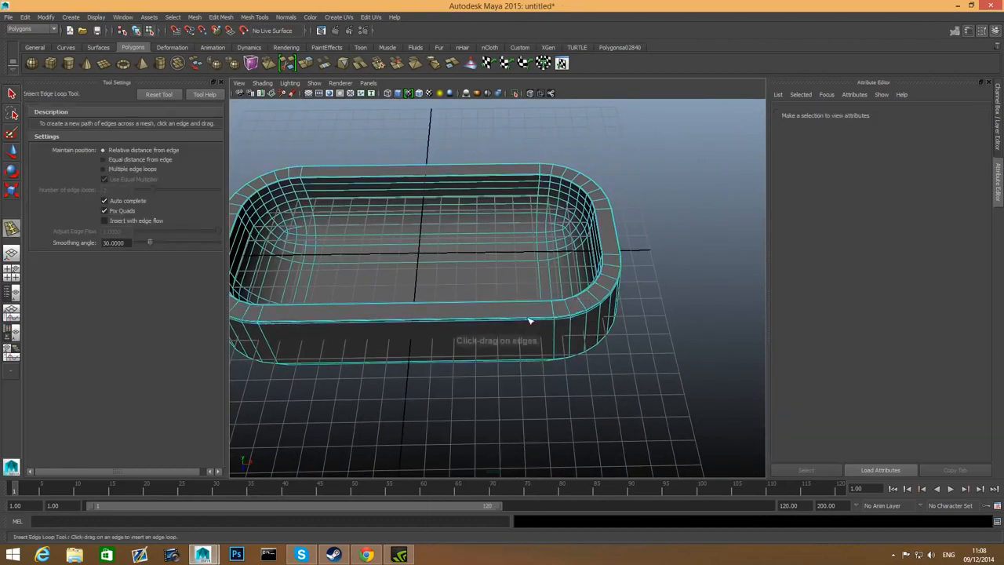
right_click_drag(418, 325, 420, 293)
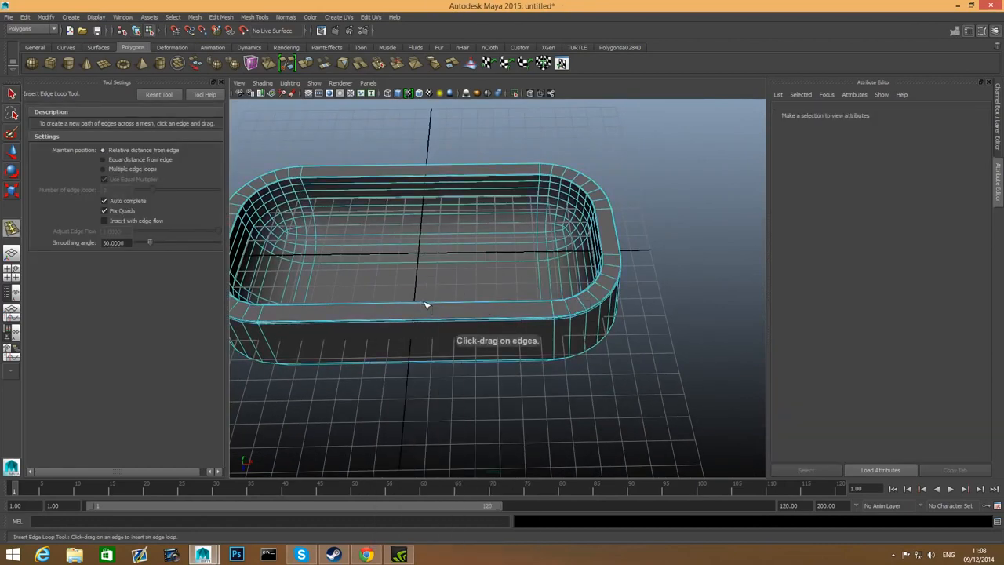
key("q")
left_click(423, 322)
right_click(423, 324, "ctrl")
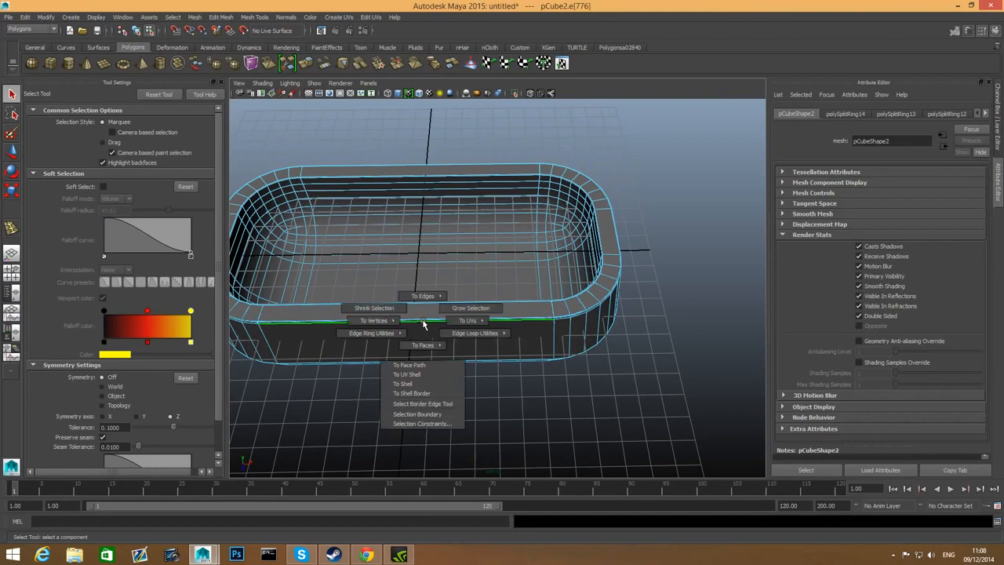
right_click_drag(423, 321, 426, 366, "ctrl")
middle_click_drag(426, 366, 460, 381, "alt")
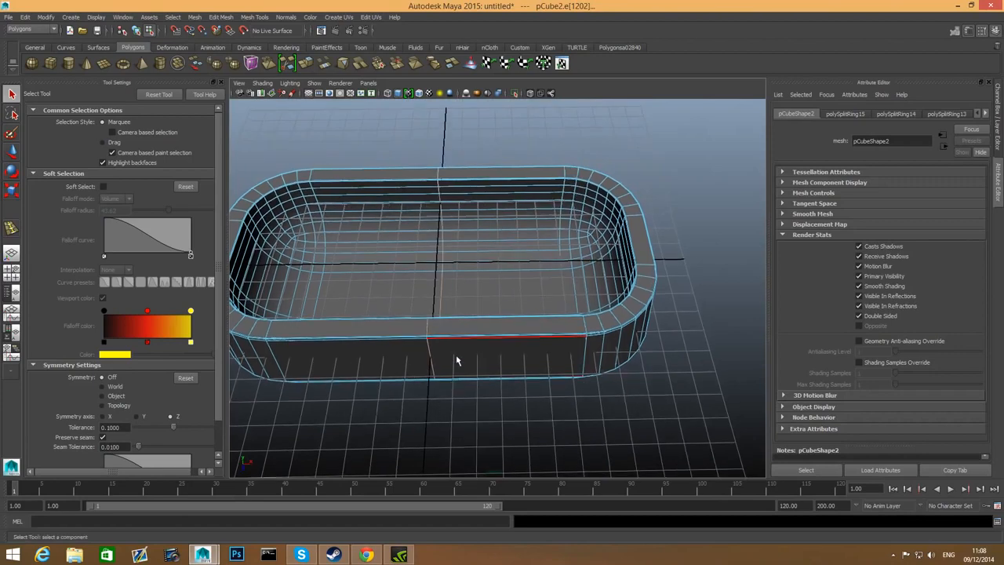
Step: Use the Offset Edge Loop Tool on the middle loop twice to add closely paired crosswise loops near both rounded ends
right_click(445, 298, "shift")
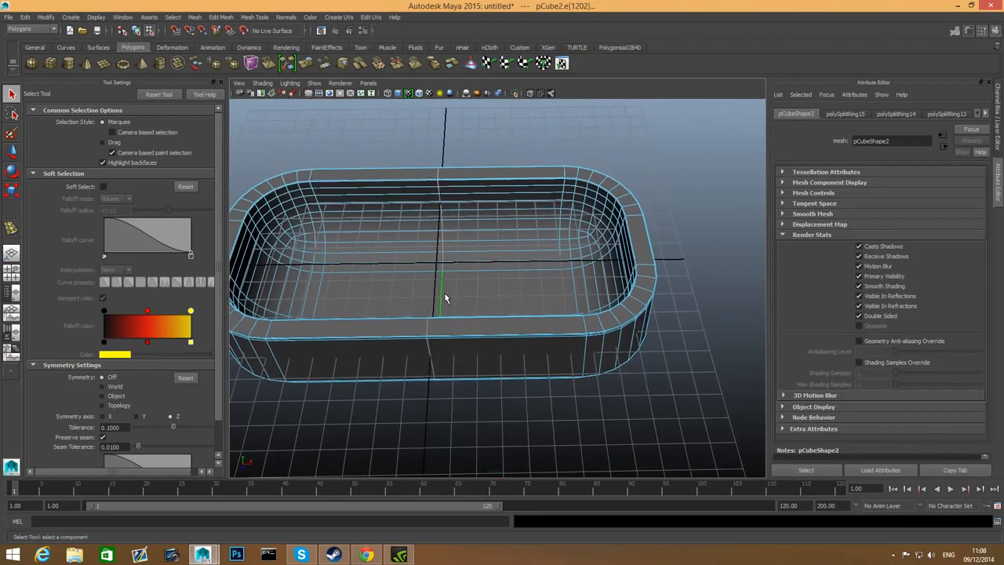
key("F8")
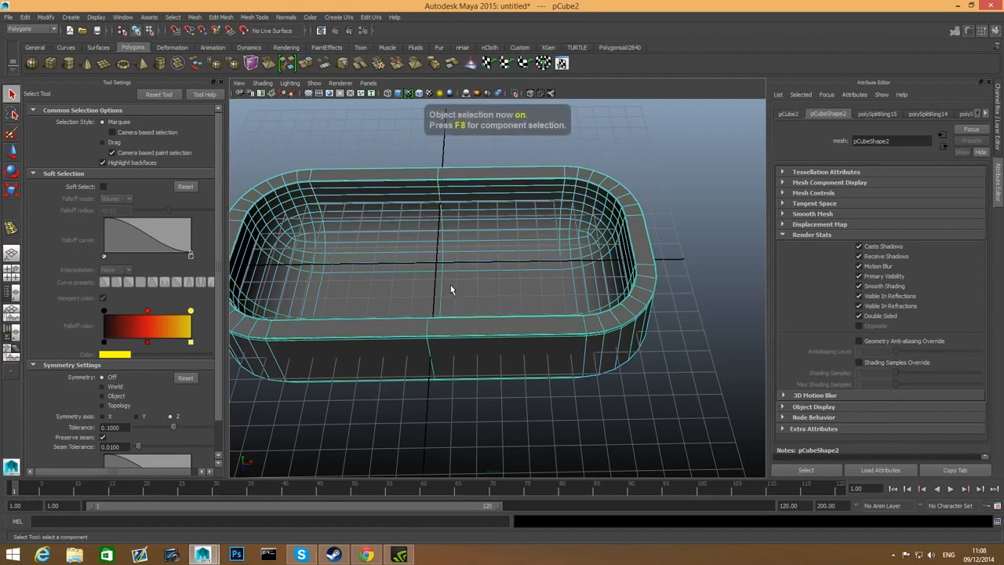
right_click(451, 290, "shift")
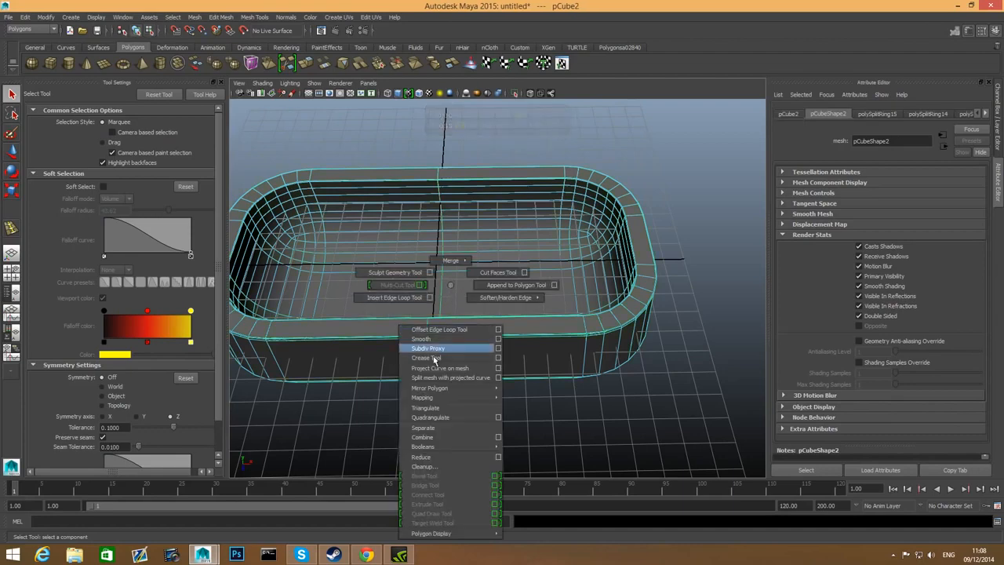
left_click(457, 332)
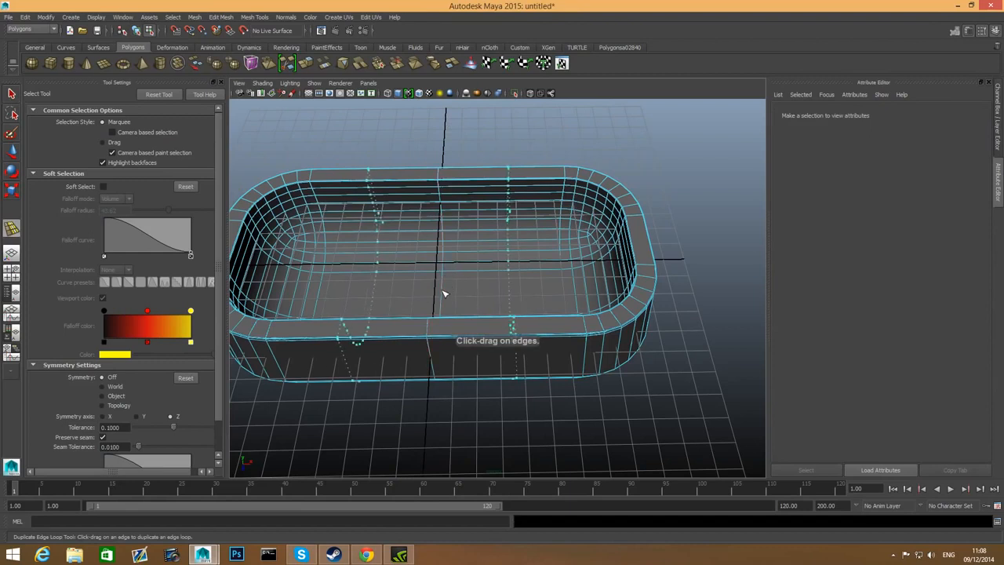
left_click_drag(453, 285, 459, 283)
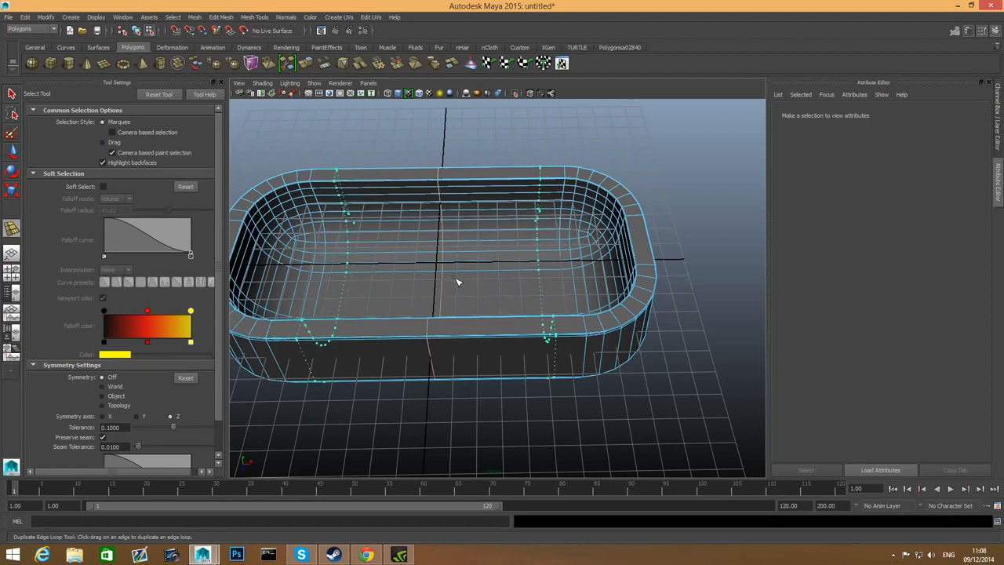
mouse_move(459, 283)
left_mouse_down()
mouse_move(437, 284)
mouse_move(452, 274)
left_mouse_up()
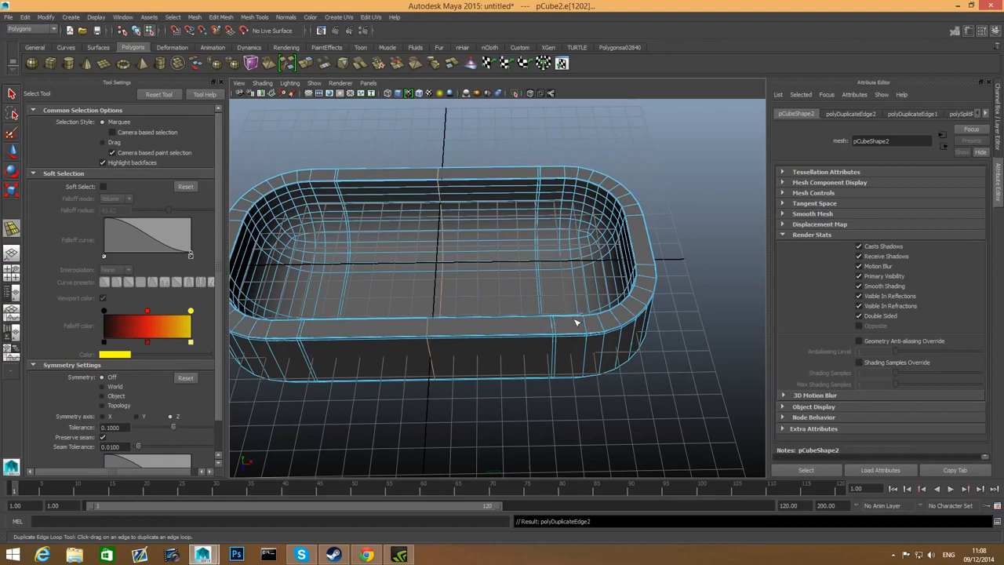
right_click_drag(486, 328, 740, 397, "alt")
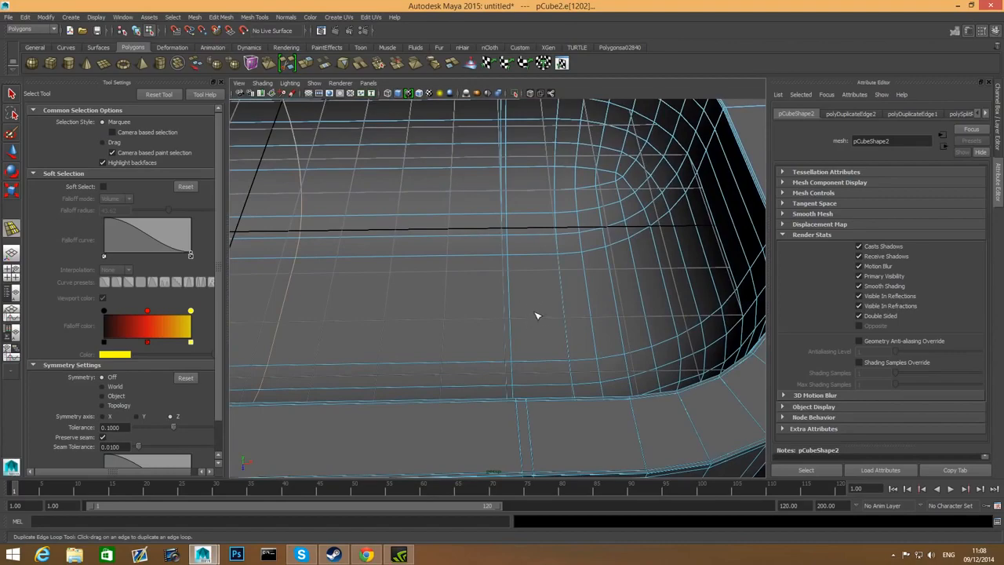
Step: Poke the wide central floor face beside the paired crosswise loops near the tub's rounded end
left_click_drag(517, 325, 525, 359, "alt")
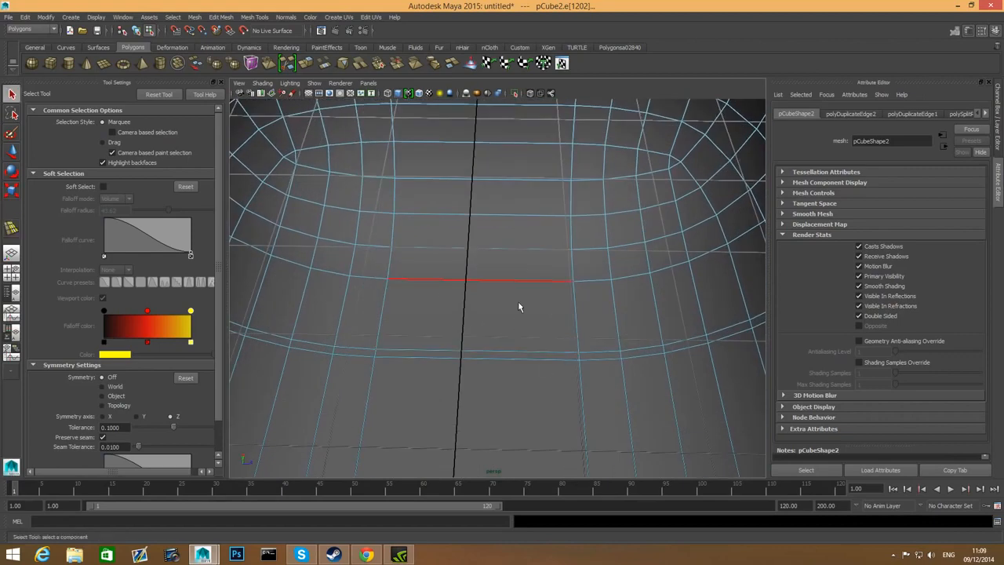
right_click_drag(518, 312, 526, 362)
left_click_drag(545, 364, 513, 366, "alt")
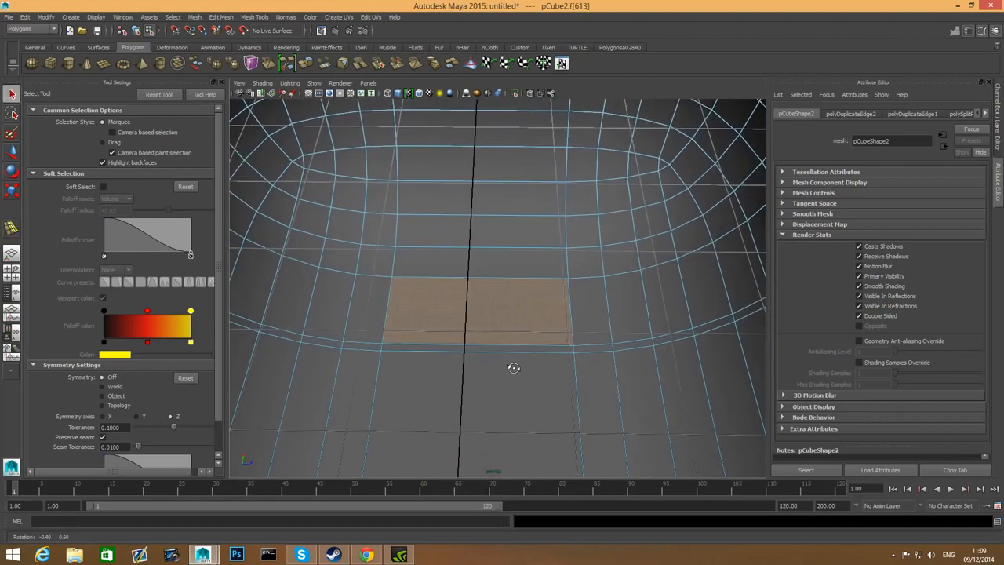
left_click(198, 17)
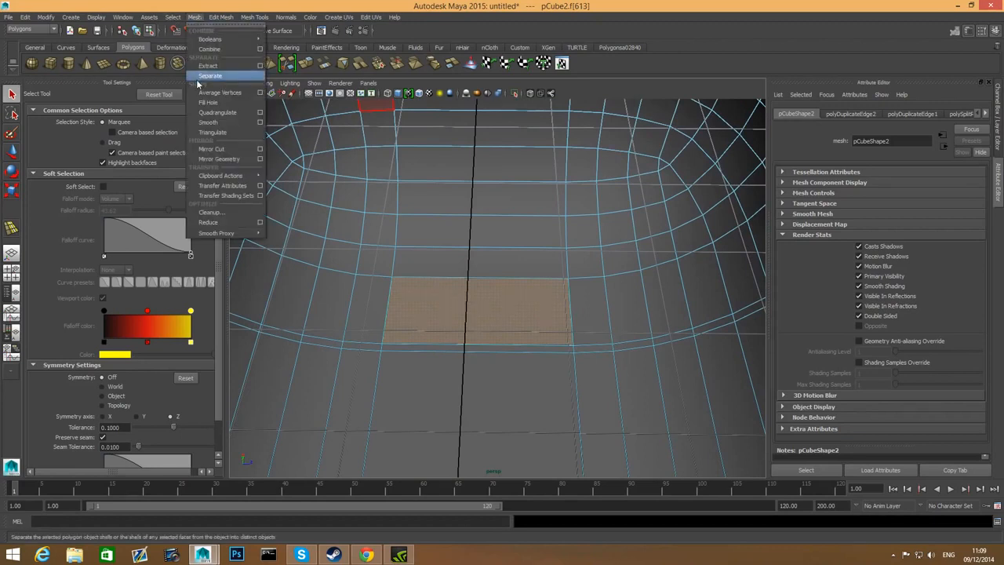
left_click(223, 17)
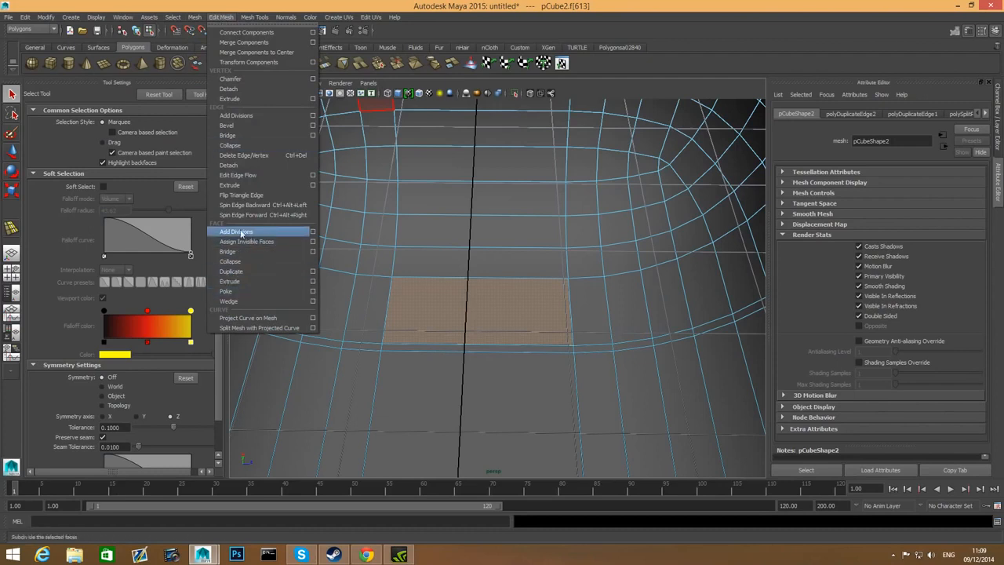
left_click(225, 293)
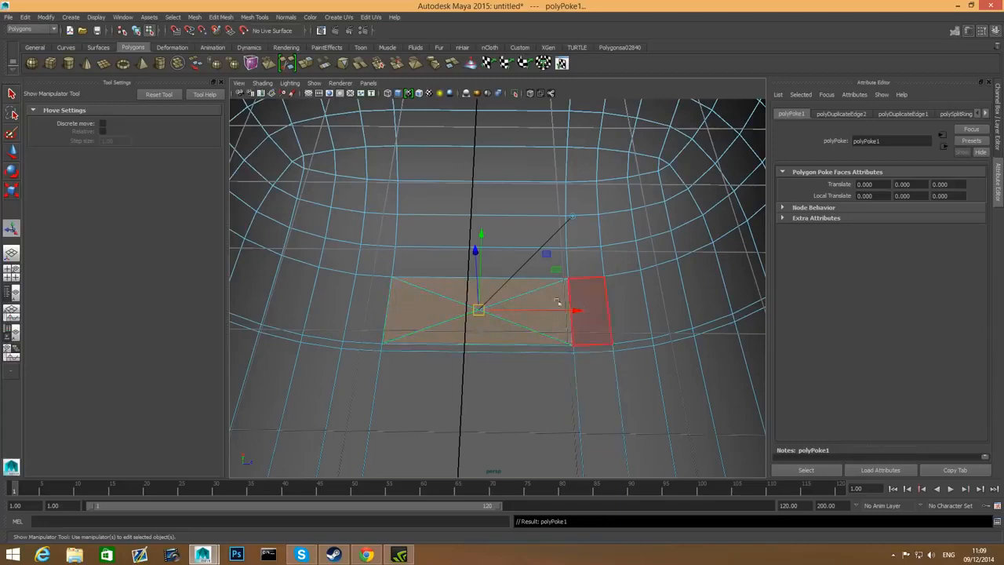
Step: Chamfer the vertex at the centre of the poked floor face into a small four-sided face
key("F8")
right_click_drag(481, 315, 446, 315)
left_click(479, 311)
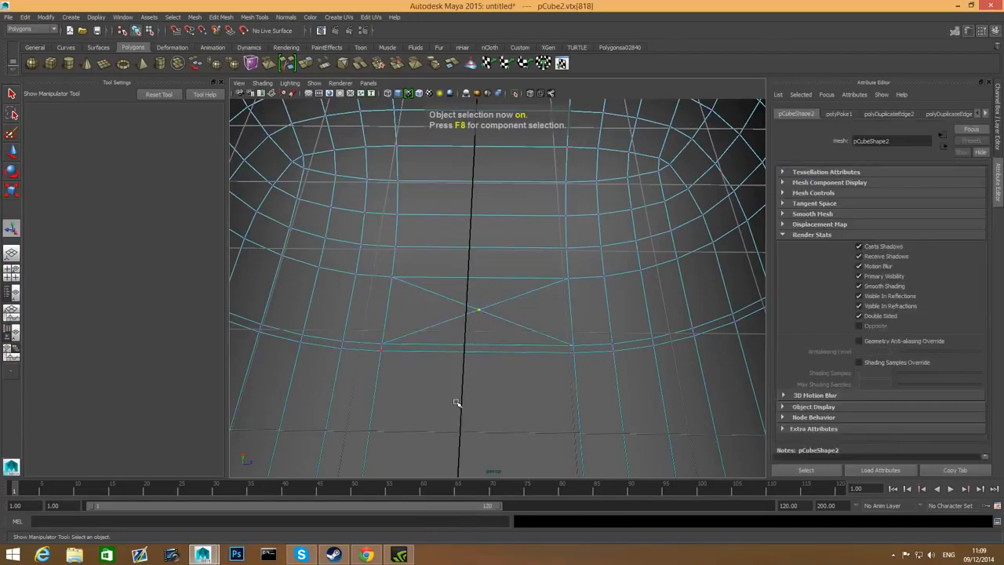
right_click_drag(485, 314, 506, 328, "shift")
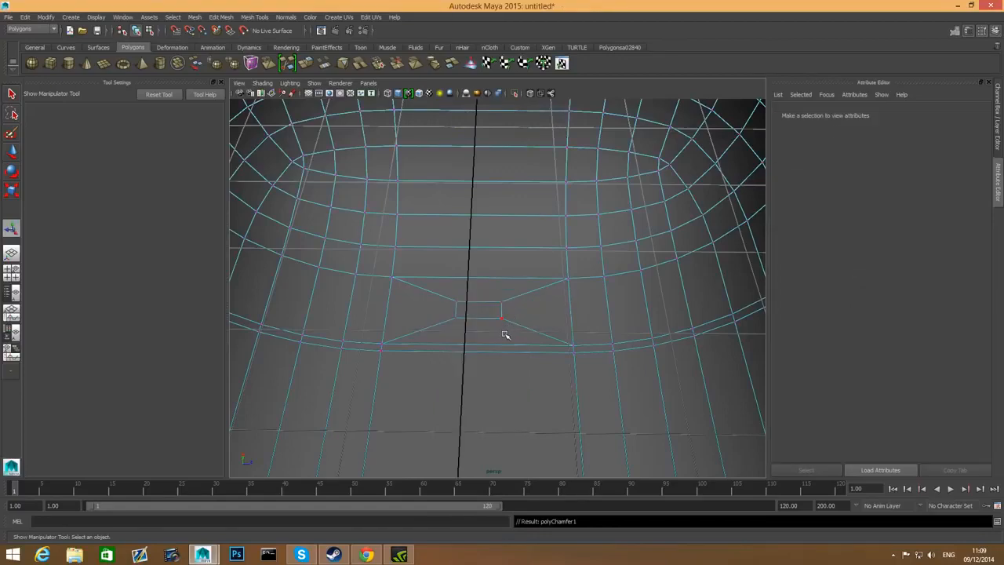
left_click_drag(505, 335, 522, 426, "alt")
right_click_drag(550, 403, 478, 404, "alt")
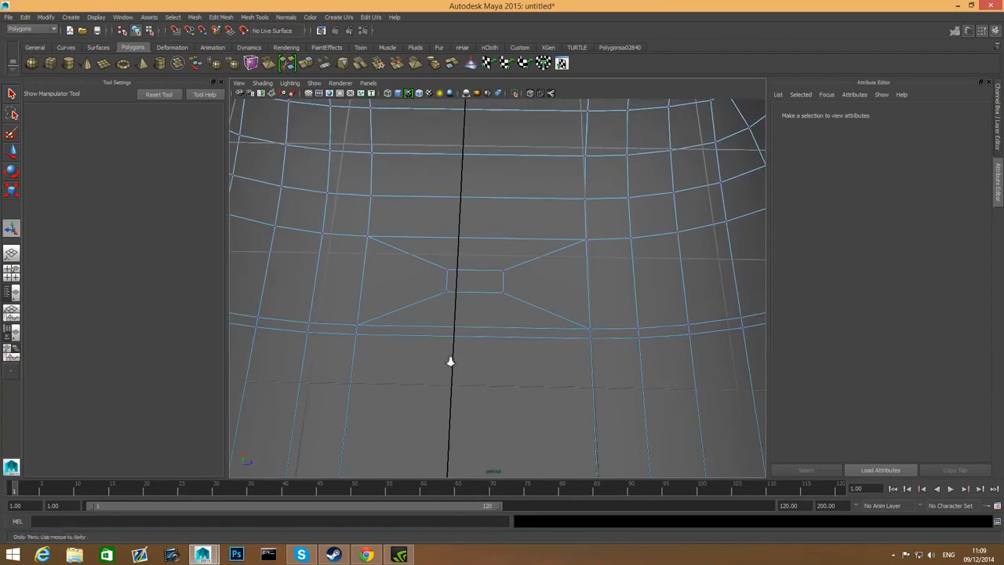
Step: Select the chamfered face's four corner vertices, scale them narrower across the tub, and enlarge them uniformly into a roughly square outline
right_click_drag(450, 362, 525, 312, "alt")
left_click_drag(430, 251, 520, 309)
left_click_drag(520, 352, 504, 350, "alt")
scroll(503, 348, "down", 2)
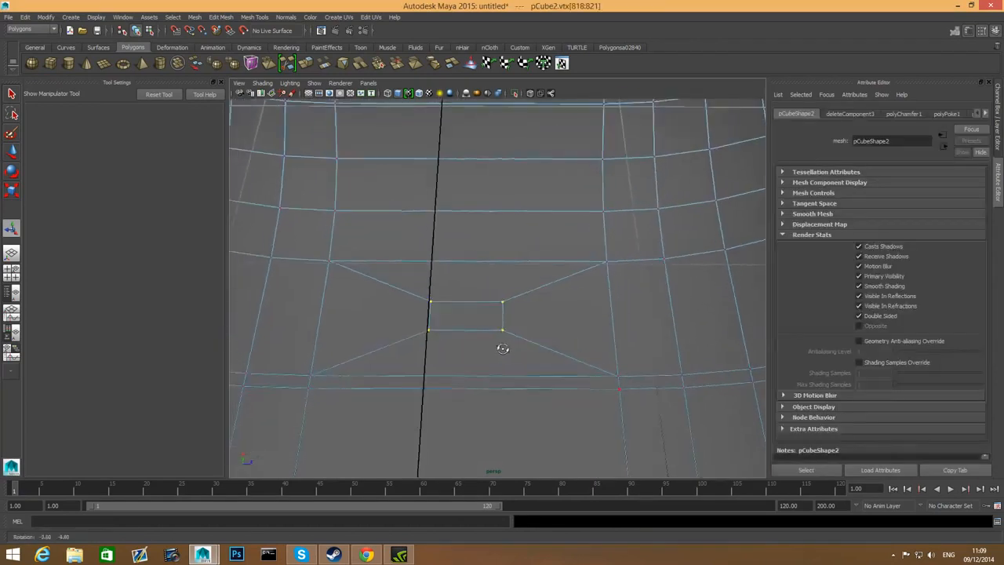
scroll(503, 348, "down", 6)
left_click_drag(552, 380, 521, 350, "alt")
scroll(521, 350, "up", 8)
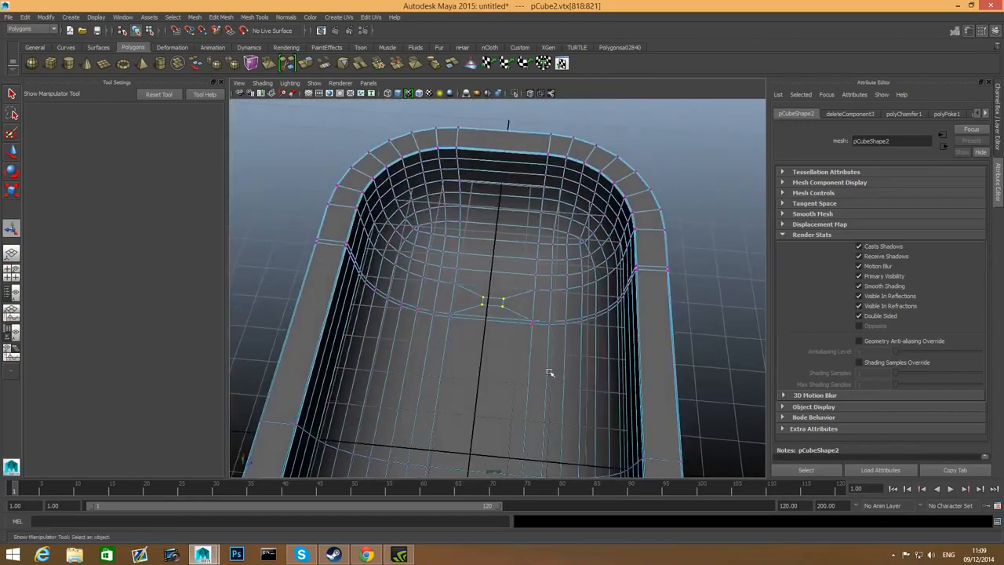
key("r")
left_click_drag(514, 384, 510, 369, "alt")
left_click_drag(387, 359, 434, 368)
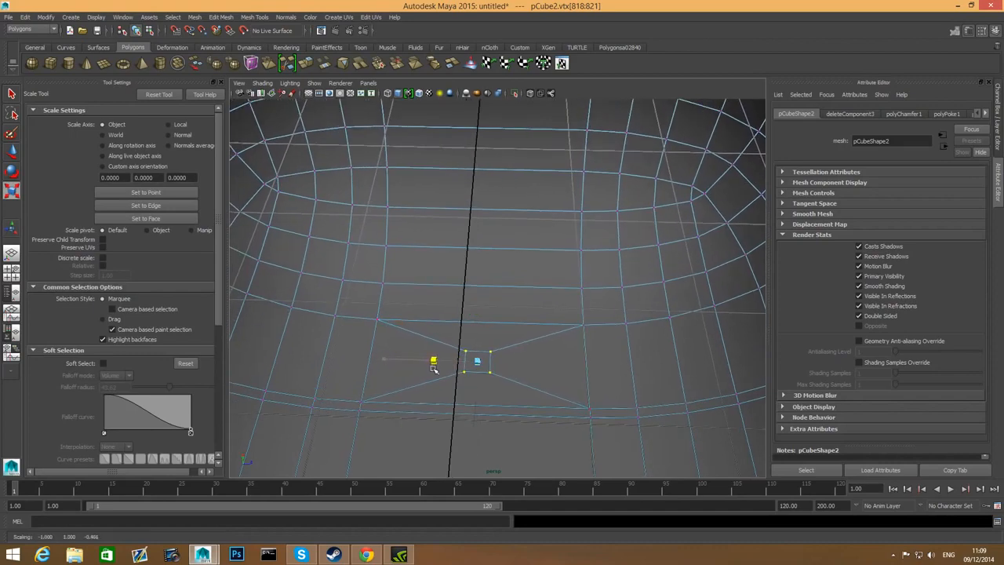
left_click_drag(495, 390, 506, 407, "alt")
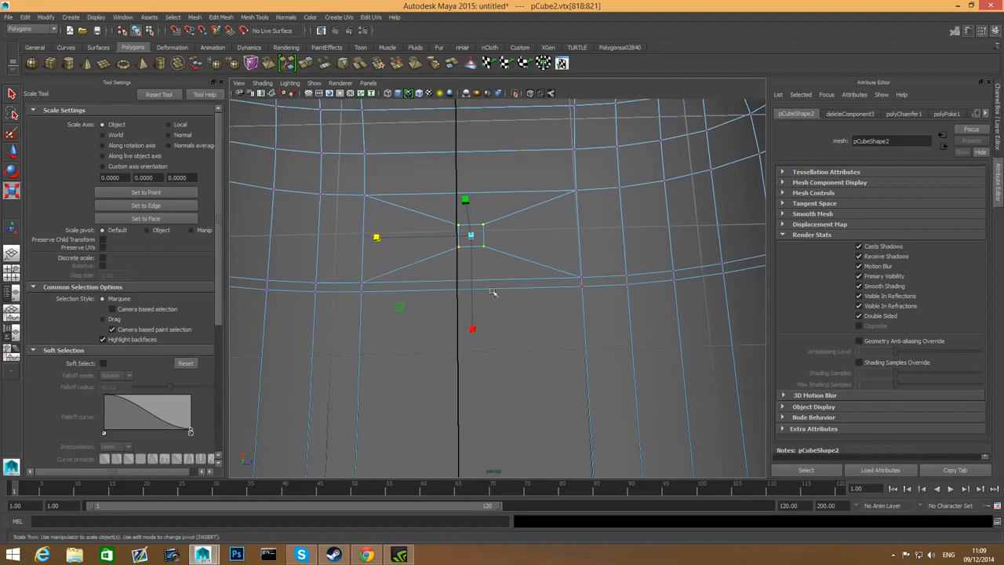
left_click_drag(472, 240, 491, 313)
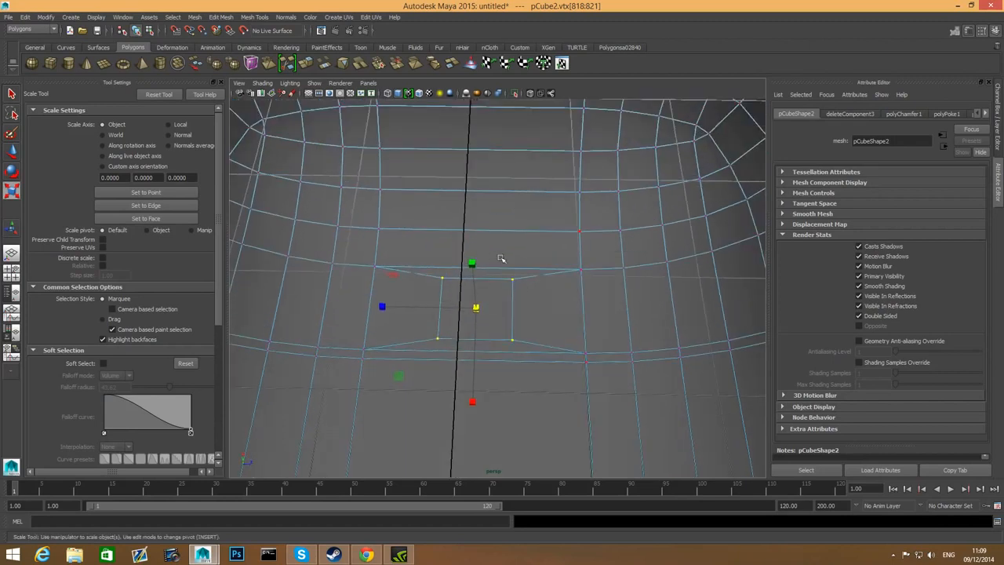
Step: Split the edge rings crosswise and lengthwise through the middle of the square floor face, dividing it into four
right_click_drag(512, 313, 516, 333)
left_click(512, 315)
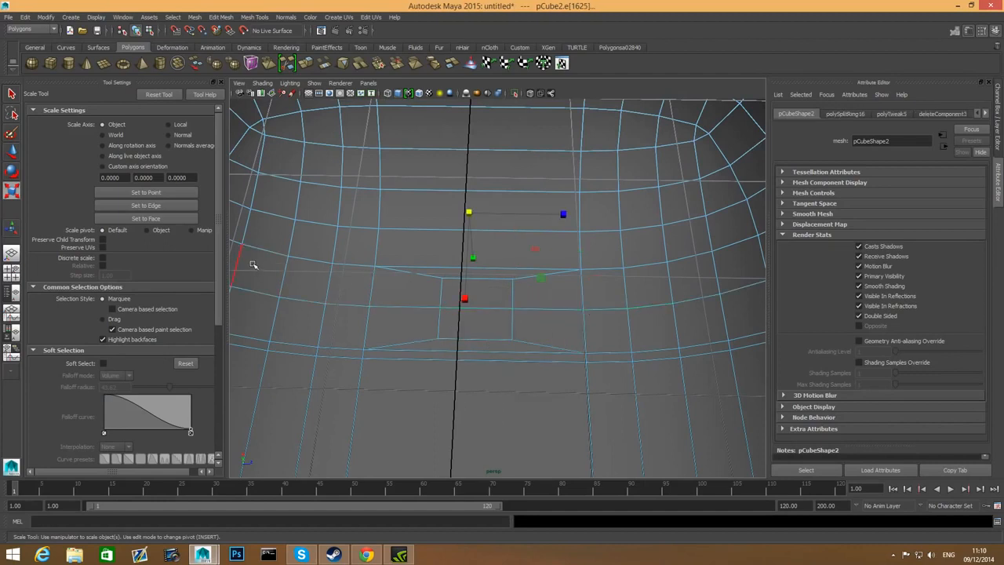
left_click(483, 287)
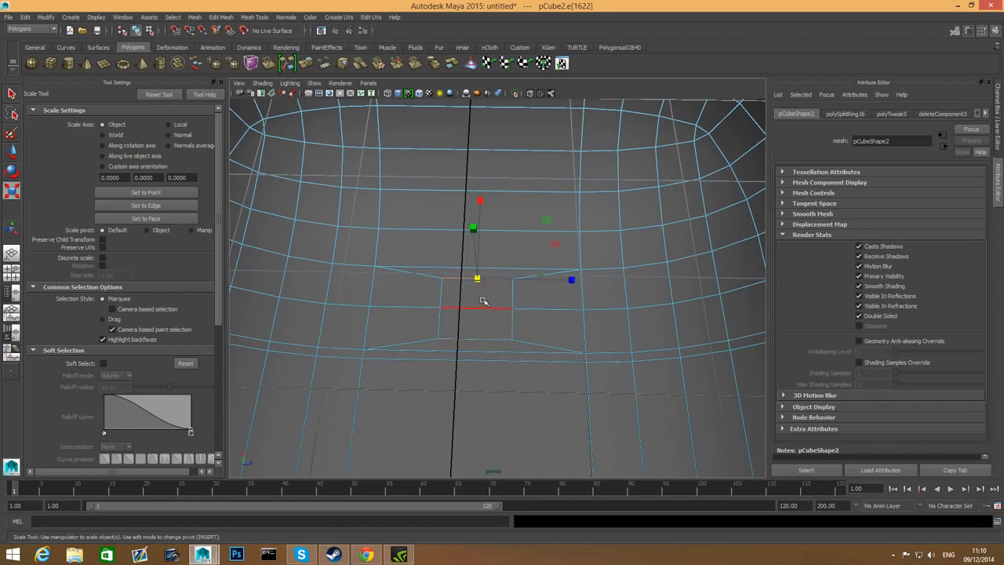
right_click_drag(487, 292, 518, 330, "shift")
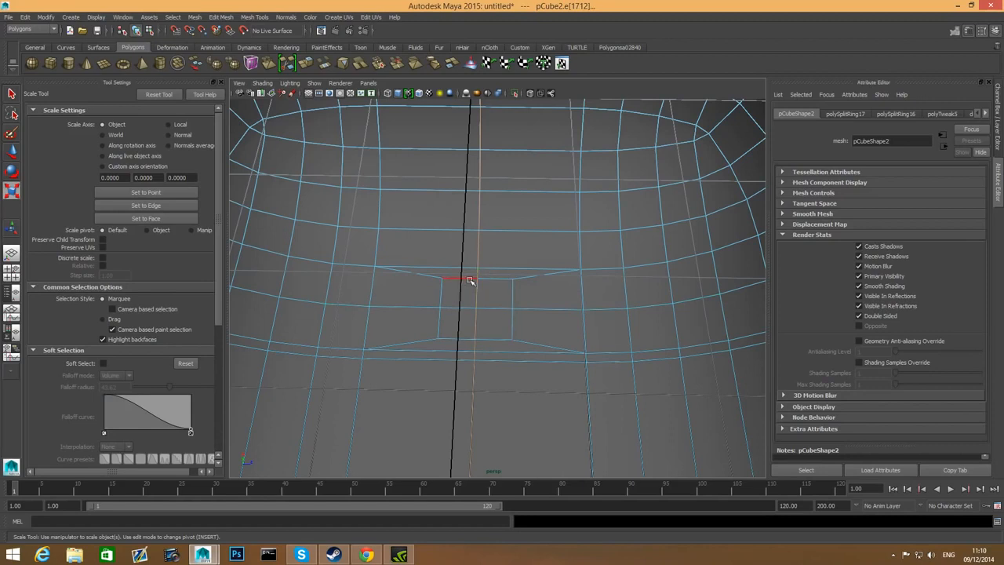
right_click_drag(485, 314, 453, 318)
left_click(477, 307)
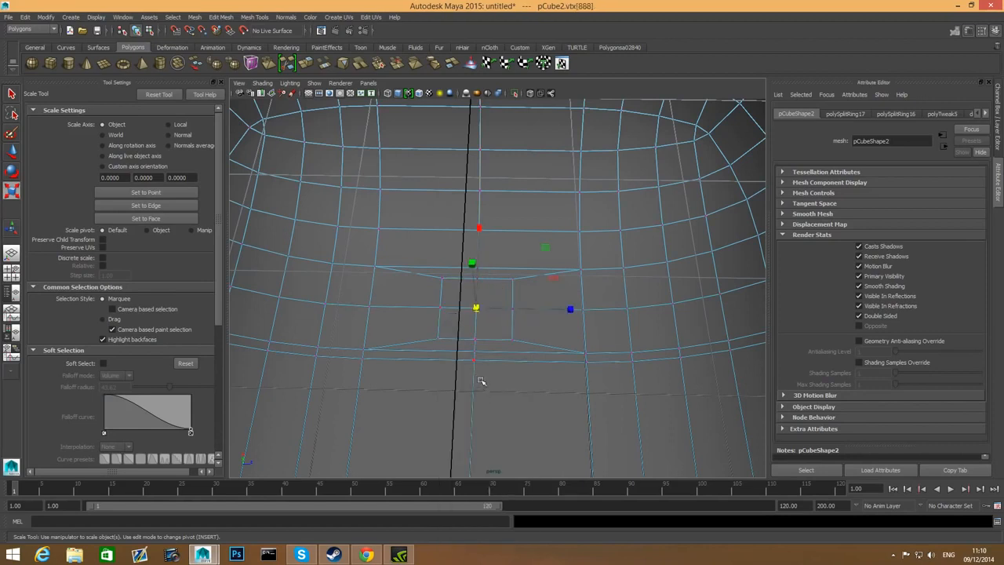
left_click_drag(481, 381, 489, 402, "alt")
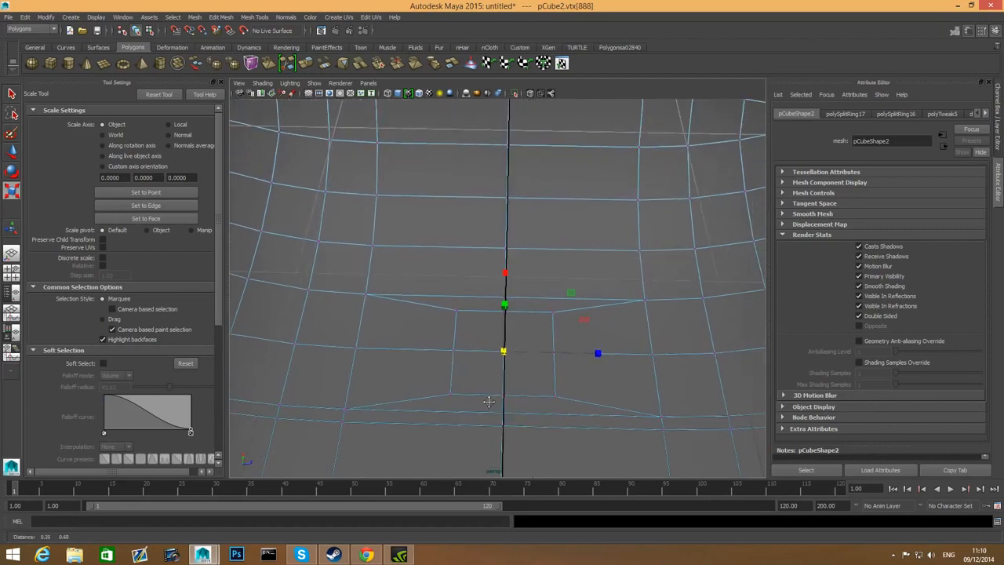
Step: Select the four small faces inside the square outline and delete them to open a drain hole
right_click_drag(502, 368, 480, 342)
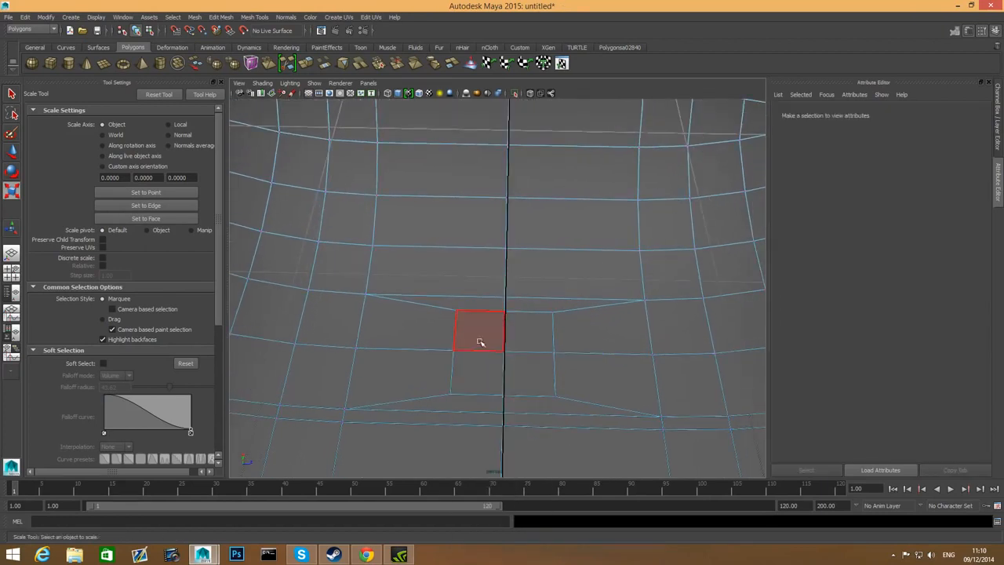
left_click(480, 342)
left_click(524, 336, "shift")
left_click(518, 366, "shift")
left_click(485, 369, "shift")
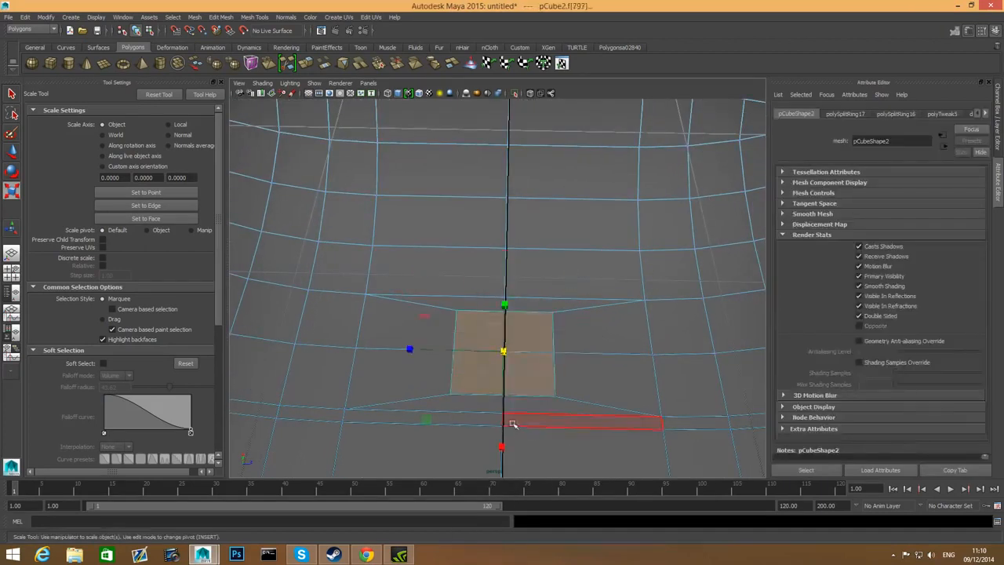
key("Delete")
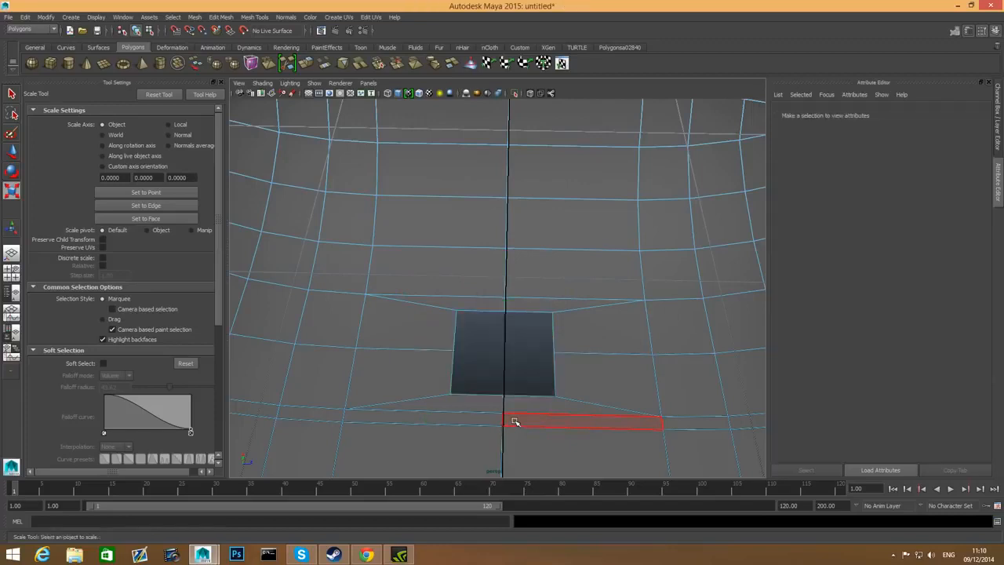
Step: Preview the tub smoothed to examine the drain hole's shape, and return to the unsmoothed display
key("3")
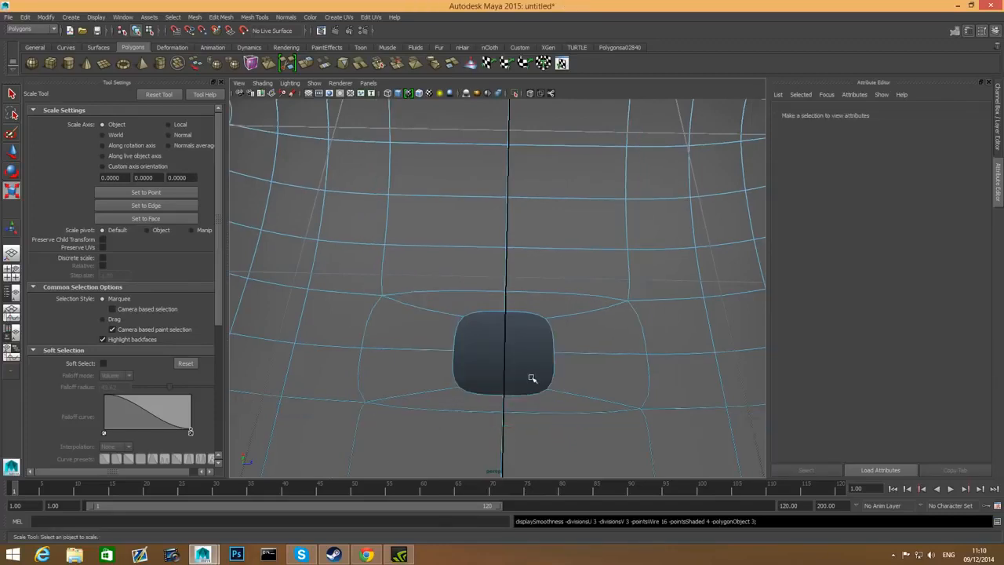
left_click_drag(532, 379, 532, 392, "alt")
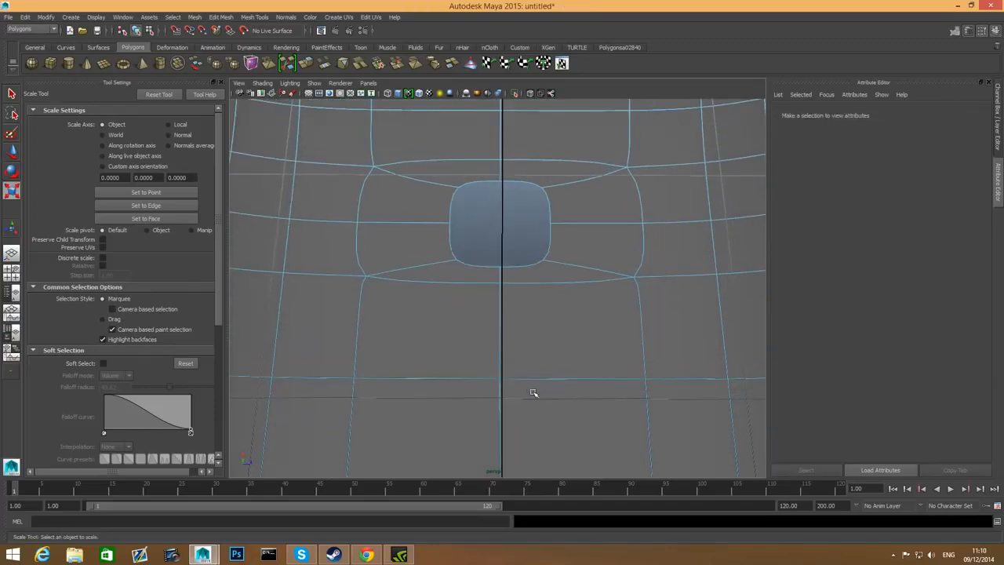
scroll(442, 386, "down", 6)
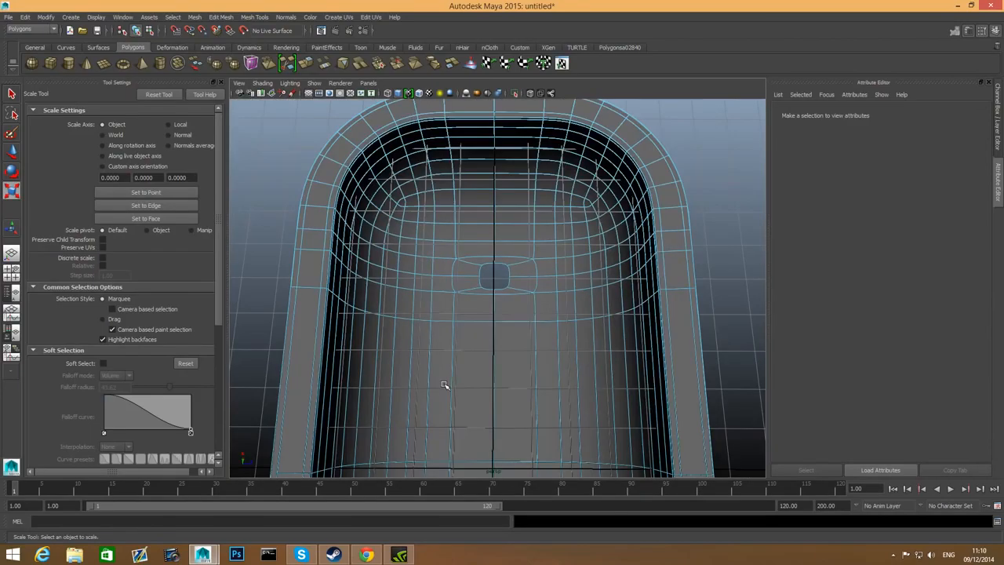
left_click_drag(442, 386, 466, 352, "alt")
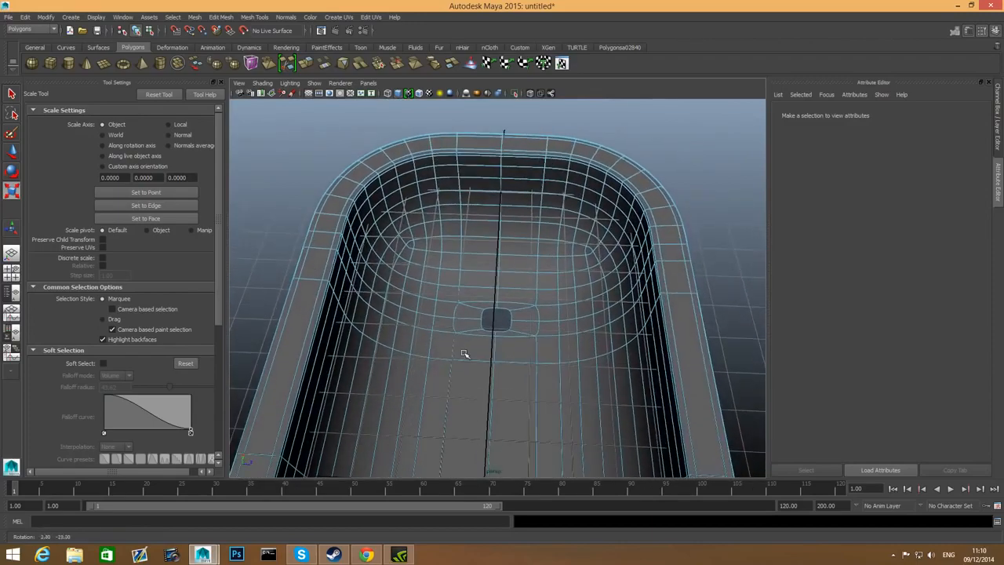
right_click_drag(466, 353, 685, 442, "alt")
left_click_drag(588, 354, 527, 324)
key("1")
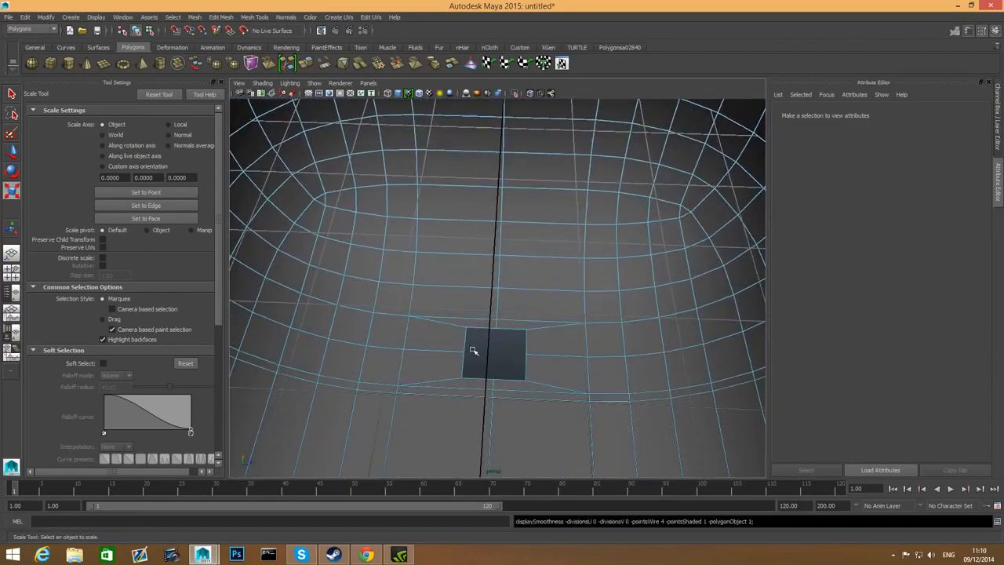
Step: Select the drain hole's four corner vertices and scale them inward uniformly to form an octagonal outline
left_click_drag(473, 351, 545, 390, "alt")
right_click_drag(549, 330, 497, 329)
left_click(538, 315)
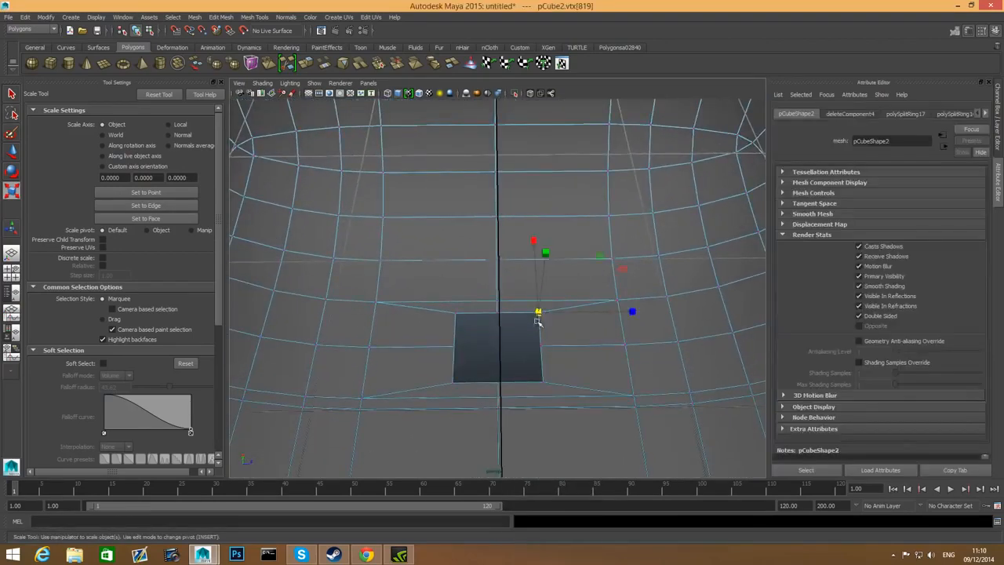
left_click(456, 313, "shift")
left_click(452, 383, "shift")
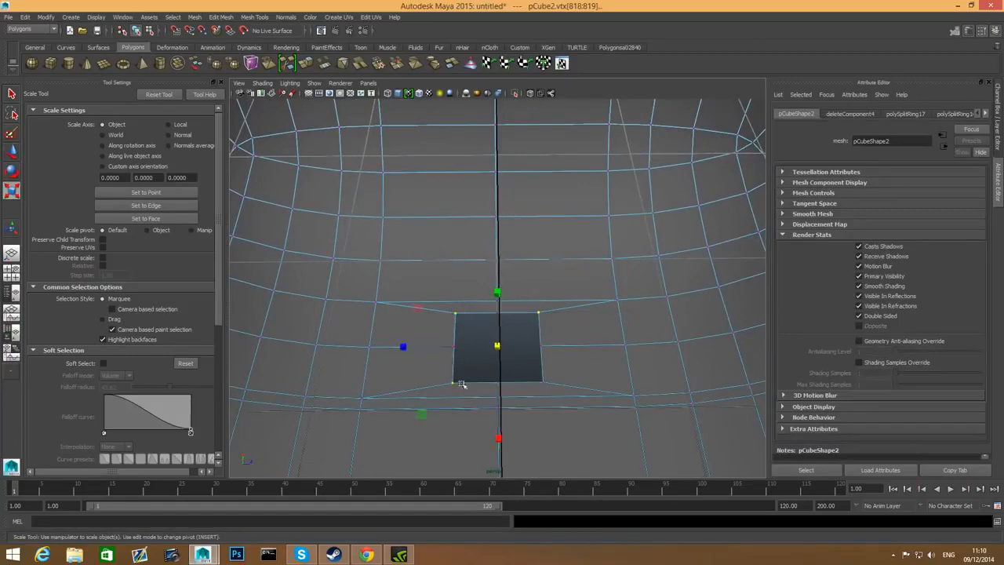
left_click(542, 383, "shift")
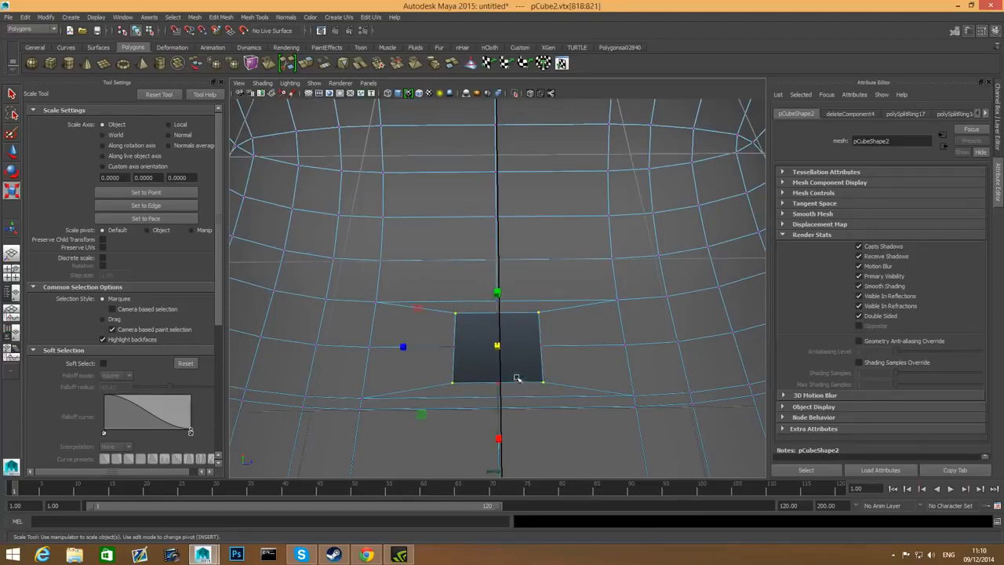
left_click_drag(498, 346, 447, 348)
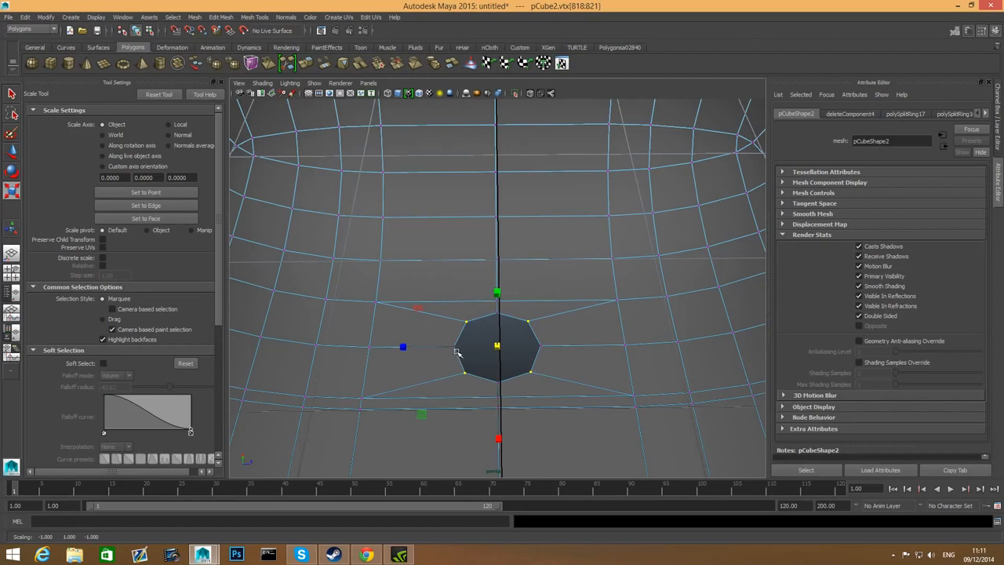
Step: Display the tub smoothed, select all the drain hole's border vertices and scale them slightly narrower across the tub to even out the circle
key("3")
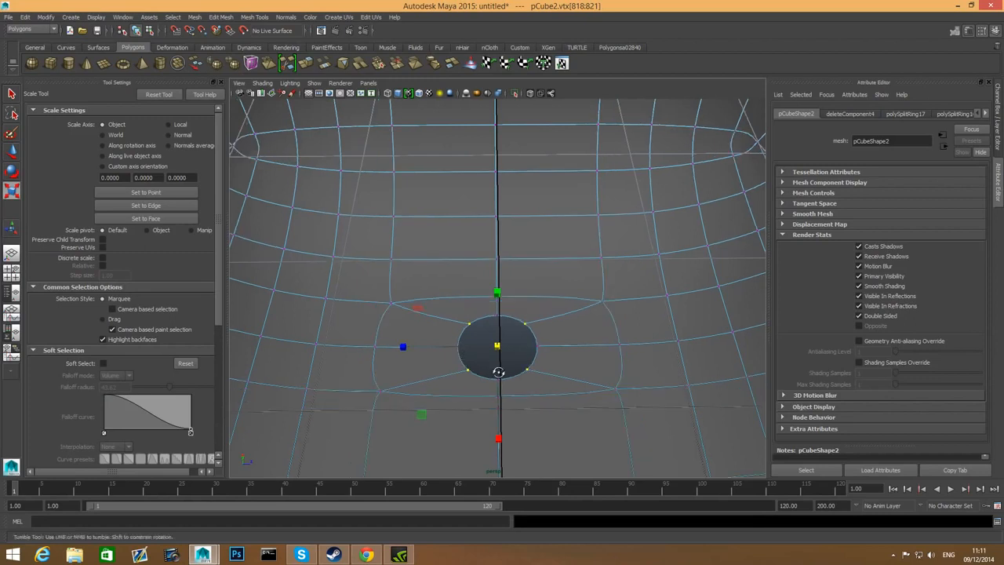
left_click_drag(498, 372, 496, 293, "alt")
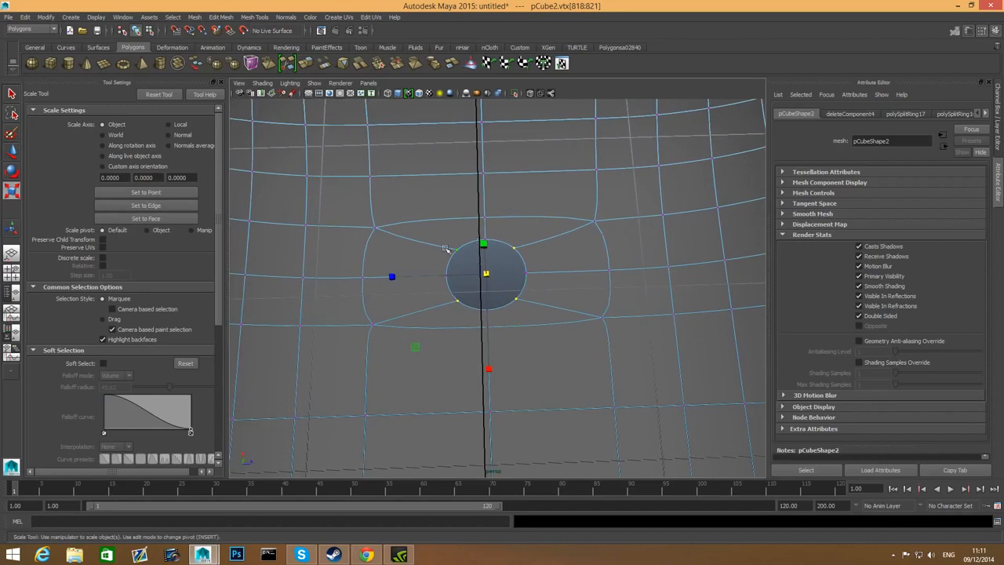
left_click_drag(433, 237, 543, 323)
left_click_drag(548, 312, 545, 314)
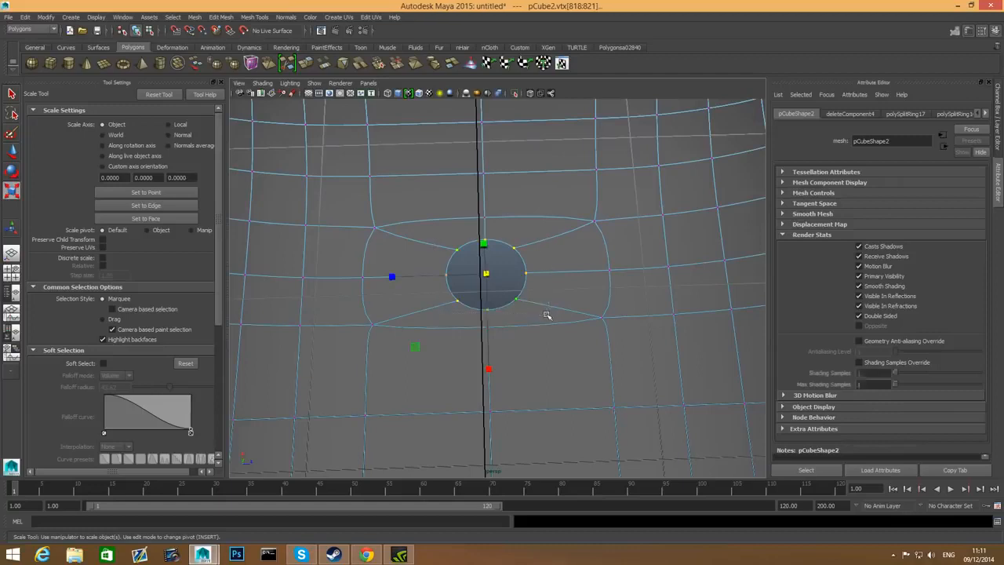
left_click_drag(397, 277, 405, 283)
Step: Return to object selection, examine the smoothed drain hole in the tub floor, and restore the unsmoothed display
right_click_drag(459, 309, 471, 339)
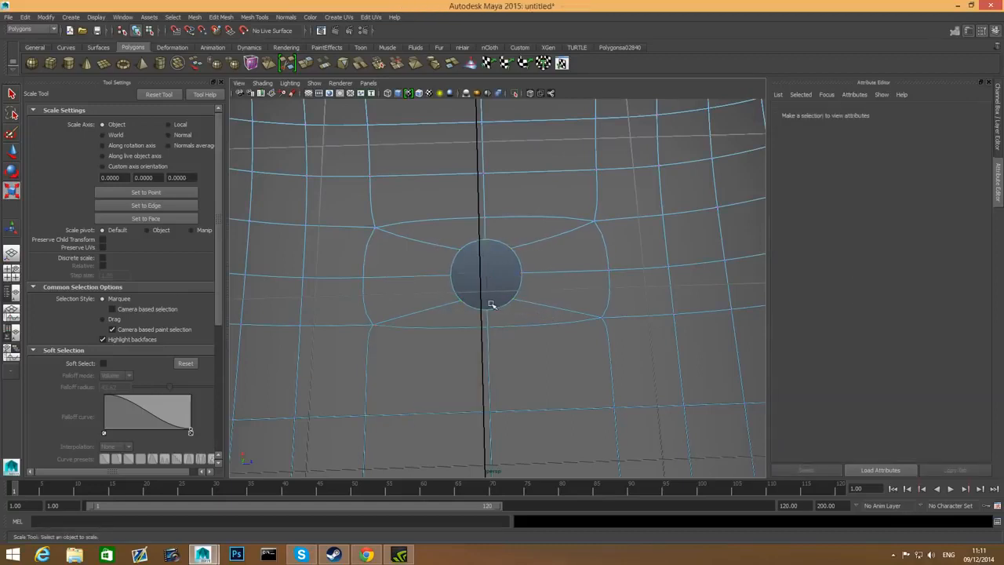
left_click(507, 307)
key("F8")
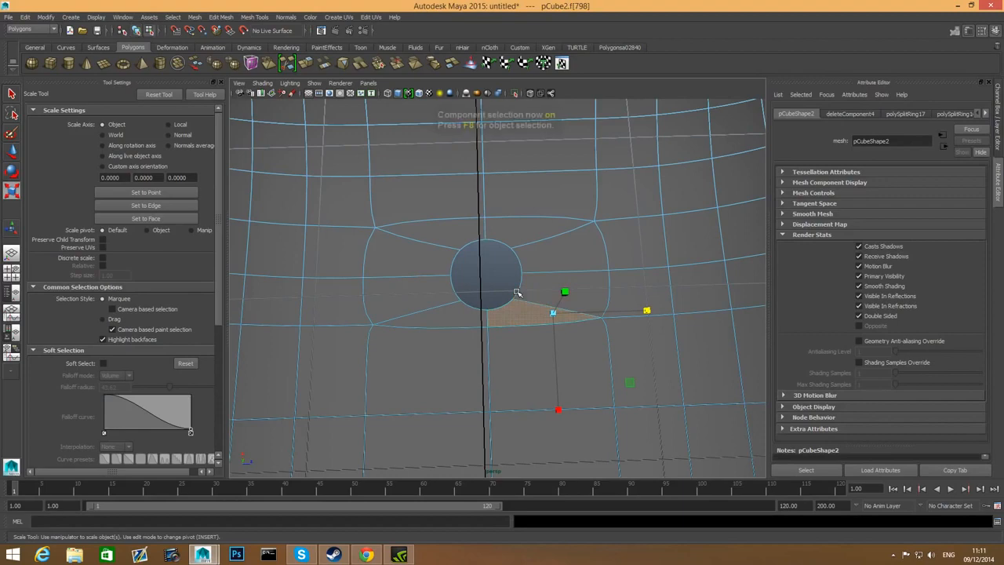
left_click_drag(511, 293, 541, 276, "alt")
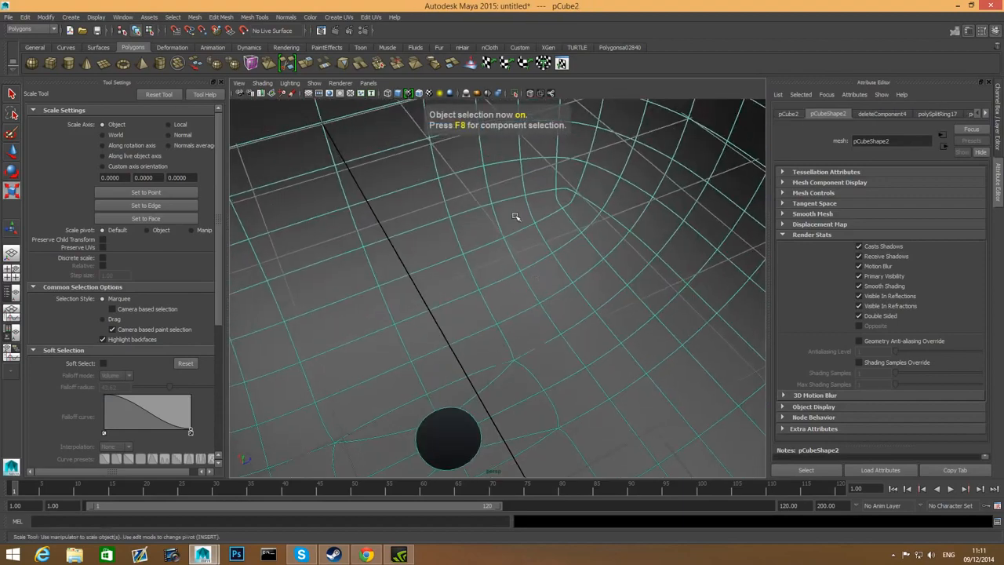
left_click_drag(450, 378, 524, 318, "alt")
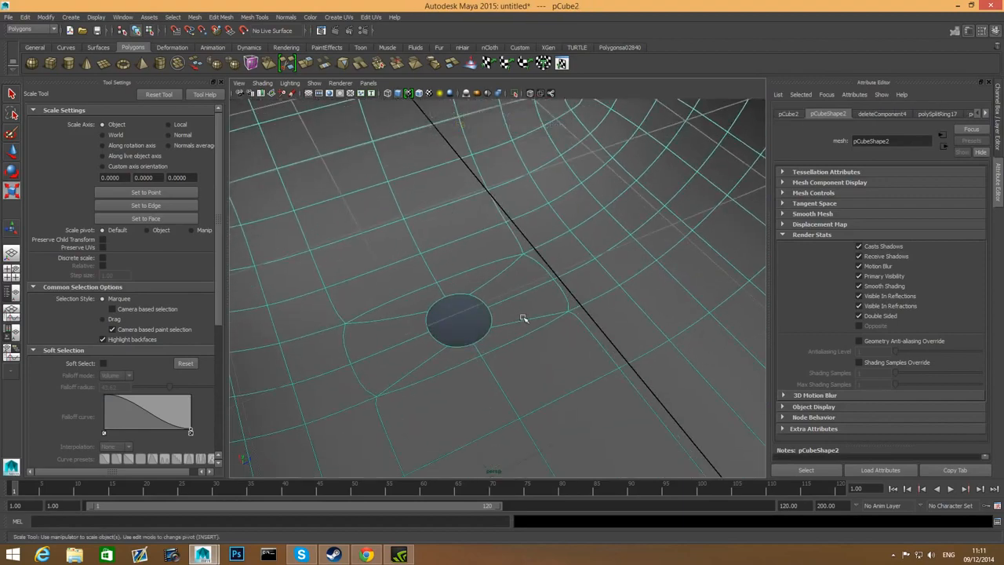
key("1")
right_click_drag(455, 323, 533, 338, "alt")
left_click_drag(533, 338, 614, 365, "alt")
right_click_drag(582, 350, 596, 357, "alt")
left_click_drag(596, 357, 572, 303, "alt")
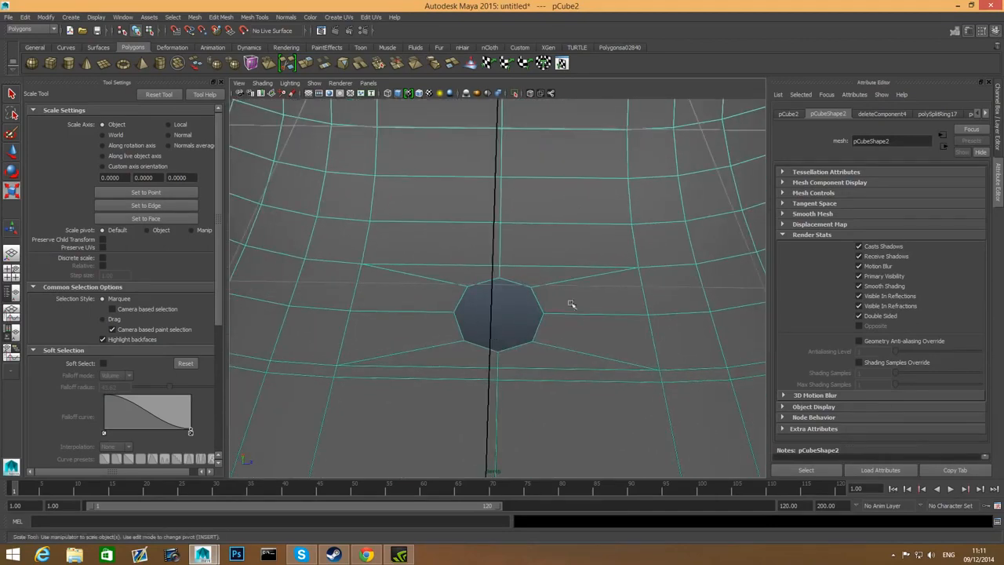
Step: Select the drain hole's complete border edge loop and extrude it slightly inward as a narrow rim ring
right_click_drag(577, 299, 577, 284)
double_click(540, 321)
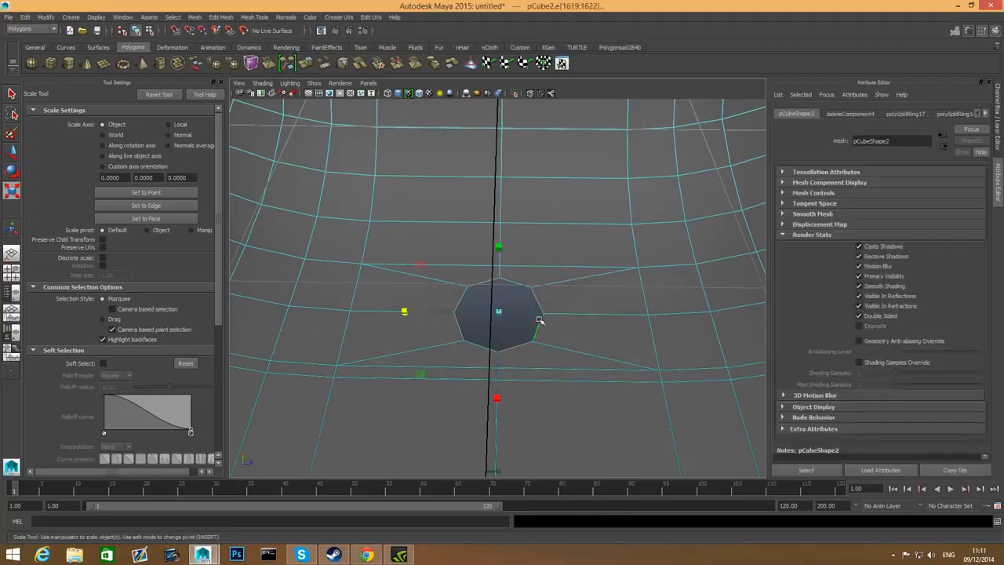
left_click(289, 64)
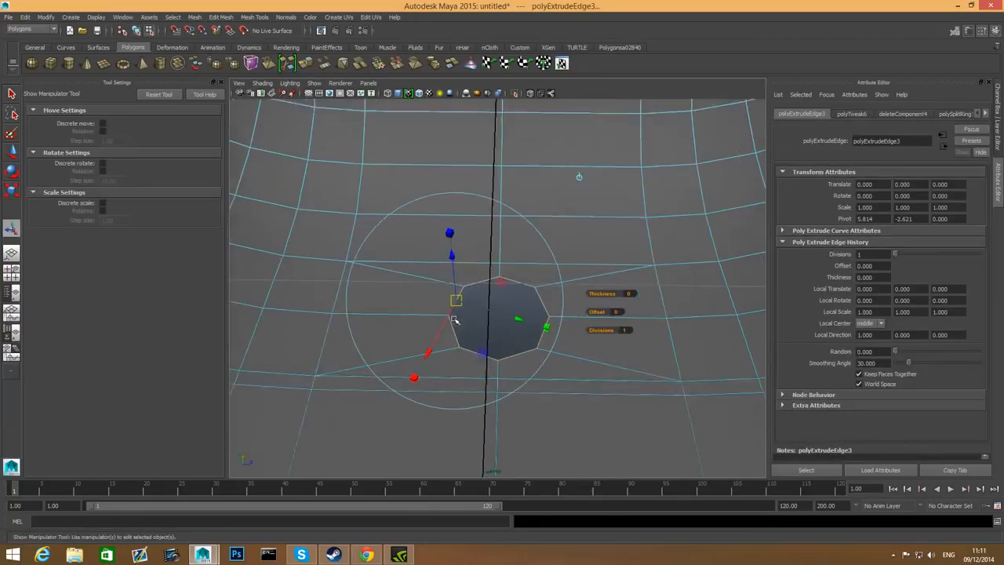
scroll(455, 314, "up", 5)
scroll(457, 326, "down", 3)
scroll(459, 325, "down", 3)
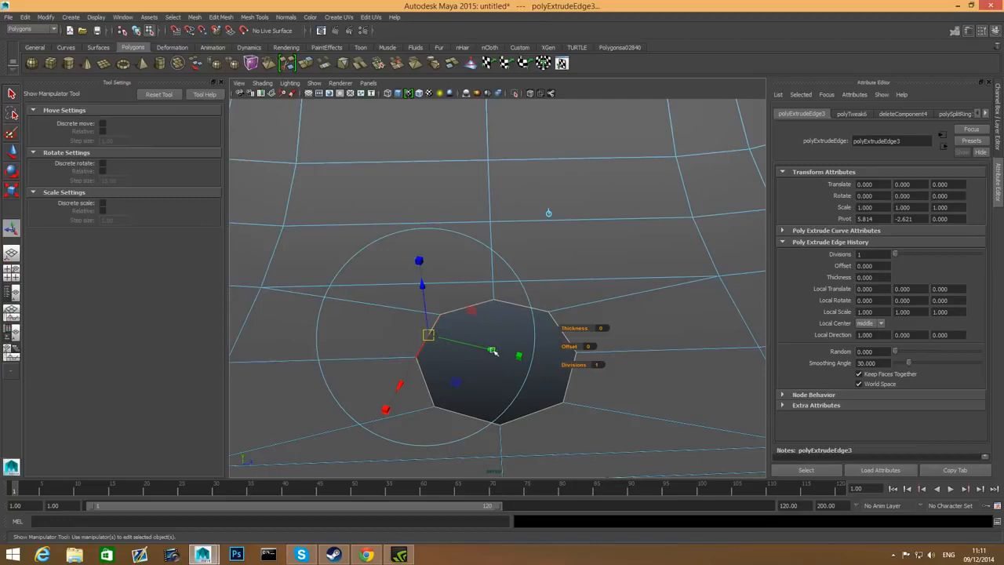
left_click_drag(493, 350, 498, 350)
Step: Extrude the drain hole's inner border edges again, offsetting them inward by 0.014 as a second rim ring
left_click(310, 63)
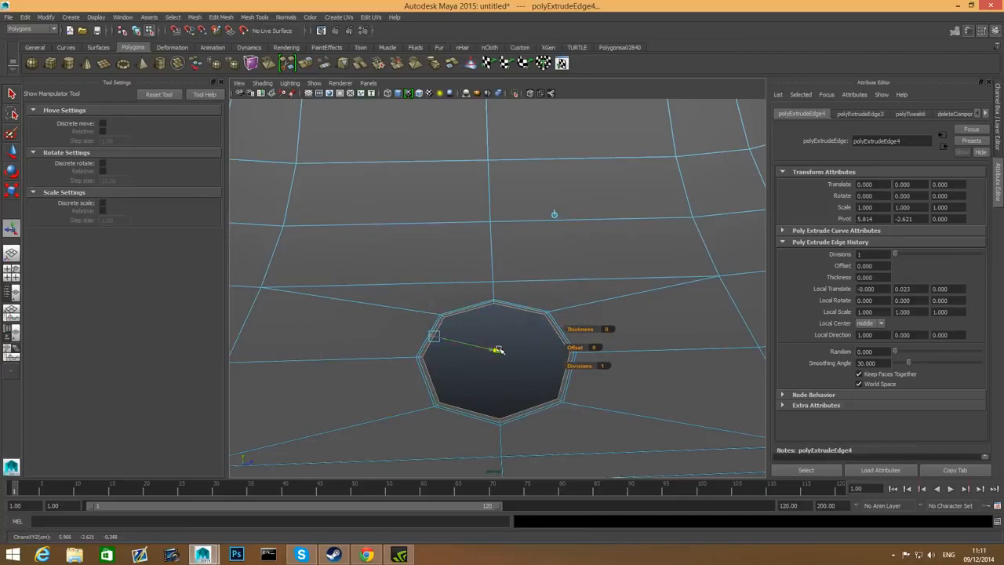
left_click_drag(498, 350, 496, 350)
right_click_drag(496, 350, 577, 356, "alt")
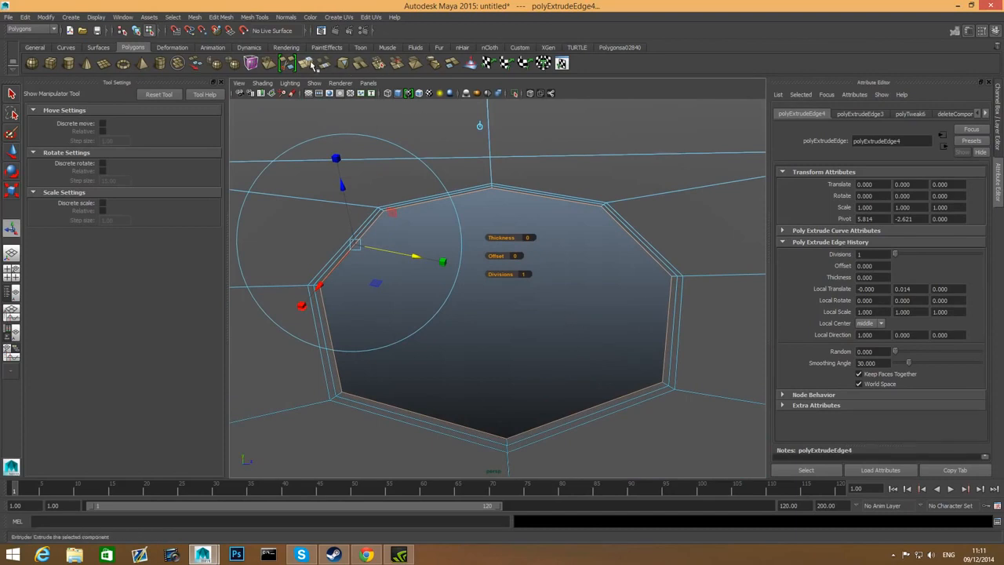
Step: Extrude the hole's inner border edges three times, moving each new ring about 0.005 straight down to form the drain's wall
left_click(309, 62)
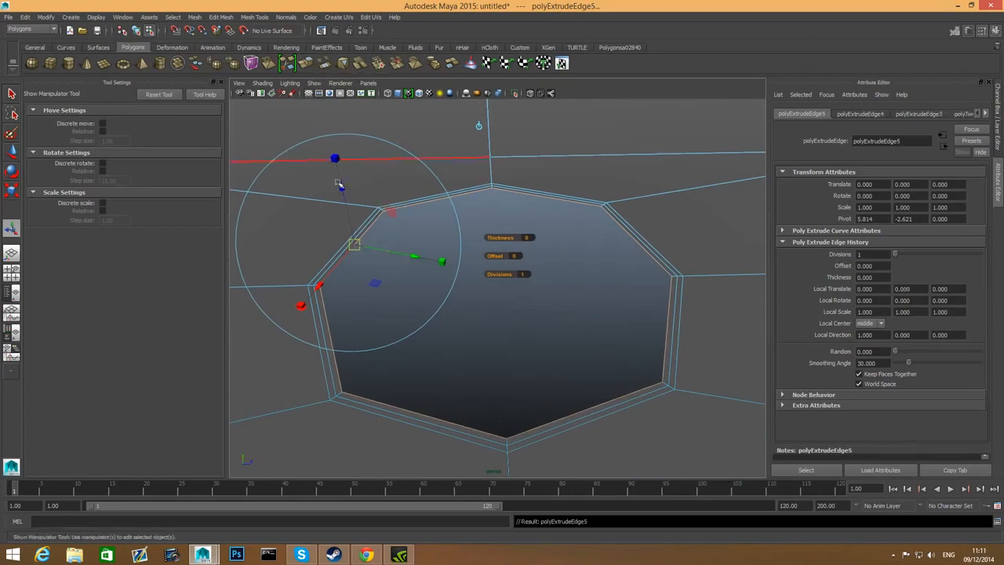
key("w")
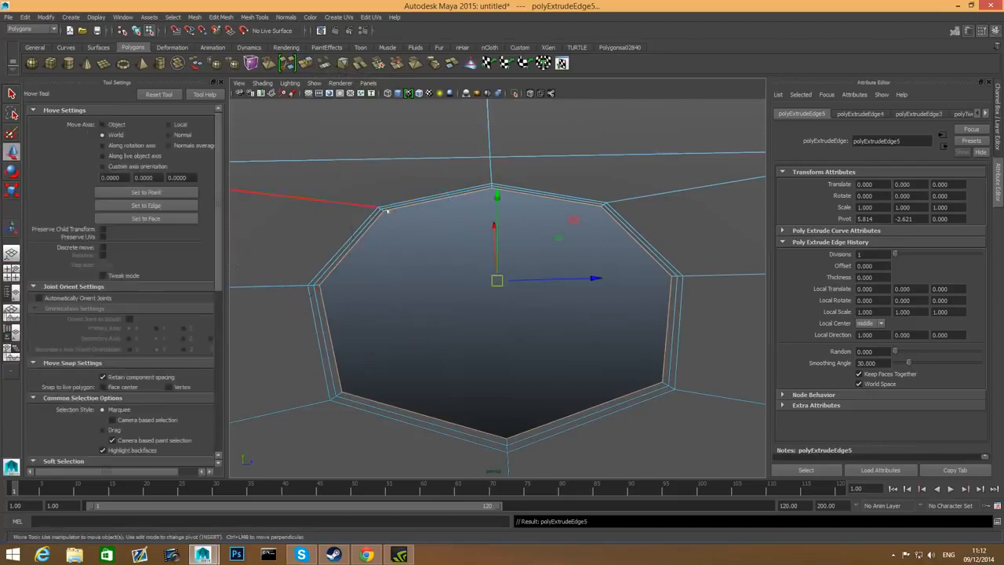
left_click_drag(499, 198, 497, 197)
mouse_move(518, 240)
left_mouse_down("alt")
mouse_move(528, 230)
mouse_move(517, 221)
left_mouse_up("alt")
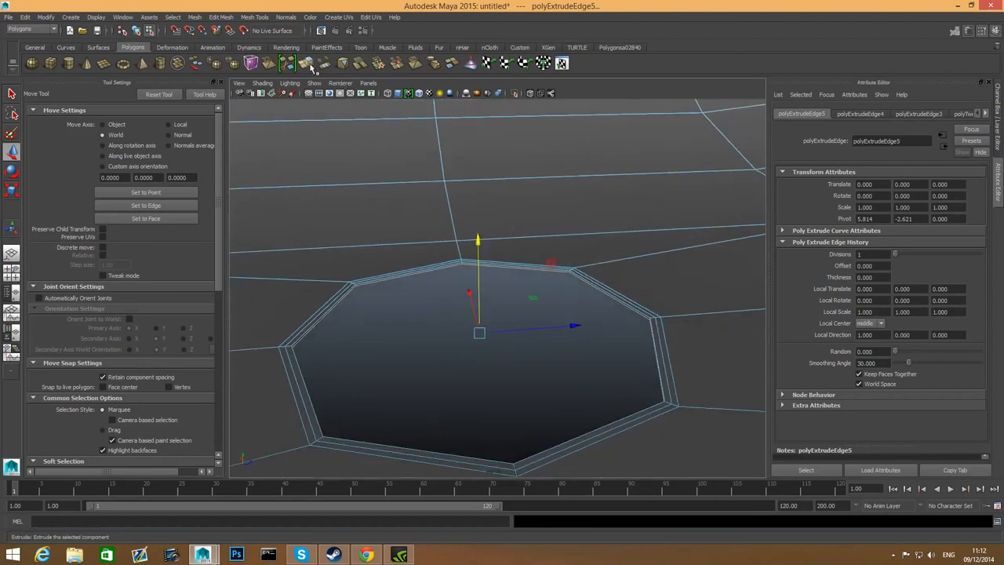
left_click(306, 63)
key("w")
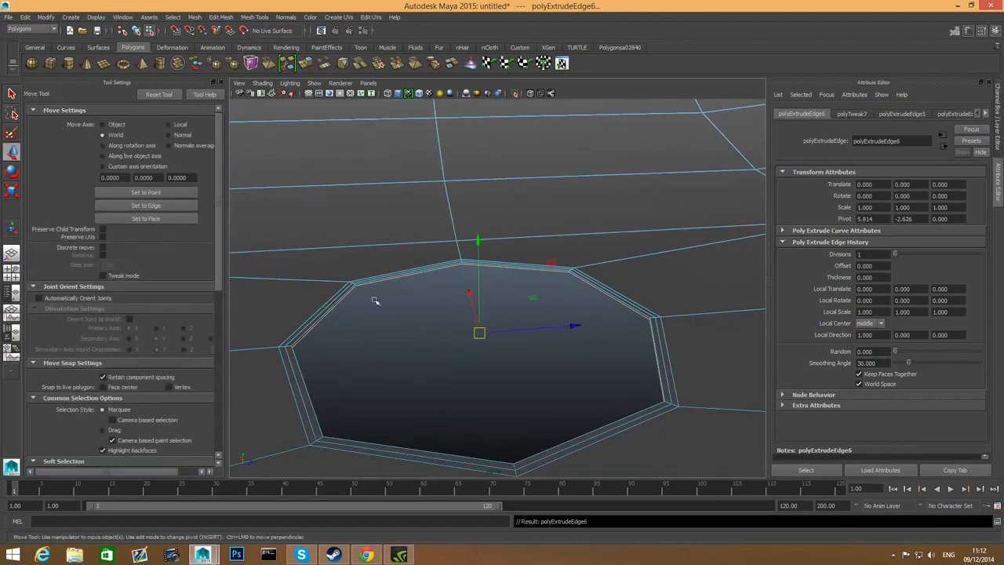
left_click_drag(480, 247, 481, 245)
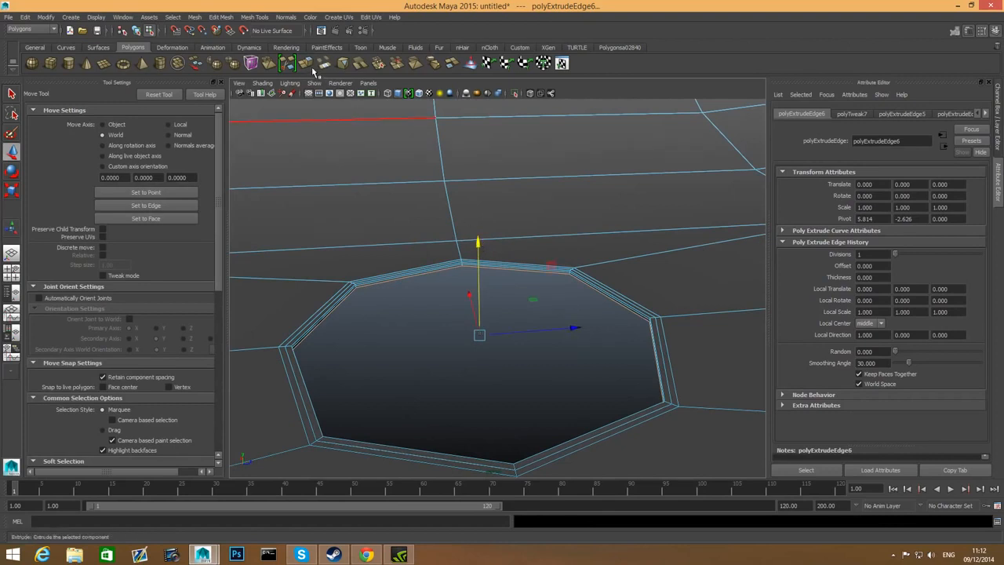
key("ctrl+e")
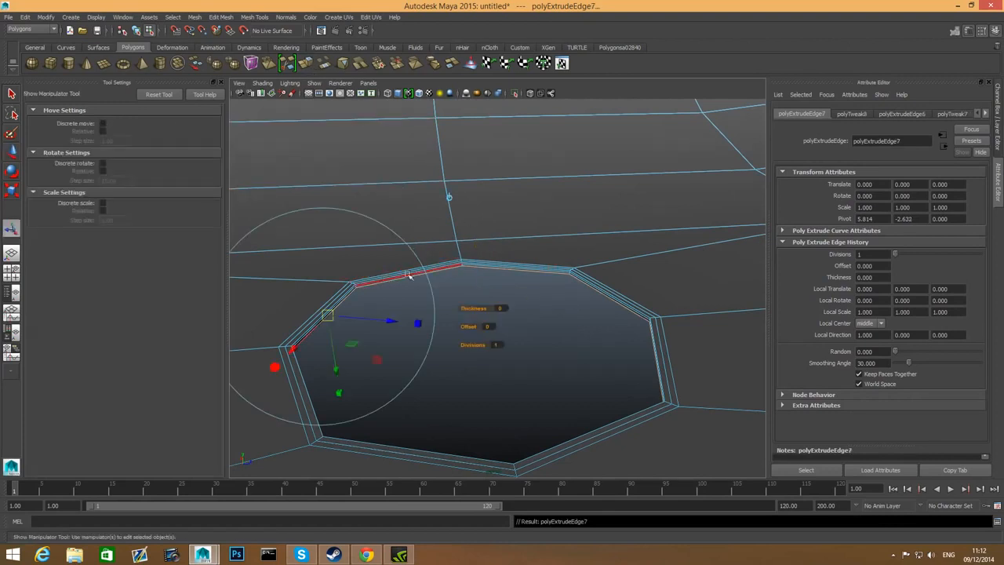
key("w")
left_click_drag(478, 244, 478, 246)
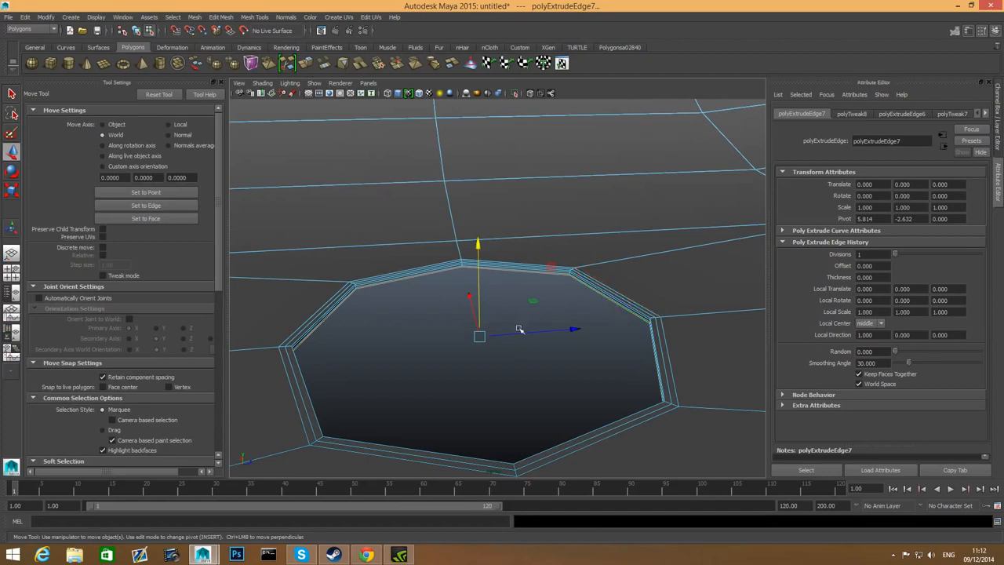
Step: Inspect the drain wall's depth from beneath and inside the tub, then preview the rim smoothed and return to the unsmoothed display
left_click(618, 302)
scroll(337, 424, "down", 15)
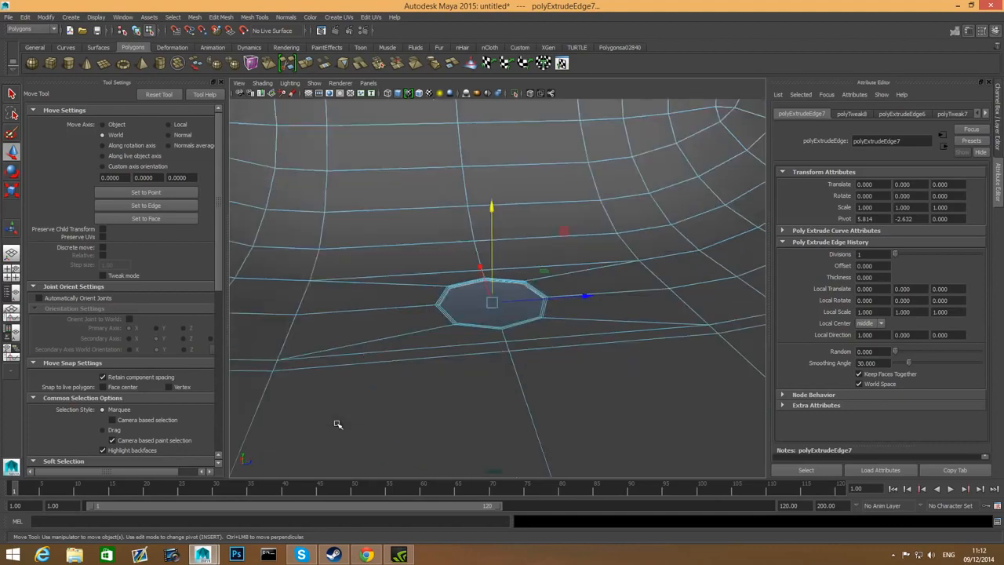
middle_click_drag(341, 422, 389, 330, "alt")
left_click_drag(390, 330, 399, 332, "alt")
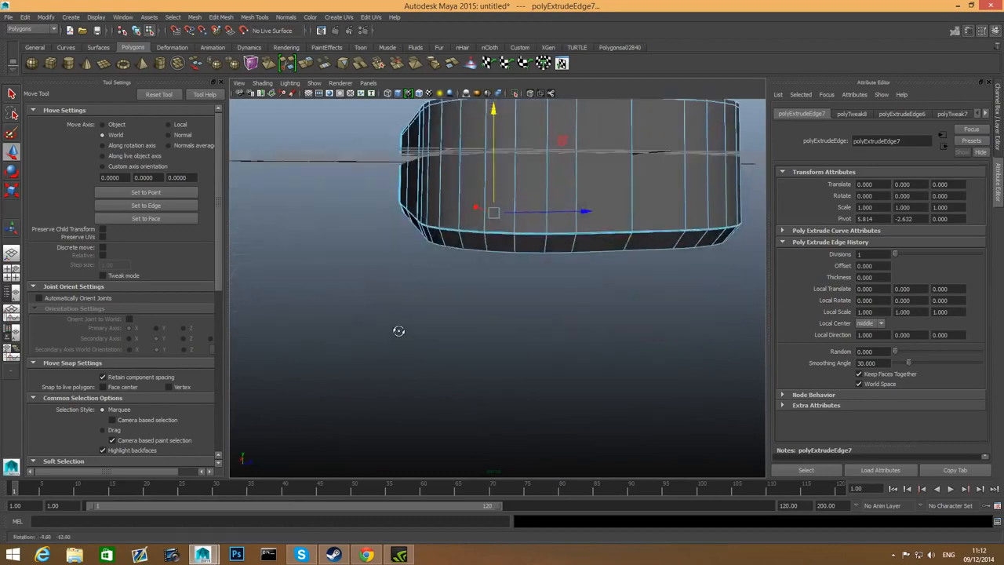
right_click_drag(400, 332, 484, 348, "alt")
middle_click_drag(485, 347, 453, 379, "alt")
right_click_drag(453, 379, 458, 382, "alt")
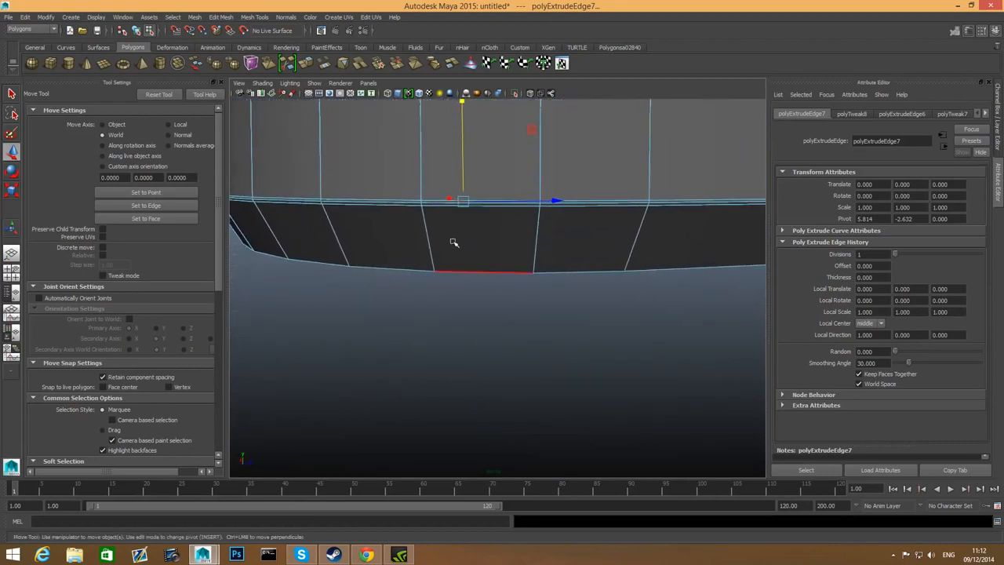
left_click_drag(439, 204, 423, 453, "alt")
scroll(455, 443, "up", 3)
scroll(445, 432, "up", 5)
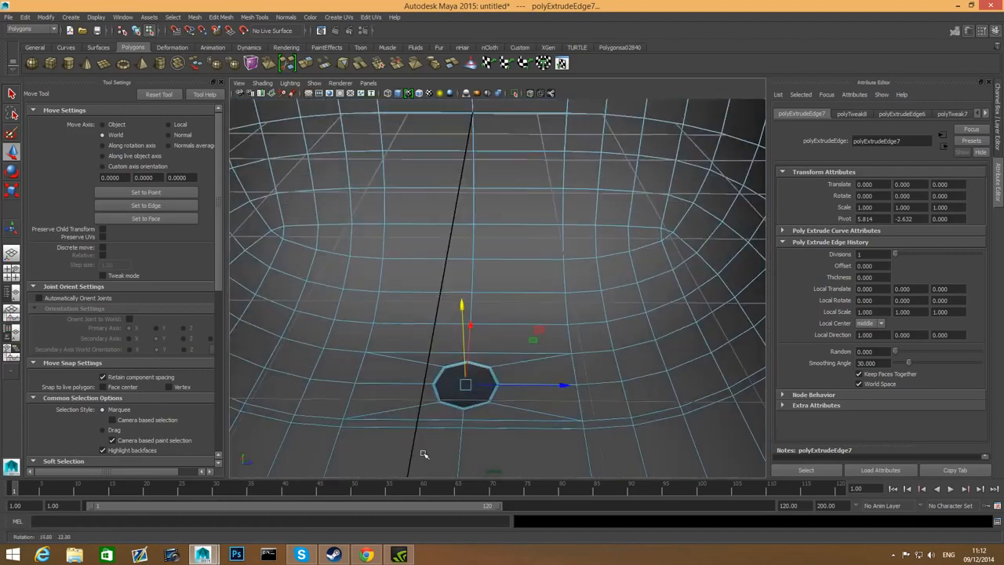
scroll(424, 452, "up", 5)
middle_click_drag(513, 315, 552, 244, "alt")
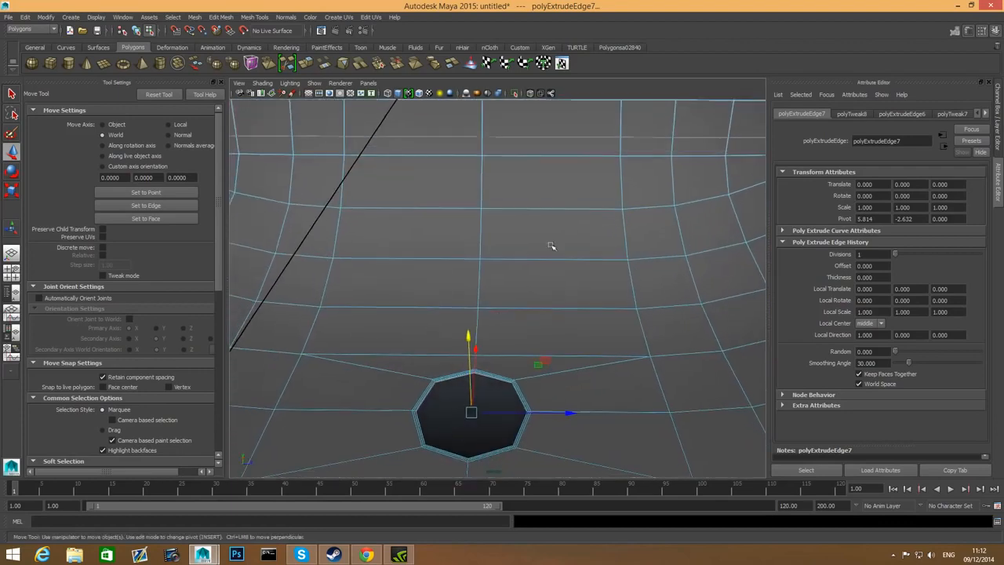
middle_click_drag(424, 424, 487, 291, "alt")
scroll(451, 358, "up", 5)
scroll(450, 359, "down", 5)
left_click_drag(450, 359, 453, 184, "alt")
scroll(545, 352, "up", 4)
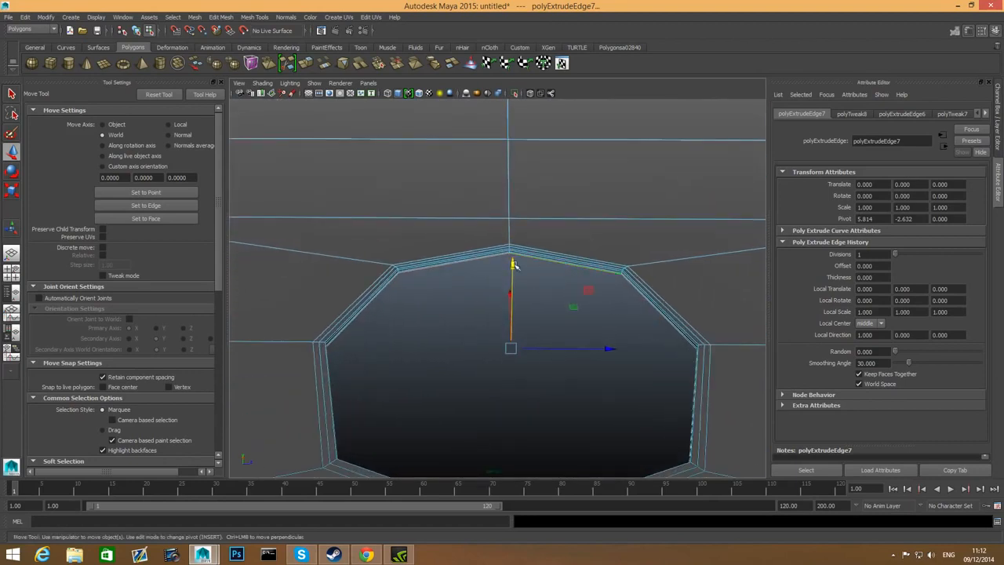
key("3")
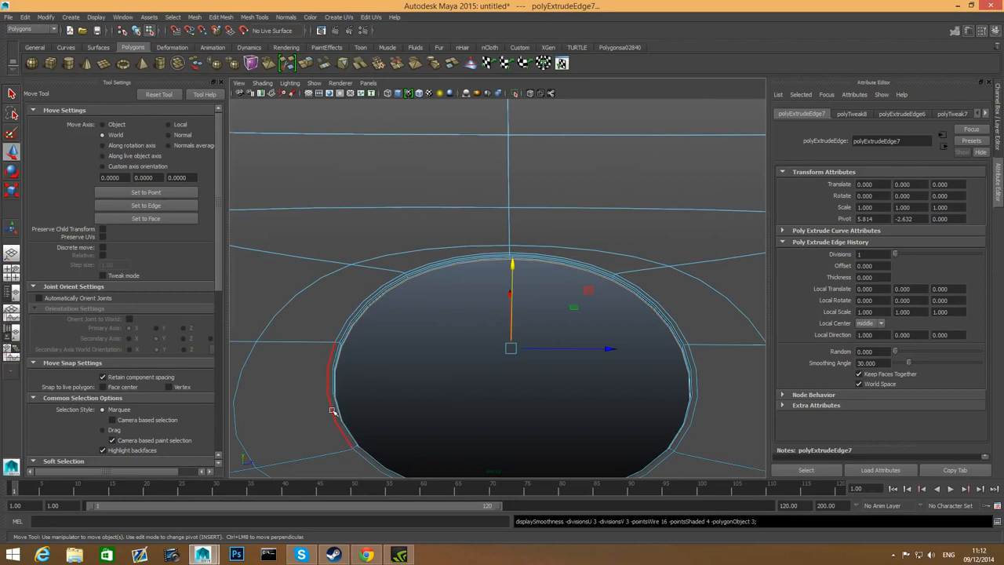
key("1")
Step: Extrude the lower border edges of the drain wall inward by 0.006 to start an inner ledge
scroll(485, 375, "up", 4)
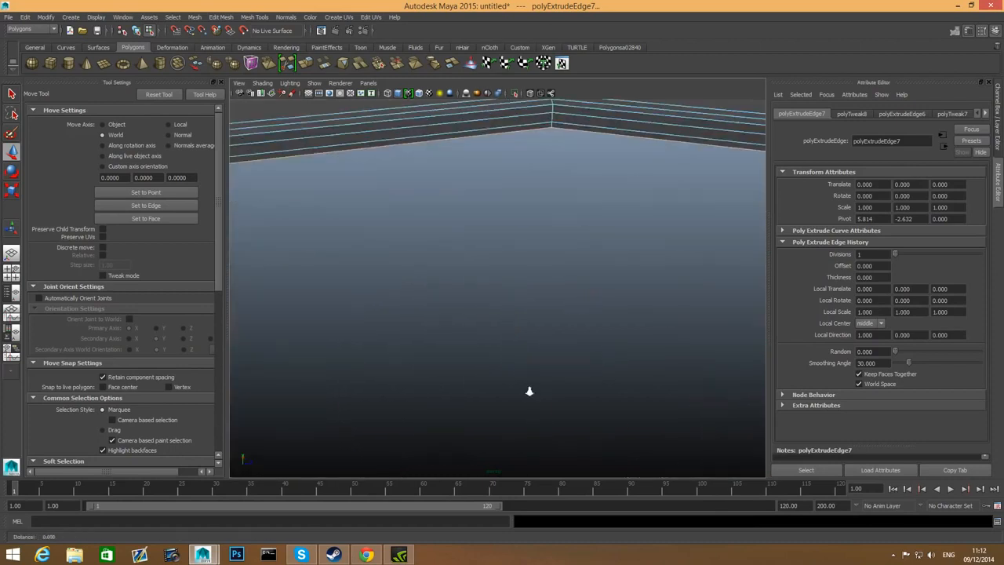
scroll(529, 393, "down", 3)
left_click(305, 64)
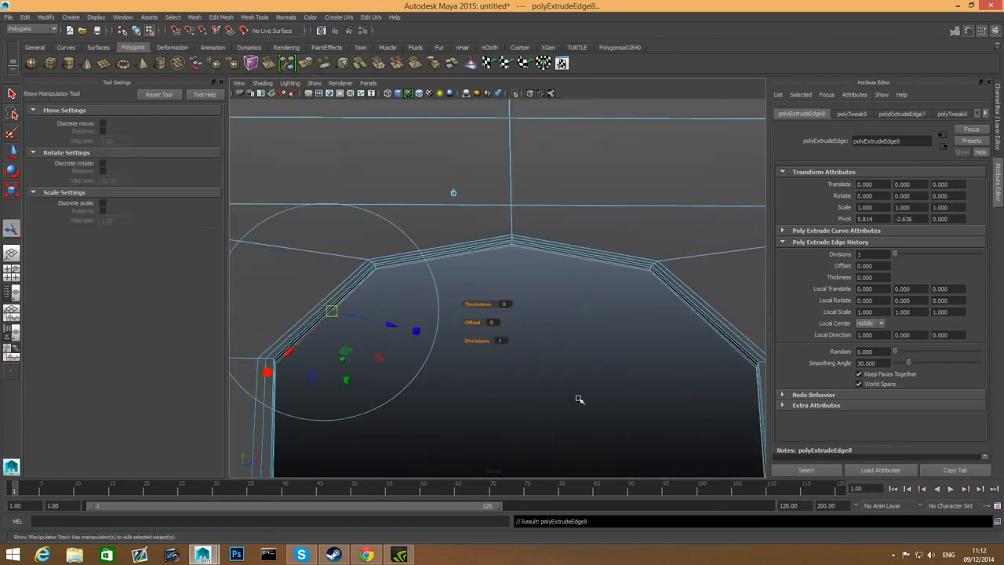
middle_click_drag(708, 340, 634, 348, "alt")
left_click_drag(634, 349, 616, 353, "alt")
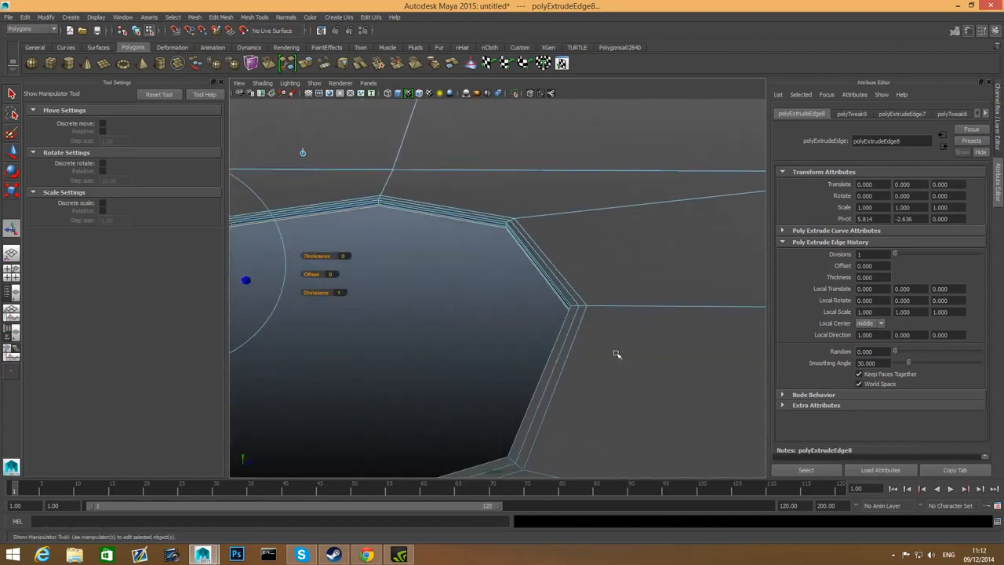
right_click_drag(615, 353, 643, 363, "alt")
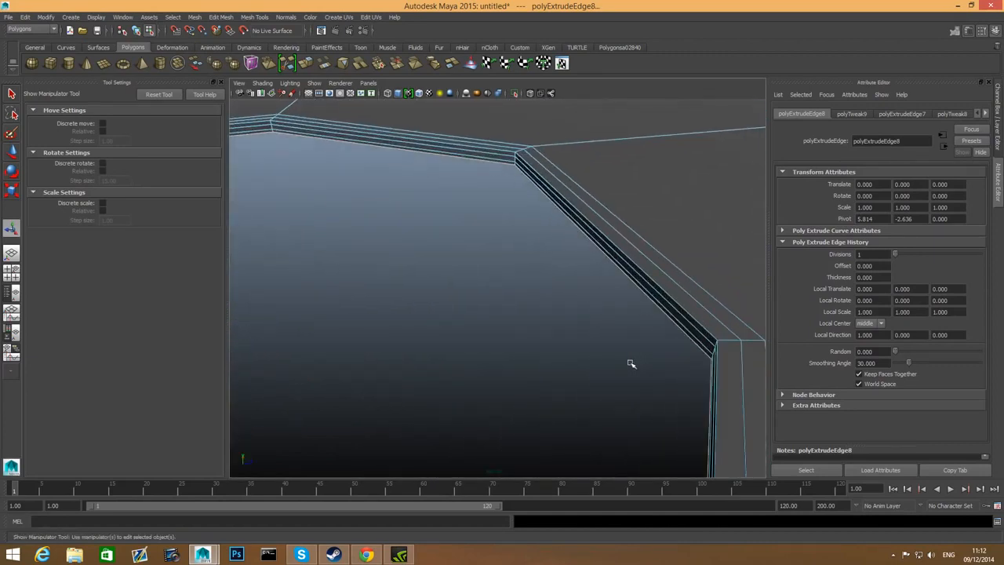
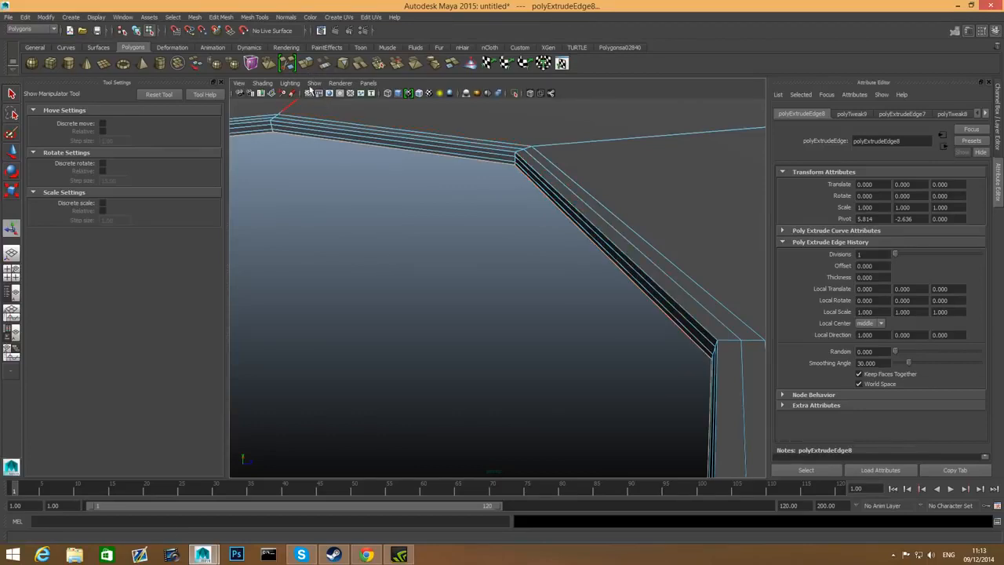
right_click_drag(504, 334, 443, 334, "alt")
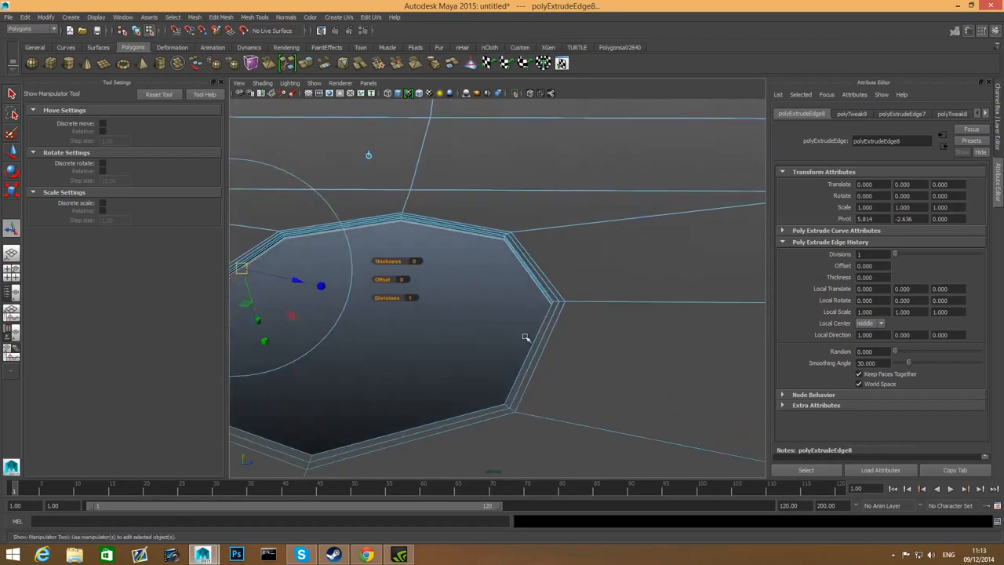
right_click_drag(526, 338, 684, 397, "alt")
left_click_drag(399, 266, 402, 266)
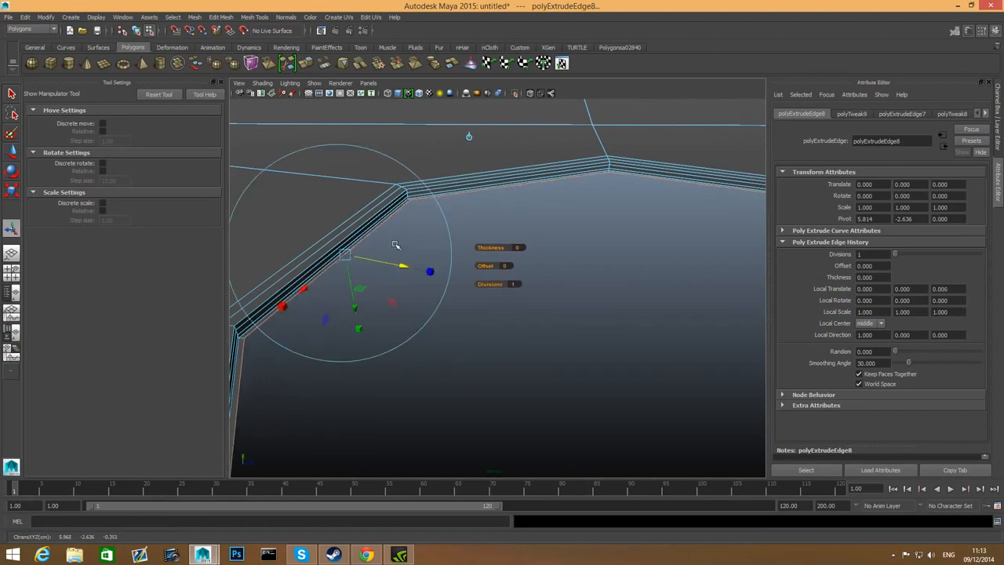
Step: Extrude the inner ledge's border edges inward by a further 0.002 to add a tight supporting ring
mouse_move(433, 314)
middle_mouse_down("alt")
mouse_move(477, 343)
mouse_move(464, 327)
mouse_move(427, 331)
mouse_move(539, 358)
middle_mouse_up("alt")
middle_click_drag(416, 397, 569, 333, "alt")
scroll(567, 343, "up", 3)
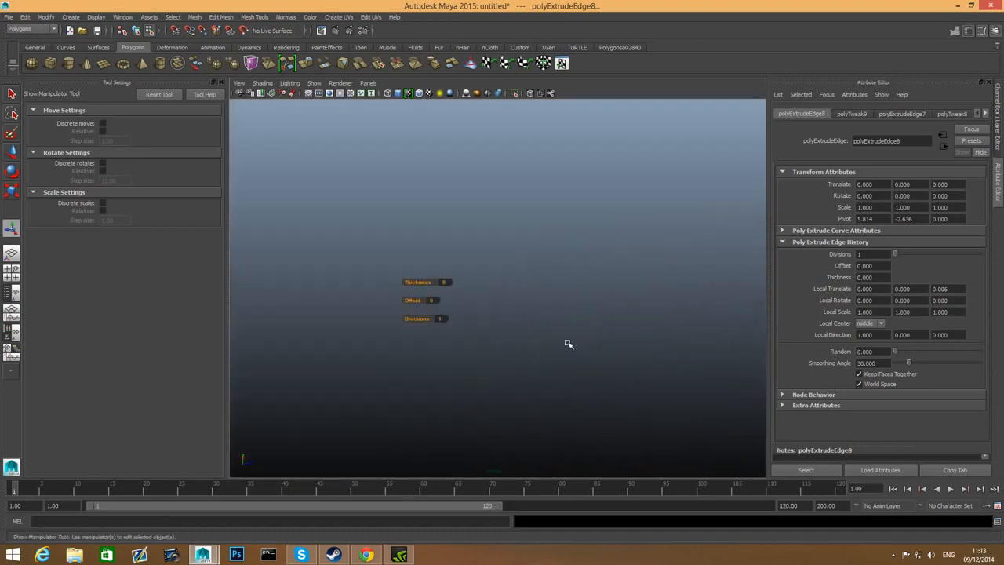
scroll(568, 344, "down", 2)
left_click_drag(566, 342, 423, 289, "alt")
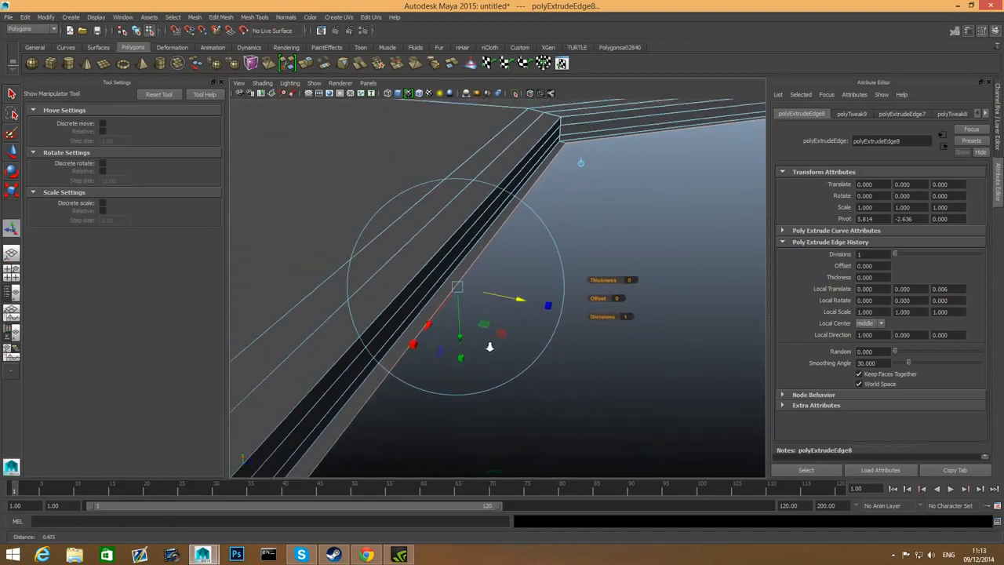
left_click(313, 70)
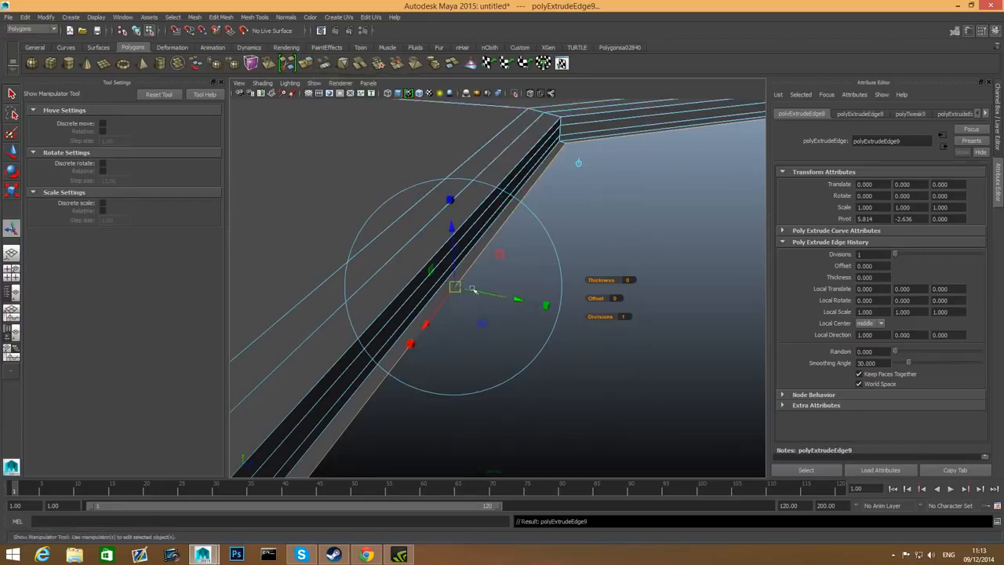
left_click_drag(517, 302, 524, 302)
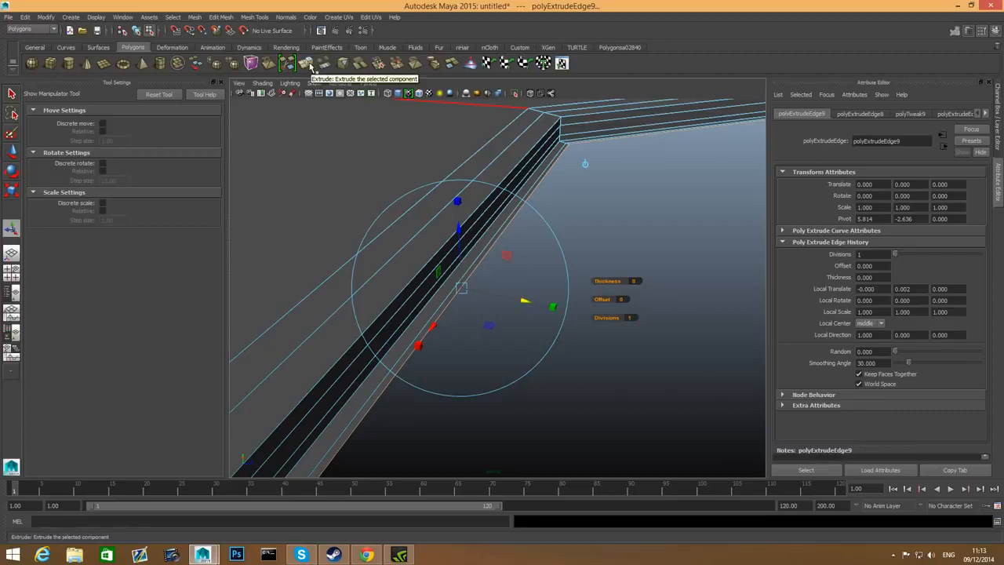
Step: Extrude the drain ledge's inner border edges straight up by 0.002 to start a raised inner lip
left_click(310, 66)
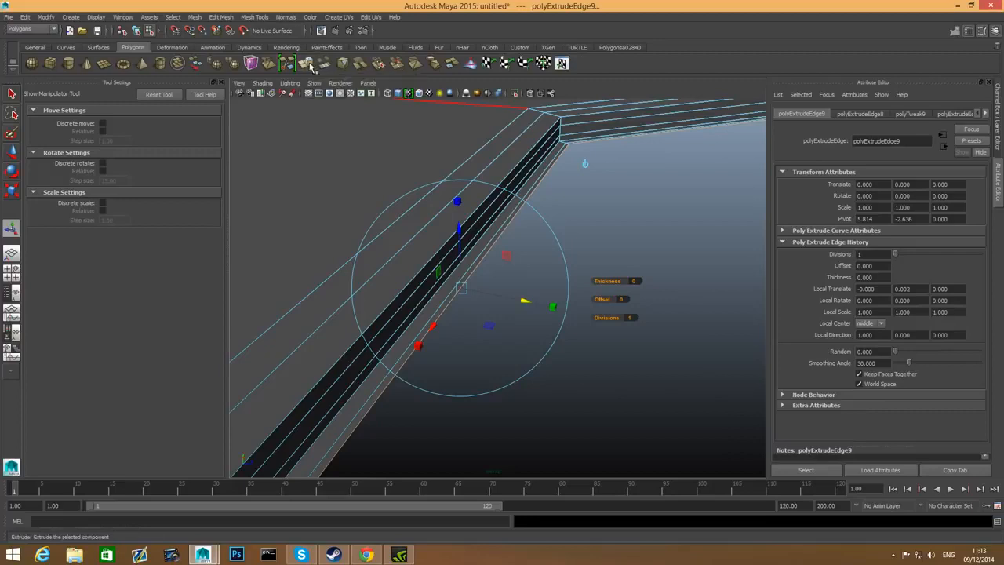
left_click_drag(456, 231, 459, 226)
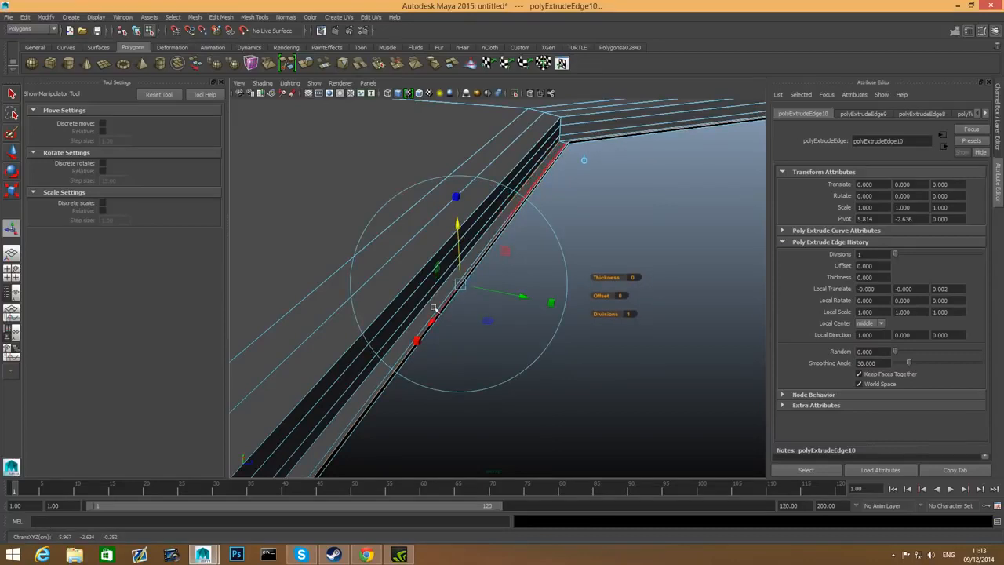
left_click_drag(447, 292, 419, 330, "alt")
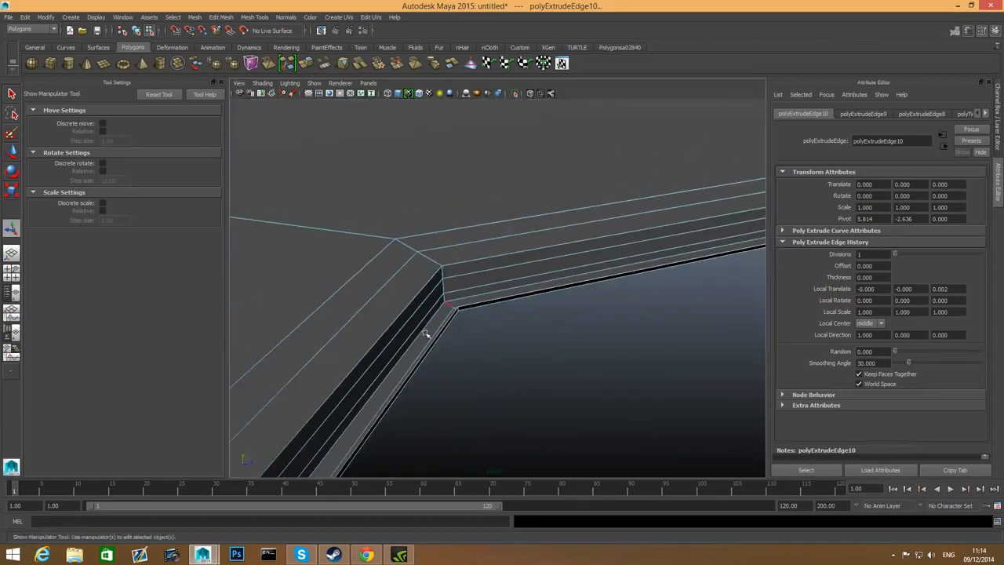
Step: Insert an edge loop around the drain's narrow ledge, close to where it meets the outer wall
key("F8")
right_click_drag(444, 312, 424, 323, "shift")
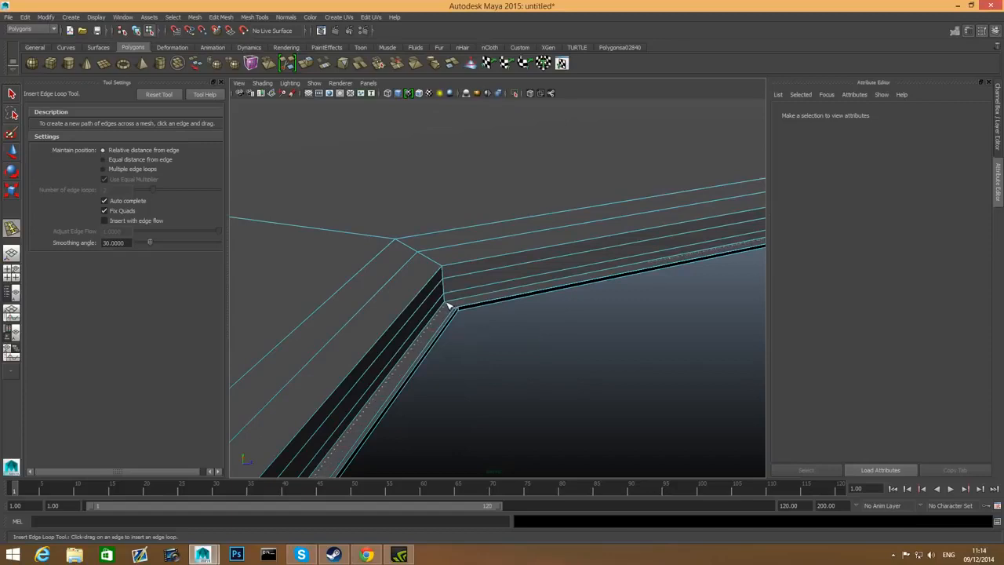
left_click_drag(449, 306, 446, 325)
scroll(451, 329, "up", 5)
scroll(448, 327, "down", 4)
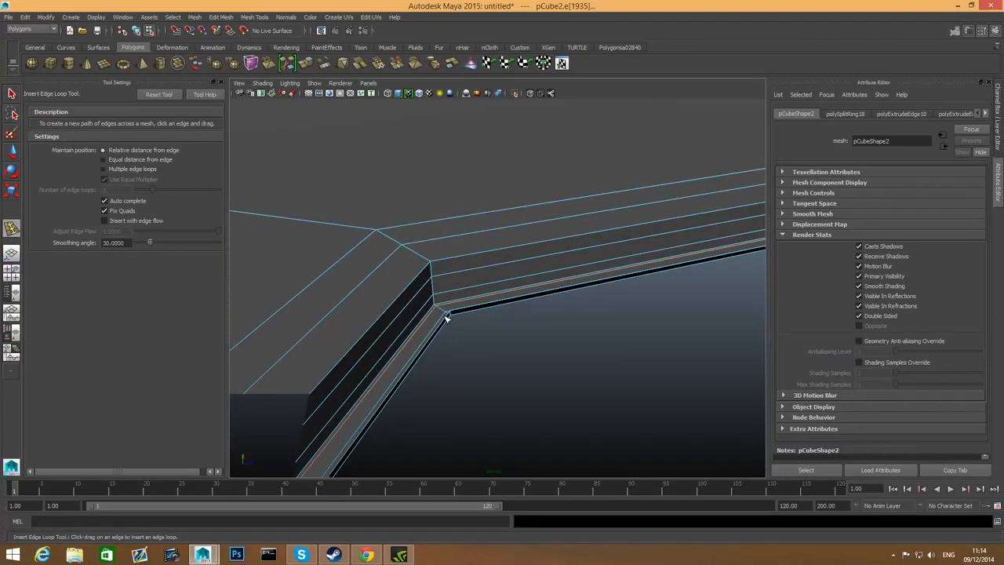
mouse_move(475, 328)
left_mouse_down("alt")
mouse_move(525, 340)
mouse_move(502, 350)
mouse_move(484, 325)
left_mouse_up("alt")
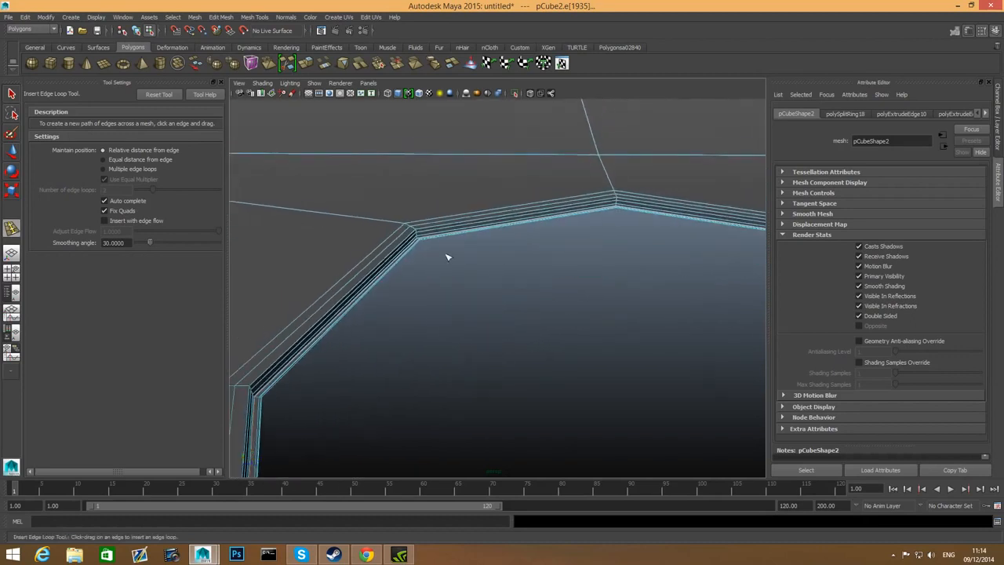
Step: Select the drain's inner border edges and extrude them straight up by about 0.009, then again by 0.004
right_click_drag(446, 255, 462, 275, "alt")
middle_click_drag(462, 274, 471, 284, "alt")
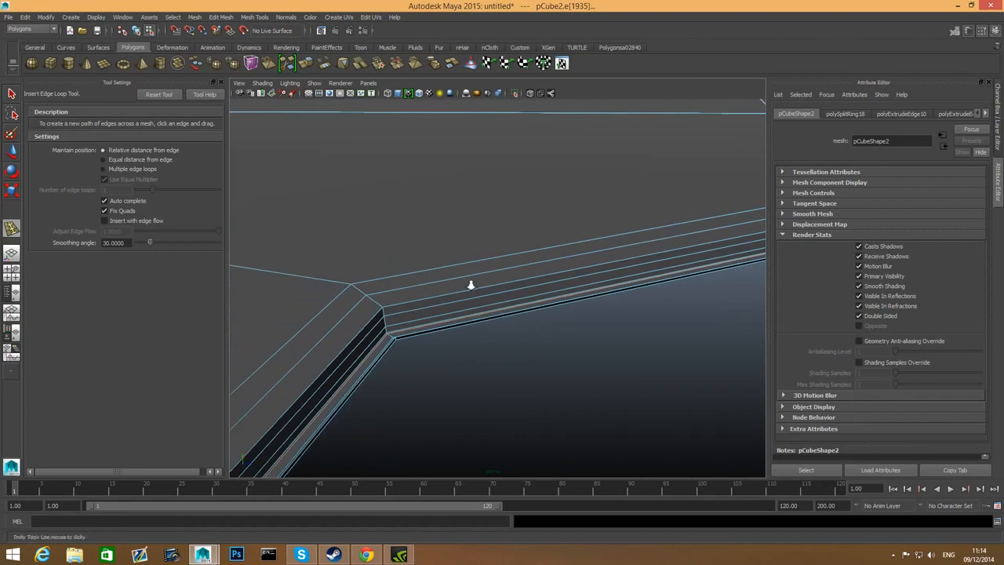
right_click_drag(471, 285, 477, 289, "alt")
right_click_drag(430, 317, 431, 295)
key("q")
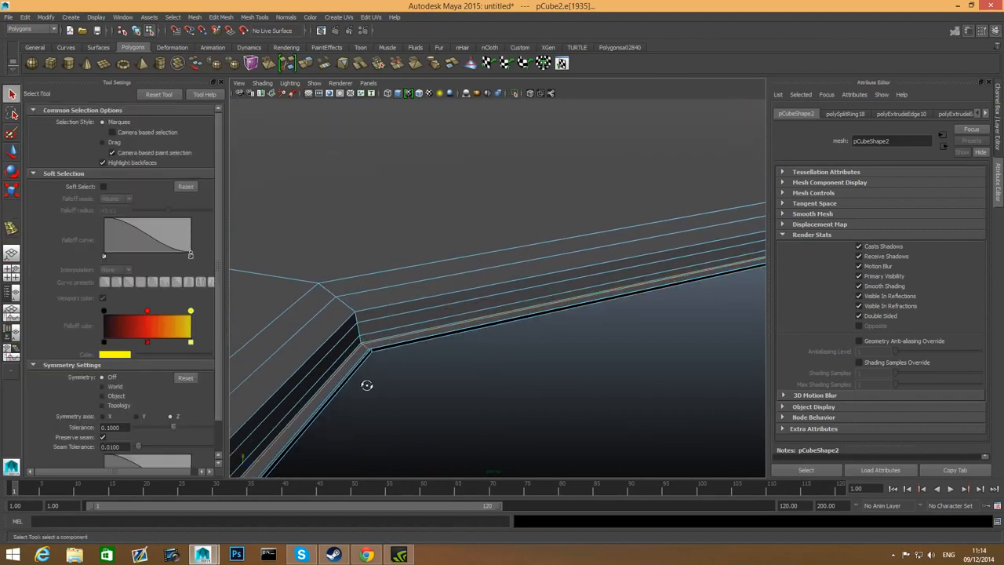
mouse_move(367, 385)
left_mouse_down("alt")
mouse_move(369, 377)
mouse_move(350, 377)
left_mouse_up("alt")
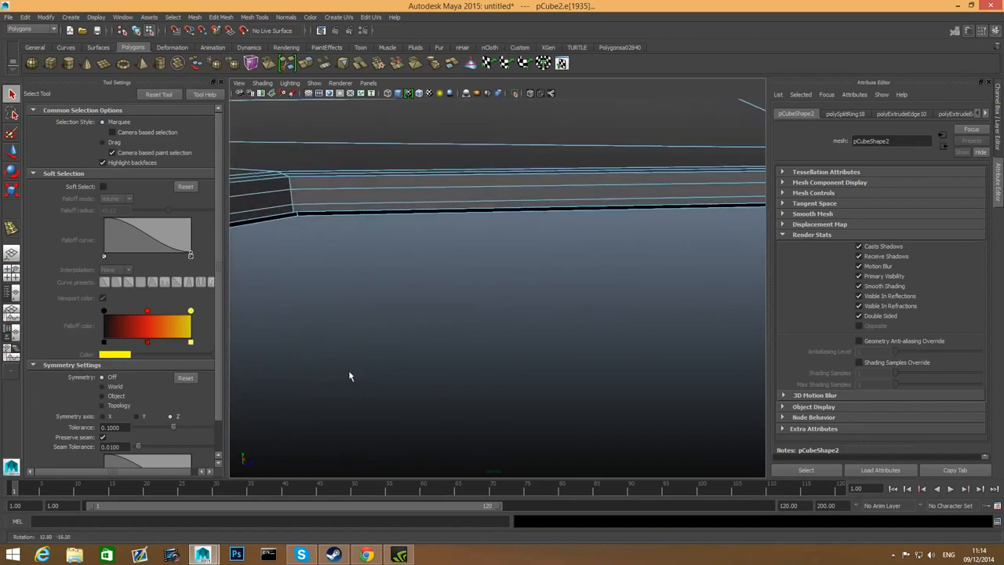
left_click(307, 215)
scroll(463, 277, "down", 6)
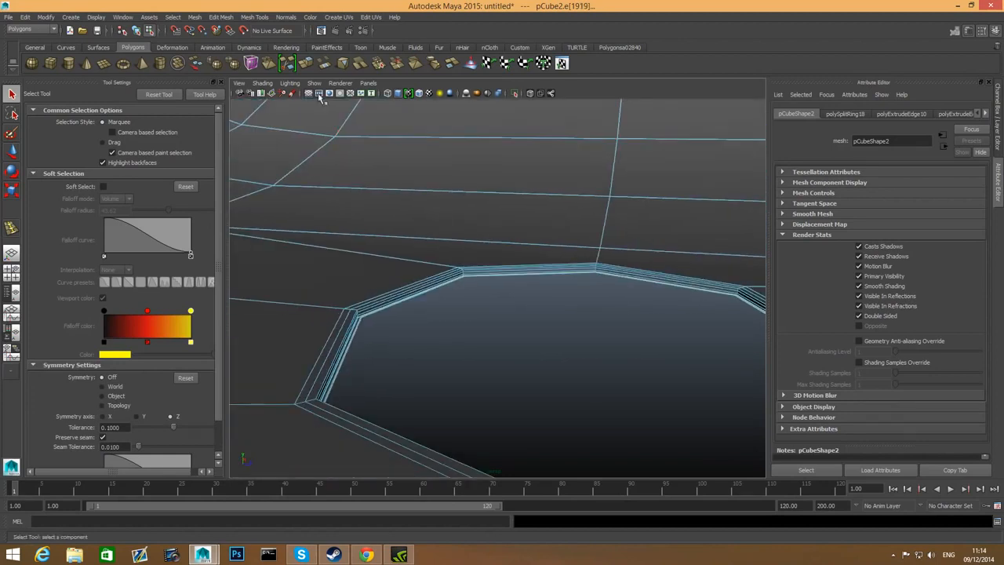
left_click(308, 64)
middle_click_drag(414, 404, 392, 397, "alt")
right_click_drag(392, 397, 538, 471, "alt")
middle_click_drag(385, 384, 442, 374, "alt")
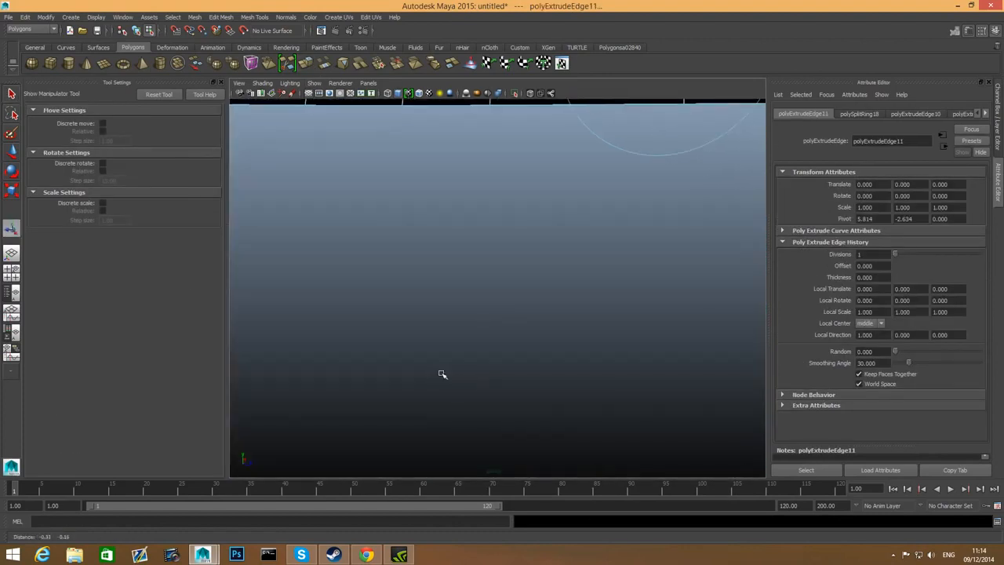
right_click_drag(442, 374, 417, 372, "alt")
left_click_drag(417, 373, 437, 369, "alt")
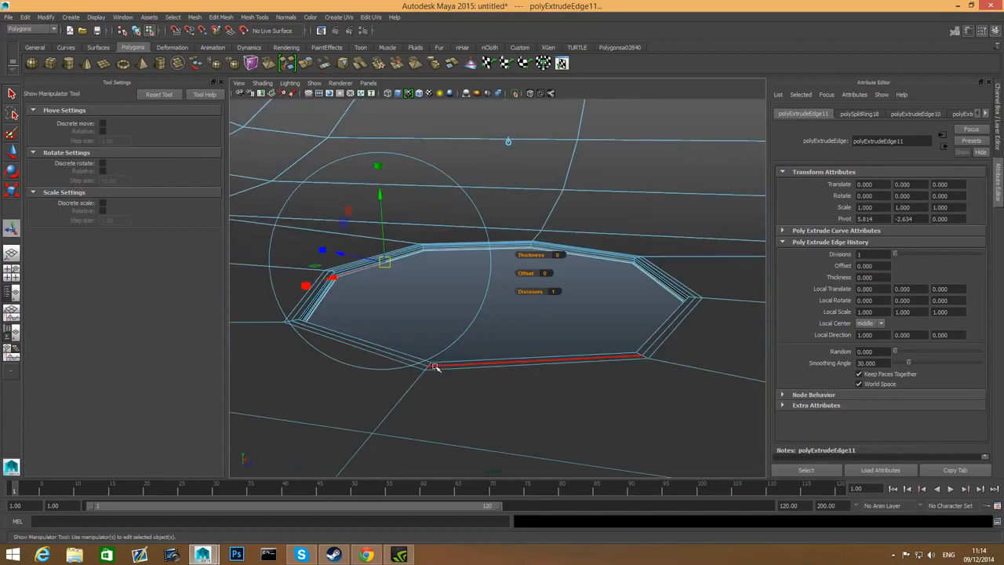
right_click_drag(400, 338, 585, 399, "alt")
middle_click_drag(341, 321, 361, 335, "alt")
right_click_drag(361, 335, 368, 336, "alt")
middle_click_drag(367, 357, 382, 321, "alt")
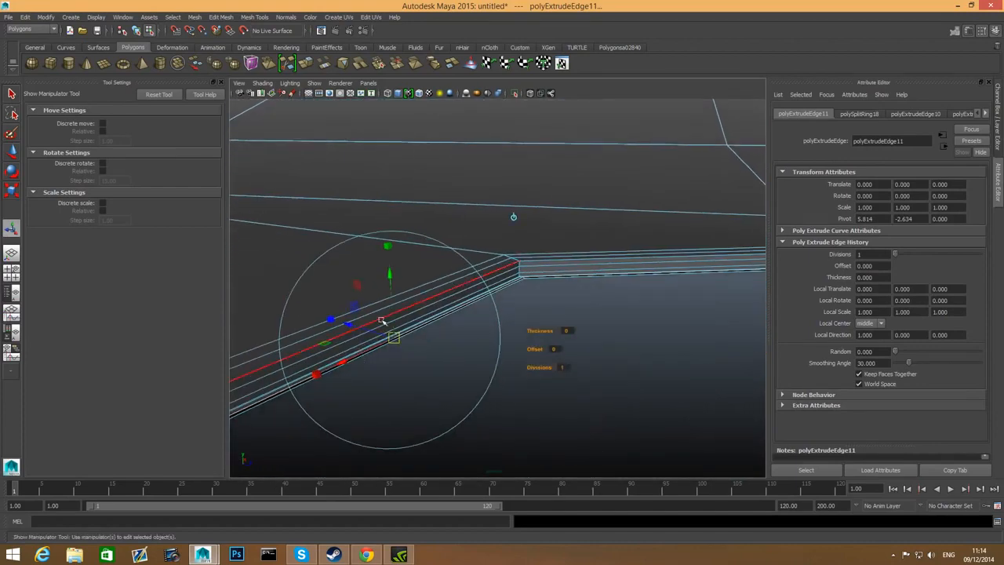
left_click_drag(390, 278, 392, 248)
left_click(309, 65)
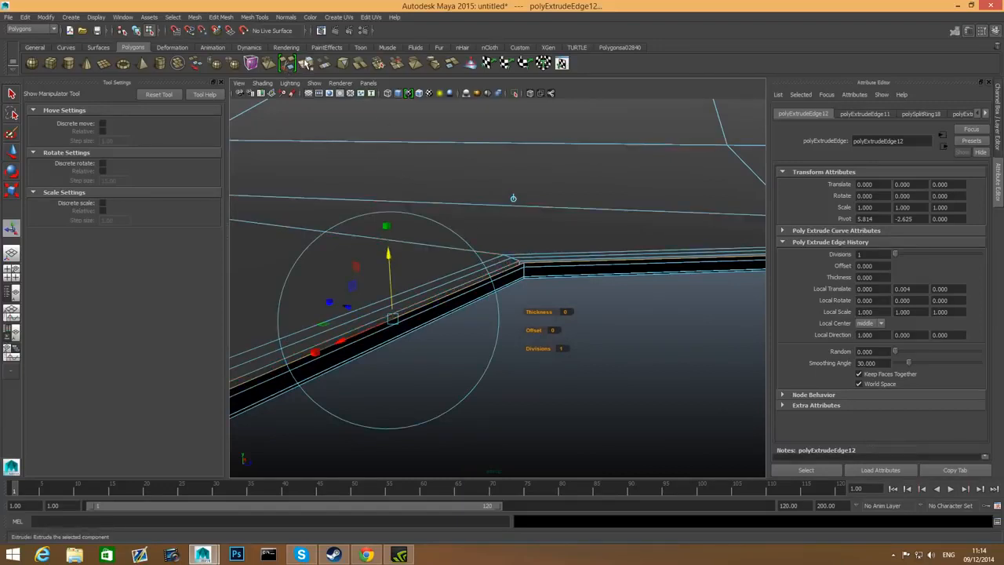
Step: Extrude the raised border edges toward the hole's centre three times, by 0.009, 0.010 and 0.006
left_click(305, 62)
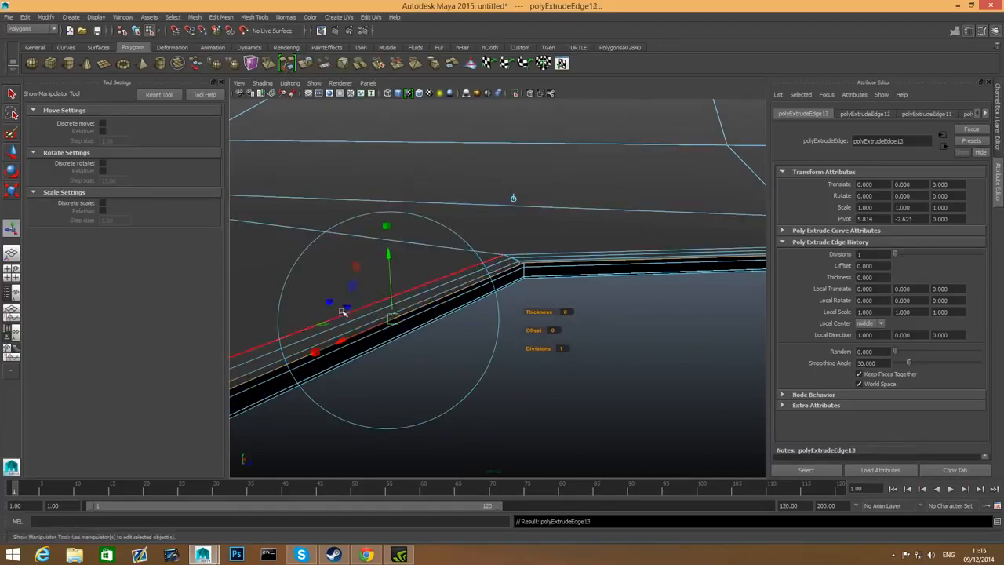
left_click_drag(346, 307, 356, 311)
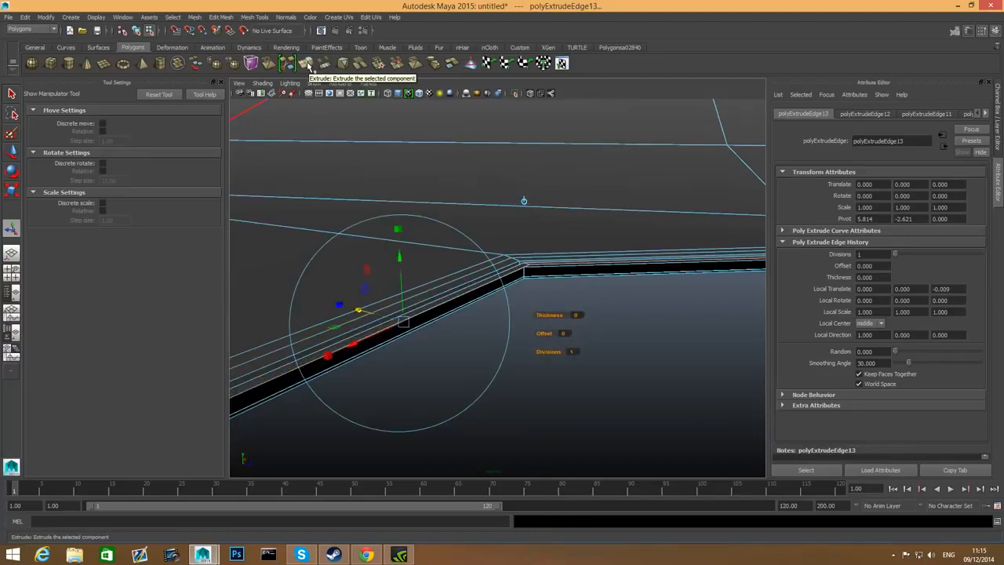
left_click(307, 63)
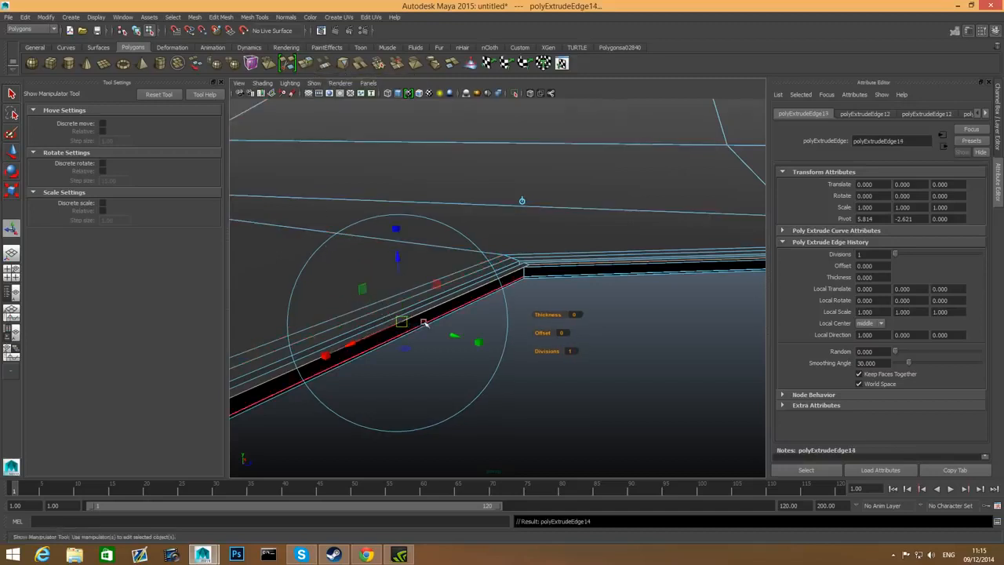
left_click_drag(452, 335, 464, 342)
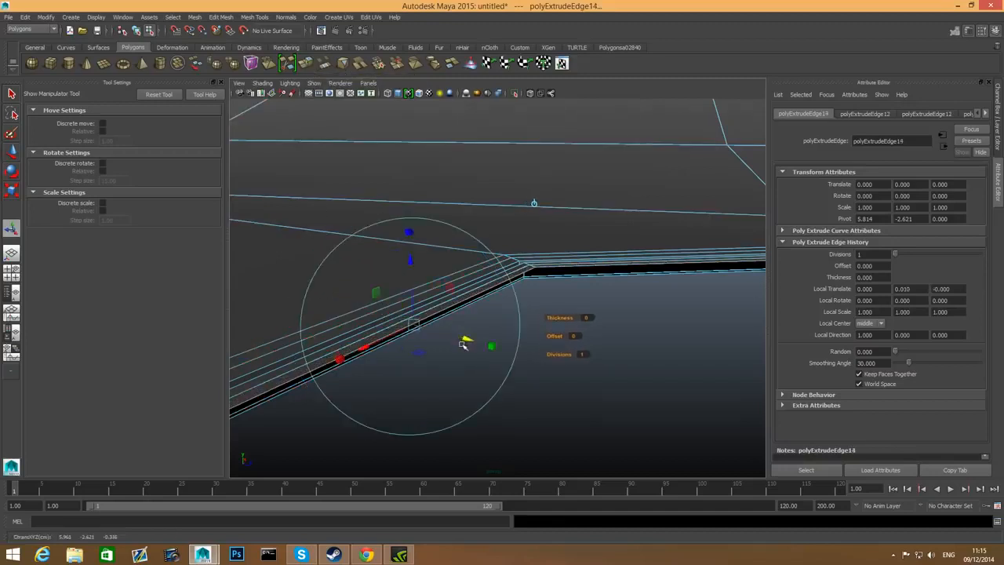
scroll(458, 346, "down", 5)
right_click_drag(458, 346, 565, 381, "alt")
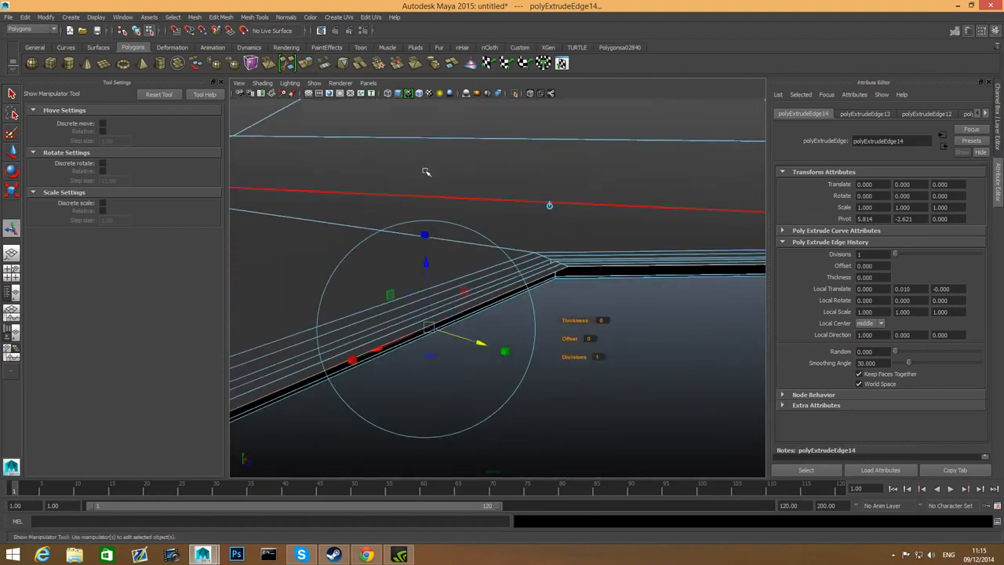
left_click(306, 63)
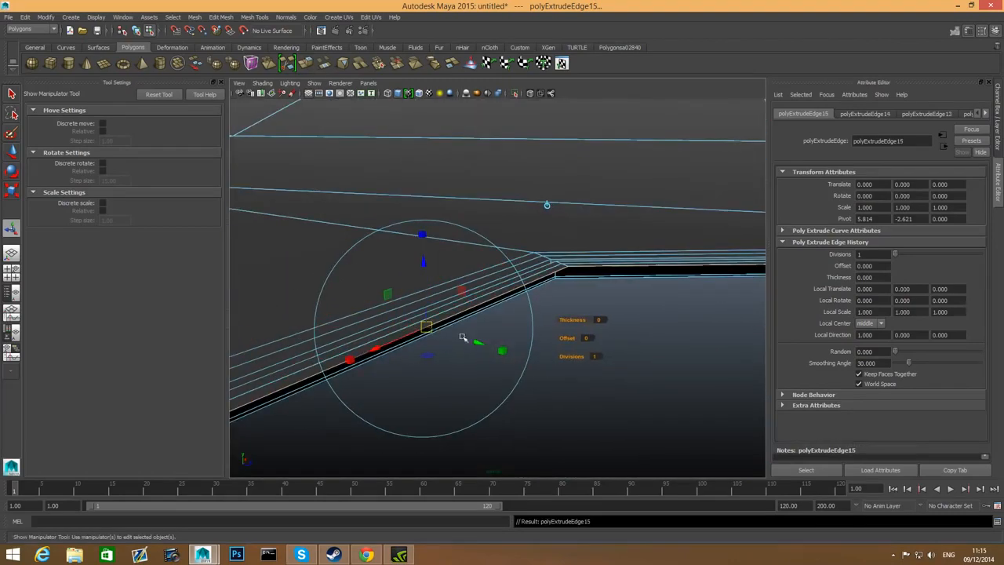
left_click_drag(481, 344, 488, 346)
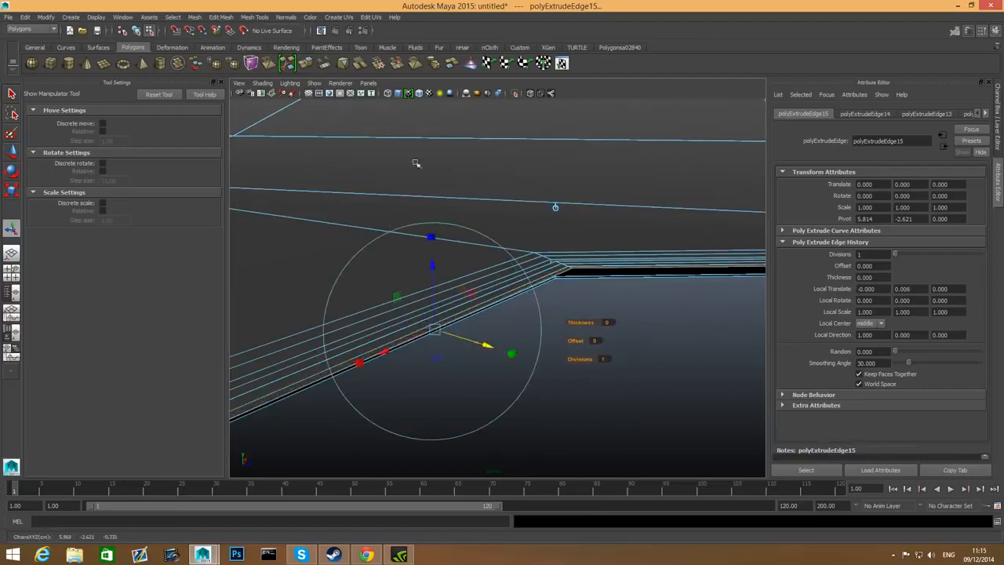
Step: Extrude the inner border edges down by 0.002, then extrude again and lower the new ring to a height of -2.636
left_click(309, 65)
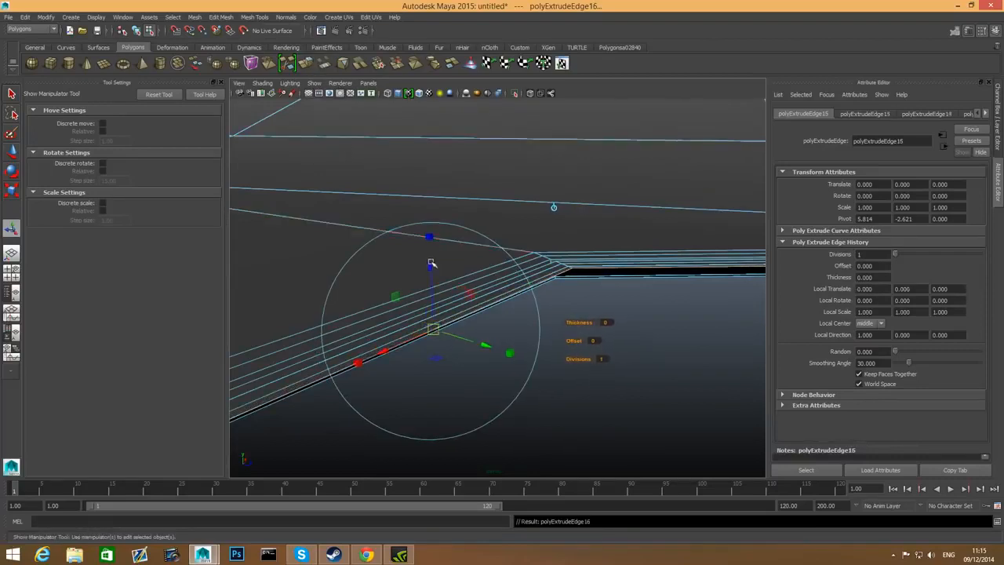
left_click_drag(432, 266, 430, 268)
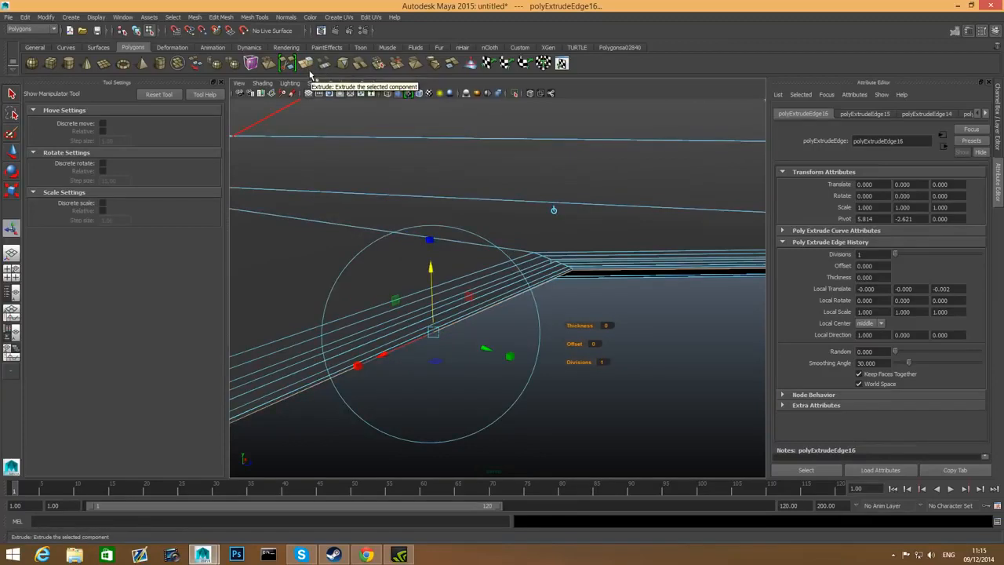
left_click(308, 65)
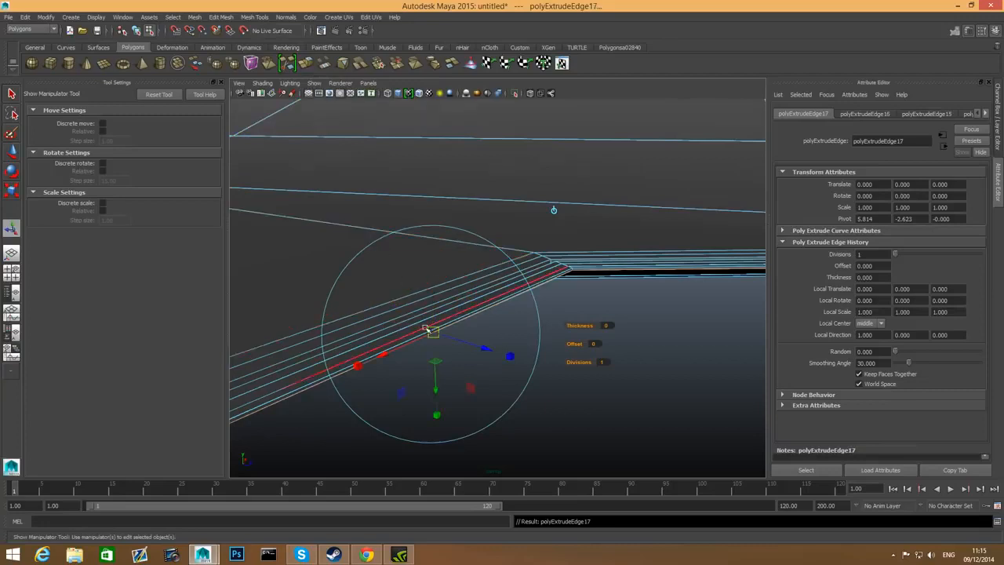
key("w")
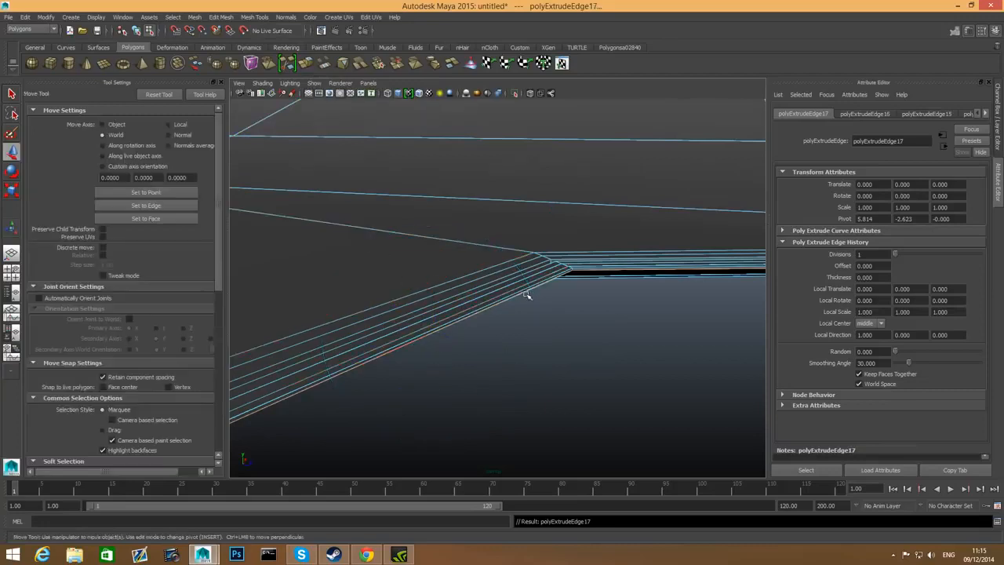
key("f")
scroll(549, 269, "up", 2)
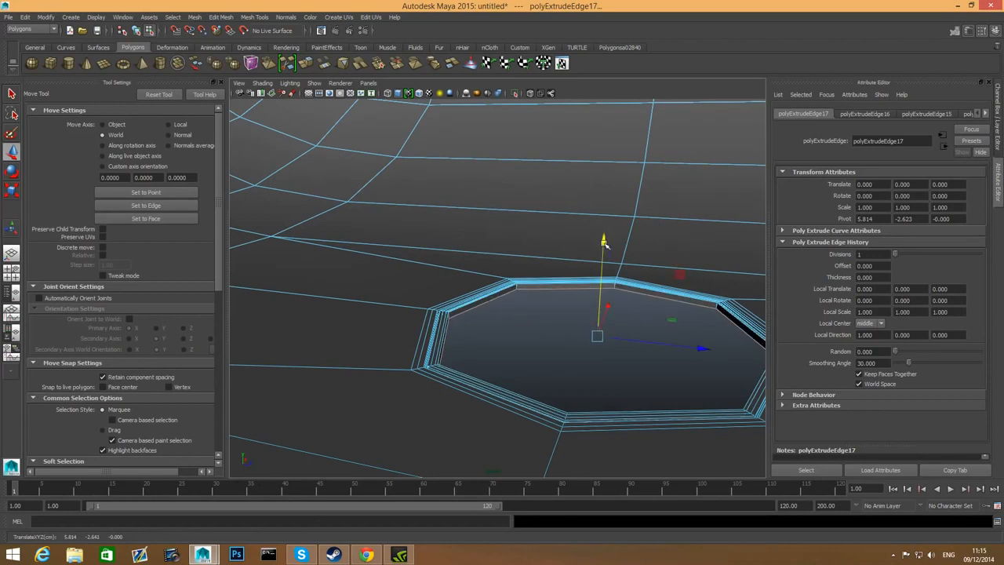
middle_click_drag(604, 235, 467, 269, "alt")
scroll(467, 269, "up", 2)
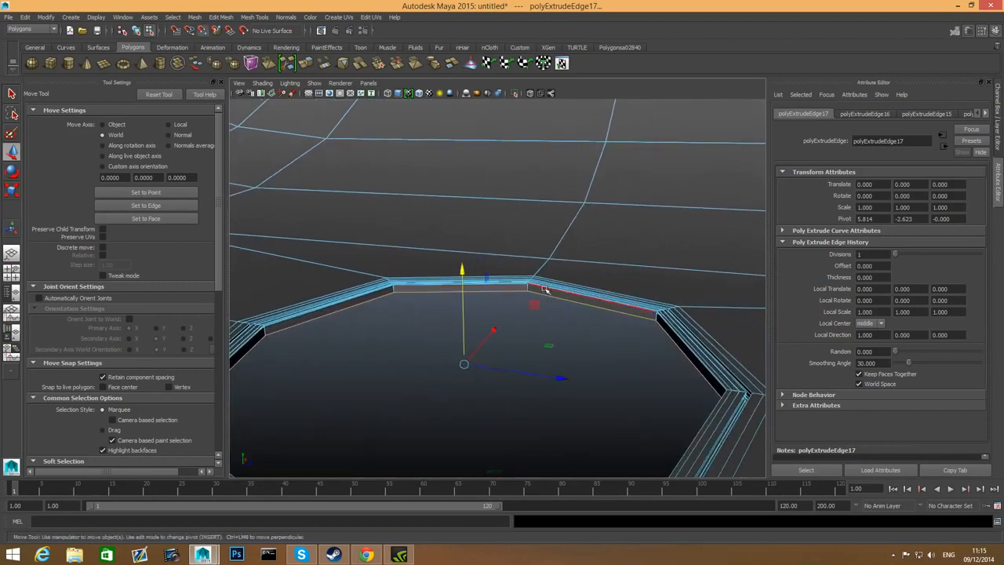
left_click_drag(460, 270, 461, 269)
left_click_drag(463, 316, 471, 379)
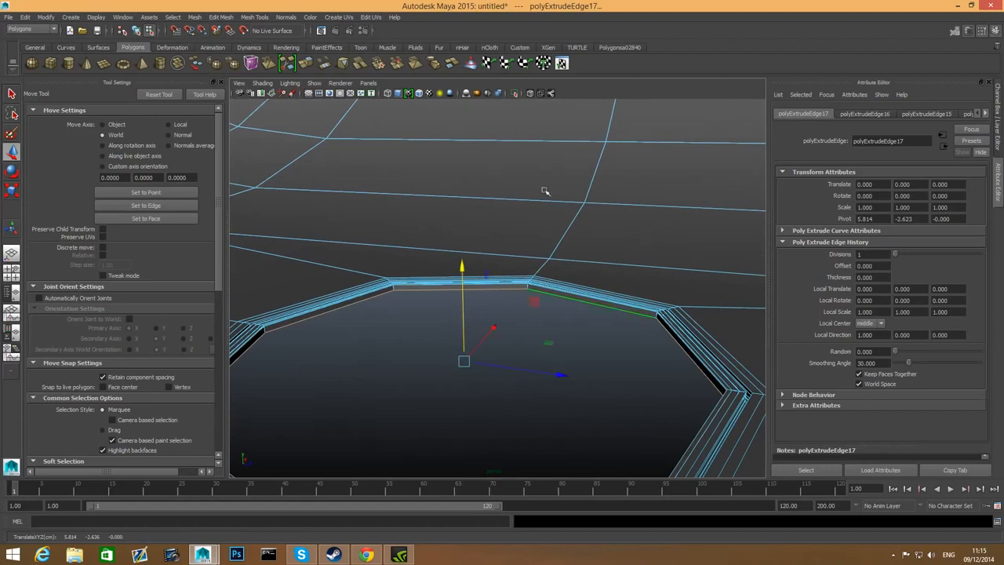
Step: Extrude the lowered border edges once more, move them down to a height of -2.638, and return to object selection
left_click(306, 63)
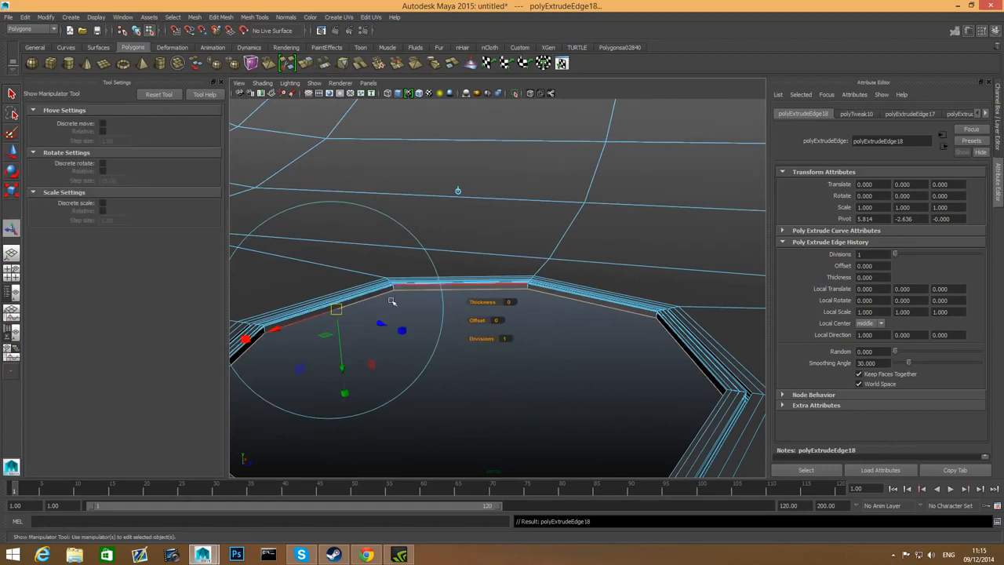
key("w")
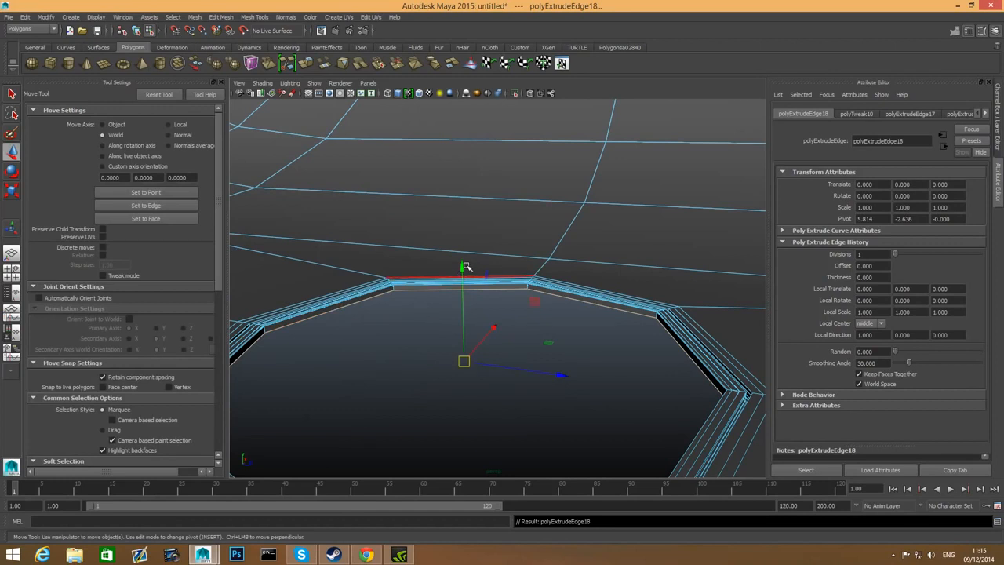
left_click(468, 277)
key("ctrl+z")
left_click_drag(462, 267, 463, 270)
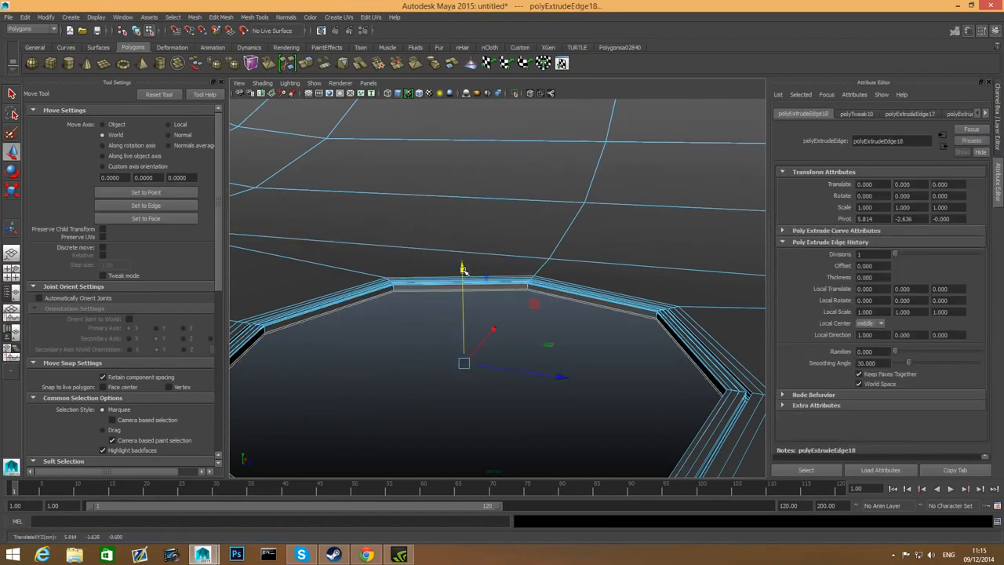
key("F8")
Step: Save the scene as bath1 in Maya Binary format in the bathroom project's scenes folder
scroll(464, 271, "down", 5)
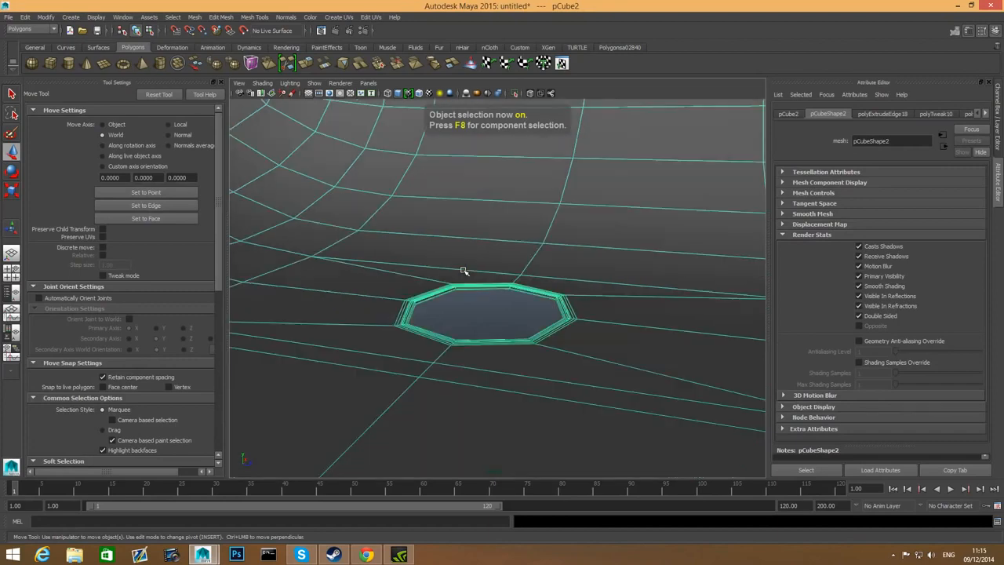
scroll(454, 287, "up", 3)
left_click_drag(560, 321, 428, 335, "alt")
left_click(8, 17)
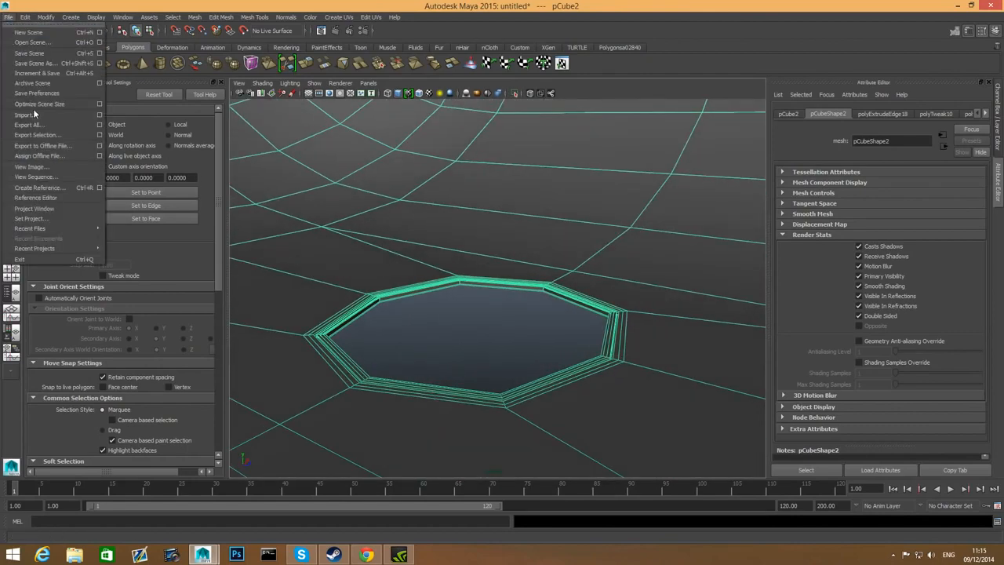
left_click(38, 62)
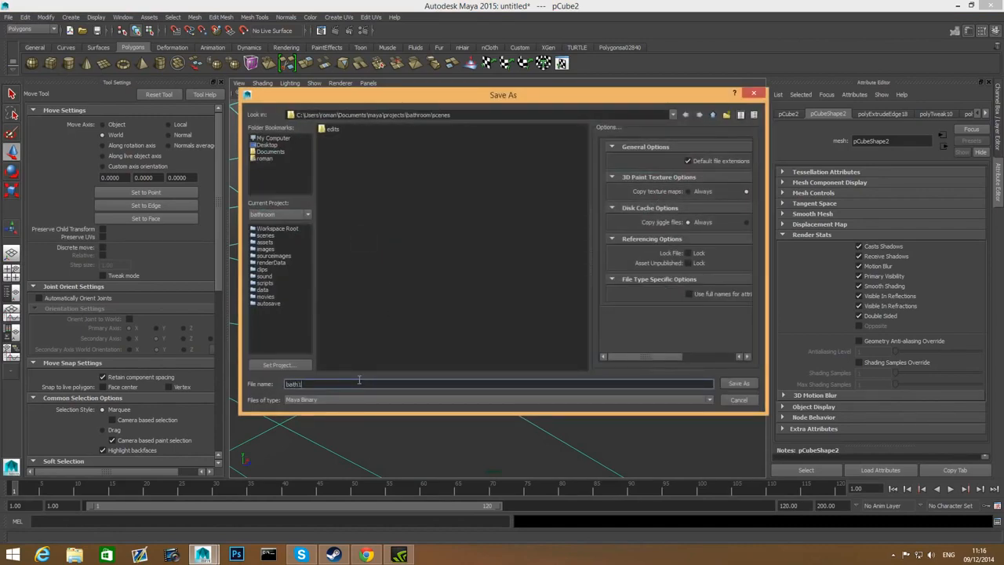
left_click(740, 383)
Step: Preview the bathtub smoothed and check the shape of the drain rim from a low angle
scroll(614, 383, "down", 2)
left_click_drag(589, 374, 695, 390, "alt")
key("3")
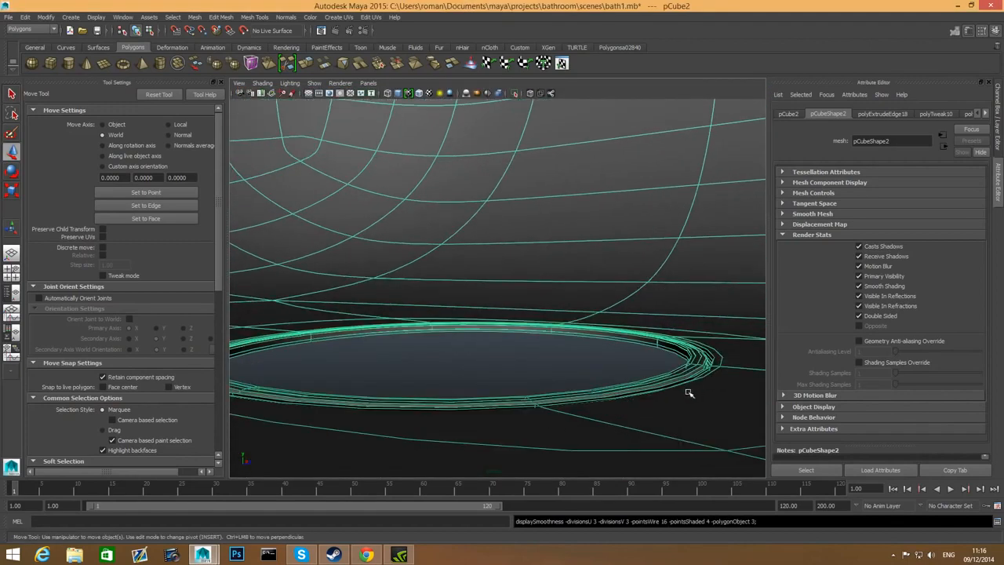
Step: Examine the smoothed drain rim up close from several angles, checking its stepped edge loops and the surrounding tub floor
scroll(620, 397, "down", 2)
left_click_drag(628, 383, 523, 372, "alt")
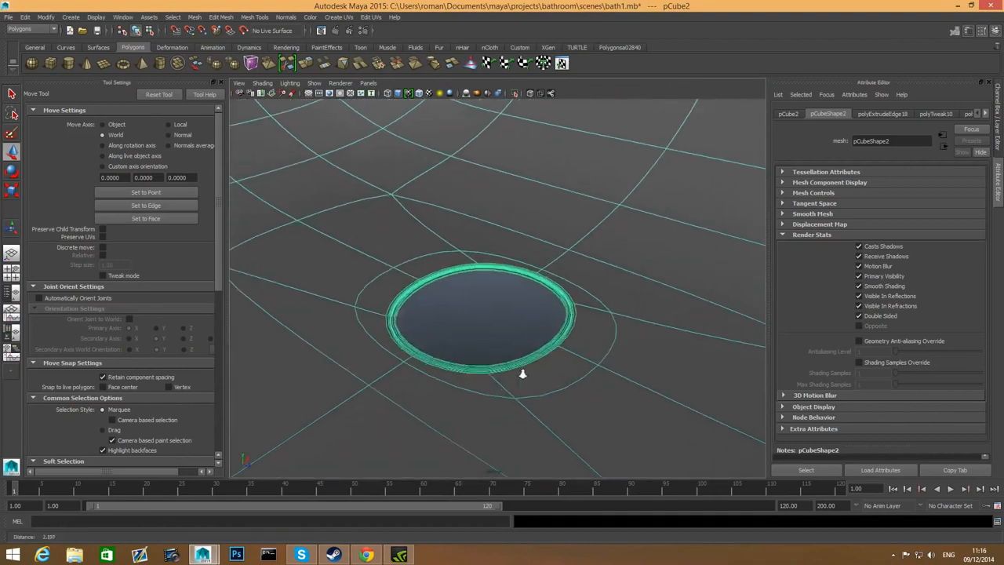
right_click_drag(522, 372, 688, 399, "alt")
left_click_drag(688, 399, 578, 370, "alt")
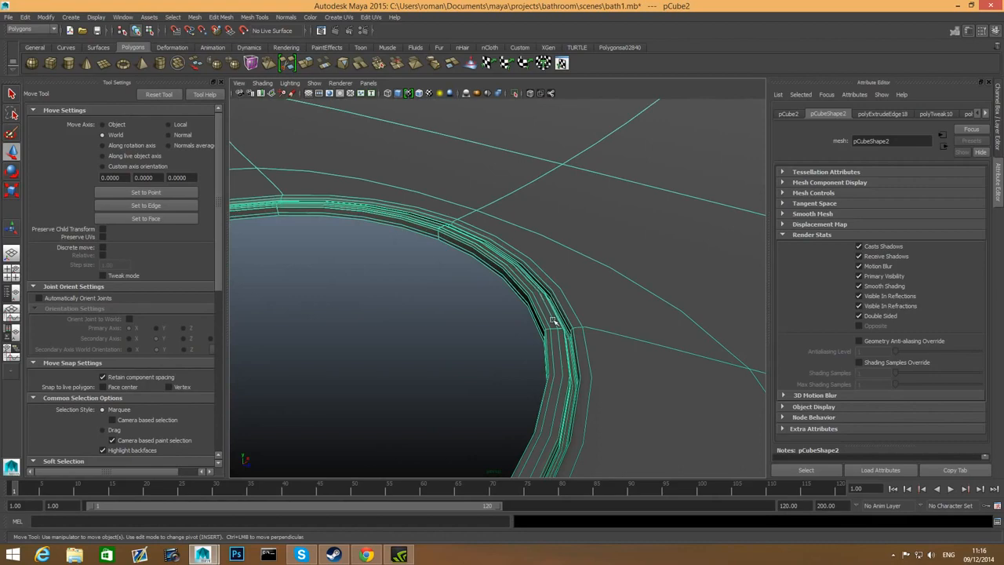
scroll(553, 322, "down", 5)
left_click_drag(479, 350, 414, 321, "alt")
right_click_drag(413, 321, 540, 363, "alt")
left_click_drag(540, 363, 588, 321, "alt")
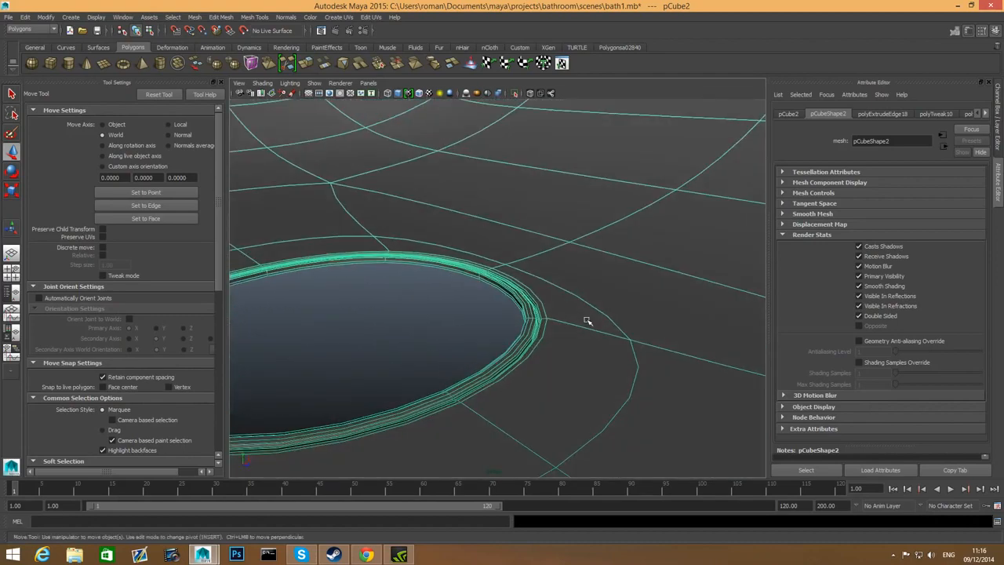
scroll(376, 342, "down", 5)
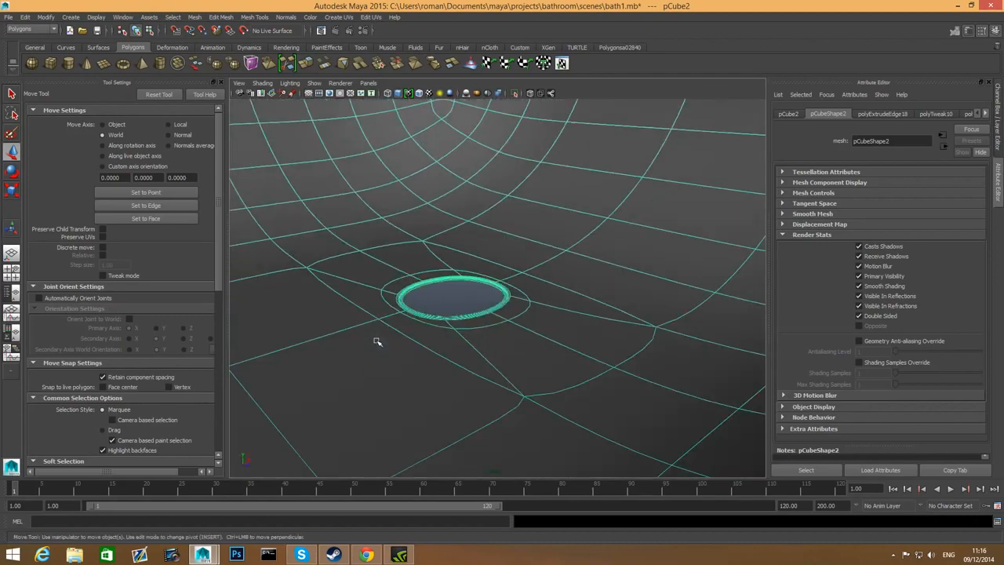
Step: Inspect the smoothed curvature of the bathtub's inner end wall and corners, and how they flow into the floor around the drain
middle_click_drag(436, 421, 397, 469, "alt")
middle_click_drag(455, 341, 366, 428, "alt")
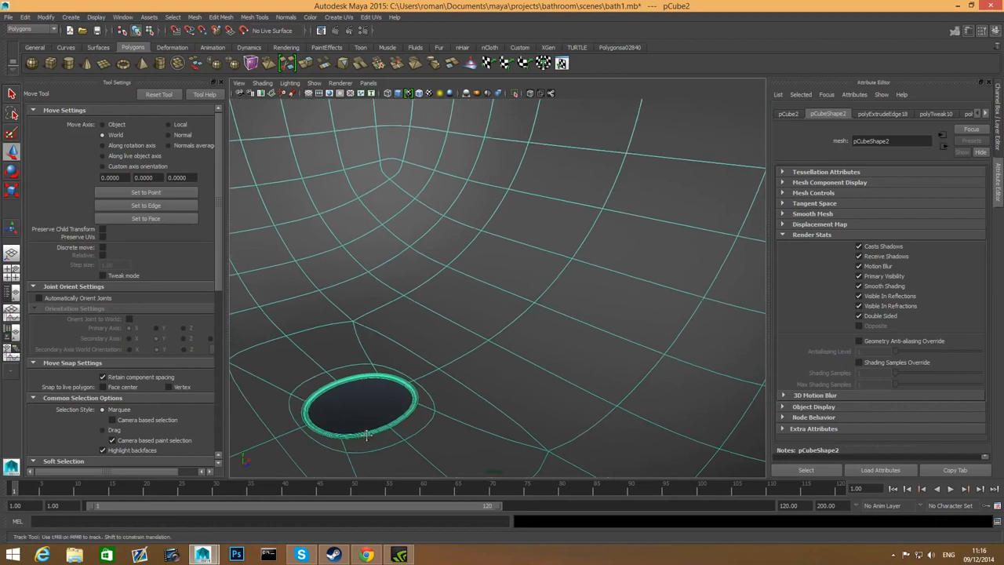
left_click_drag(592, 245, 627, 202, "alt")
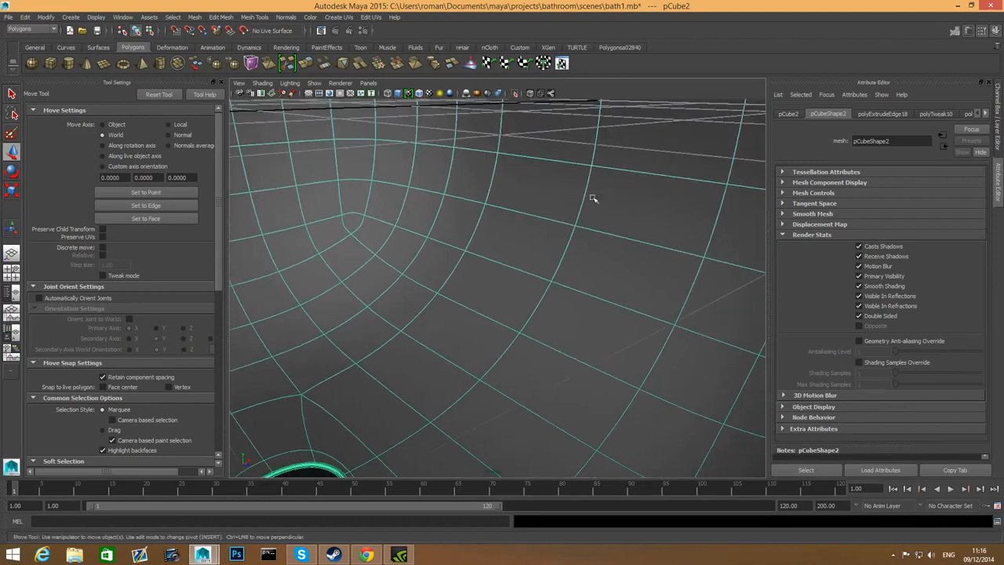
scroll(594, 199, "up", 5)
scroll(397, 341, "down", 5)
left_click_drag(397, 341, 518, 227, "alt")
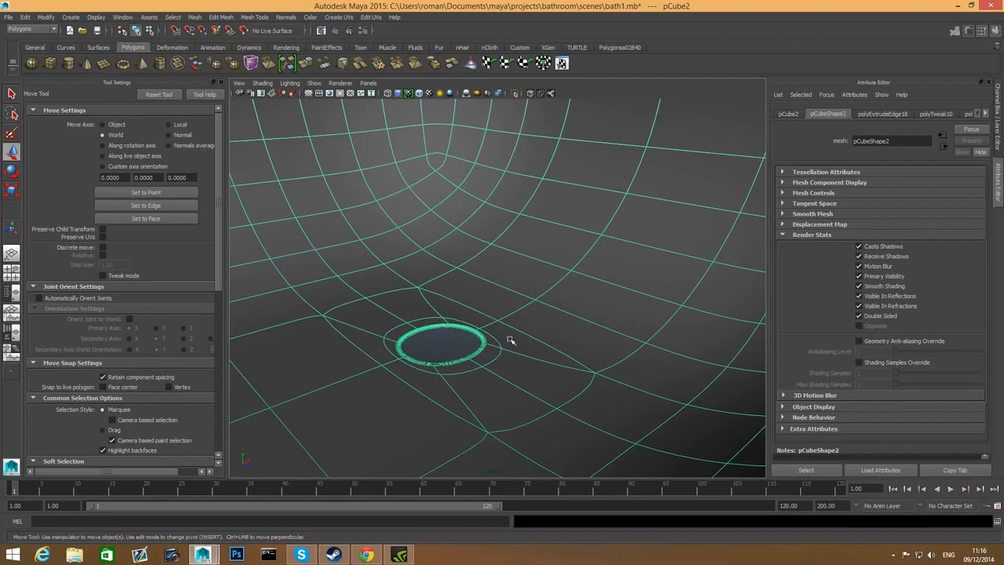
mouse_move(554, 286)
left_mouse_down("alt")
mouse_move(557, 312)
mouse_move(583, 309)
mouse_move(529, 328)
mouse_move(541, 274)
left_mouse_up("alt")
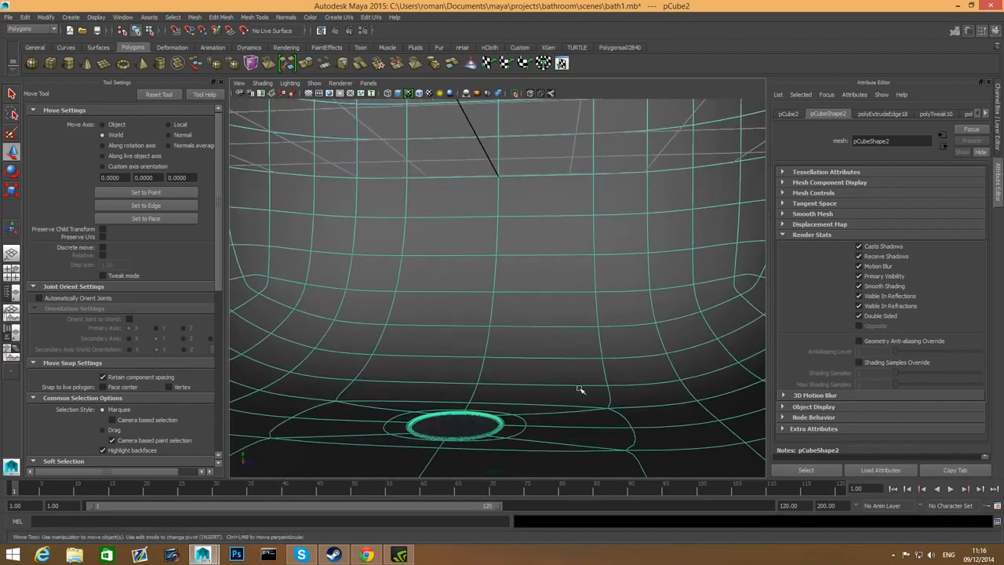
scroll(579, 389, "down", 2)
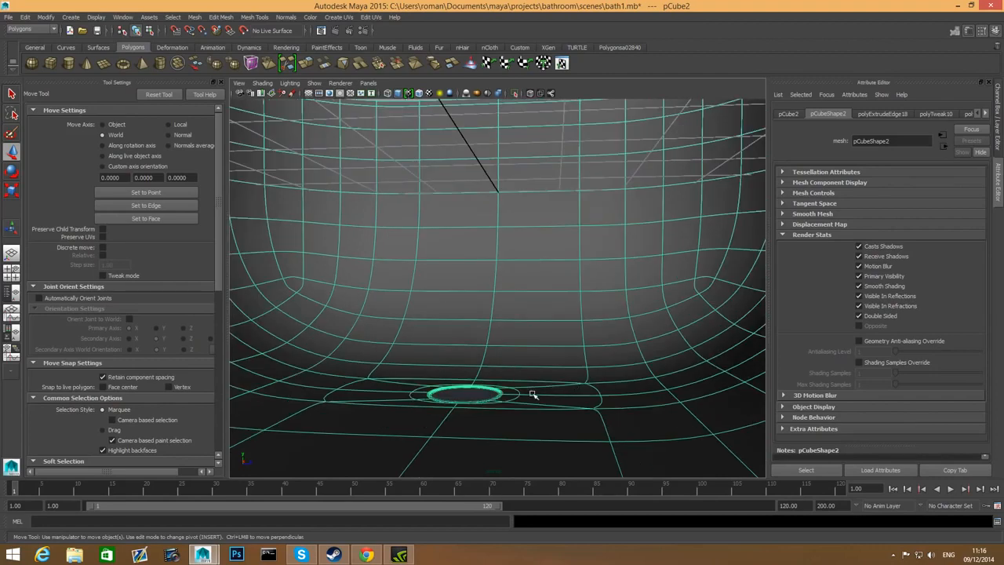